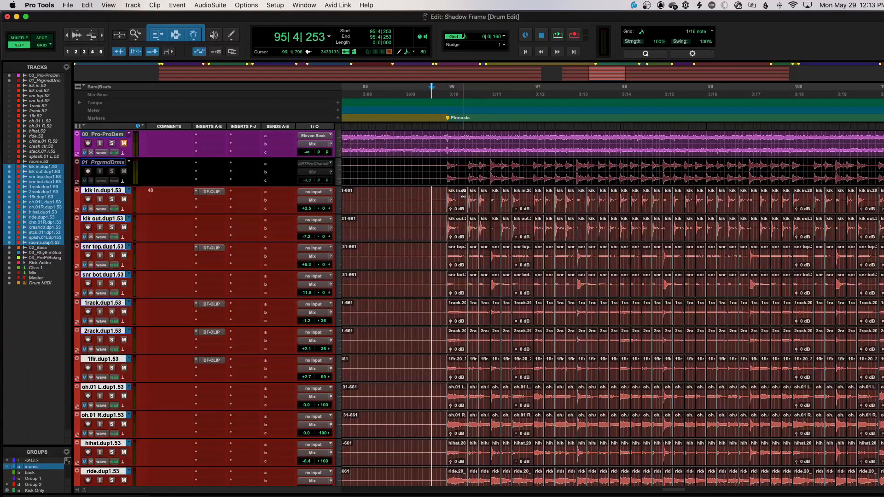
# Locate the Fix Snare/Kick Flam marker near bar 105 and examine the kick and snare hits there up close
pyautogui.hscroll(2, 463, 194)
pyautogui.press('r')
pyautogui.hscroll(1, 464, 195)
pyautogui.hscroll(5, 464, 195)
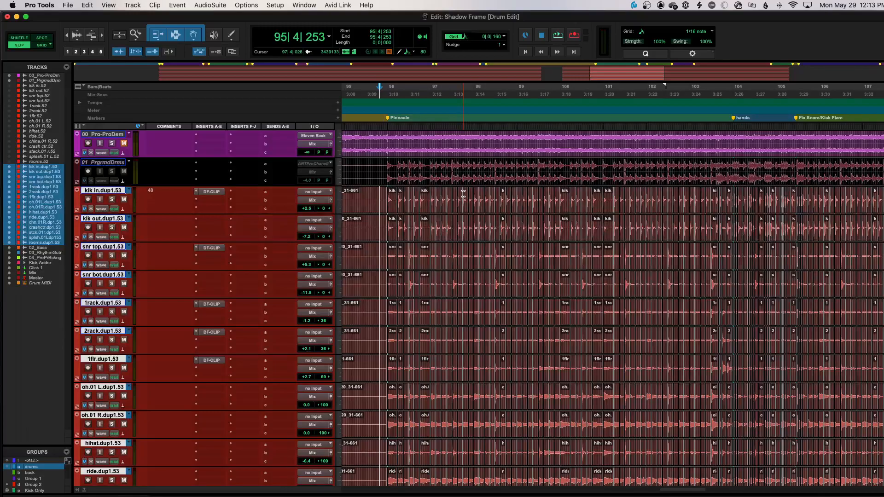
pyautogui.press('t')
pyautogui.hscroll(10, 463, 194)
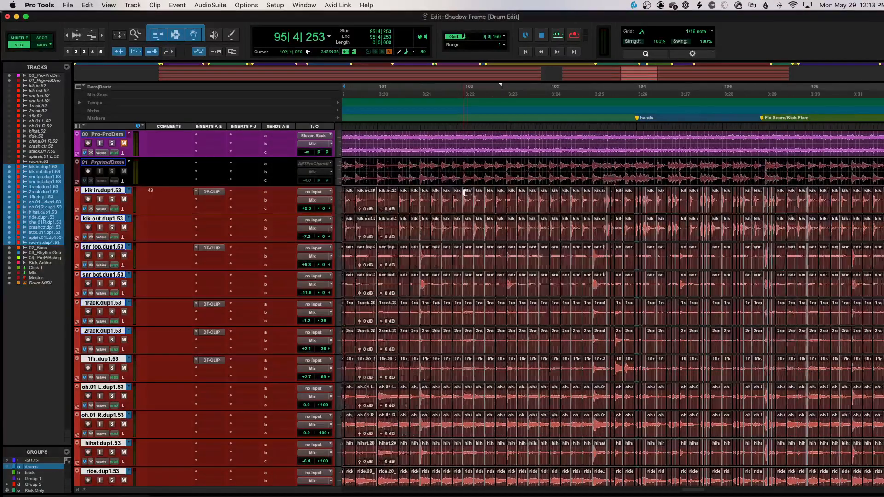
pyautogui.hscroll(3, 631, 212)
pyautogui.click(669, 225)
pyautogui.press('t')
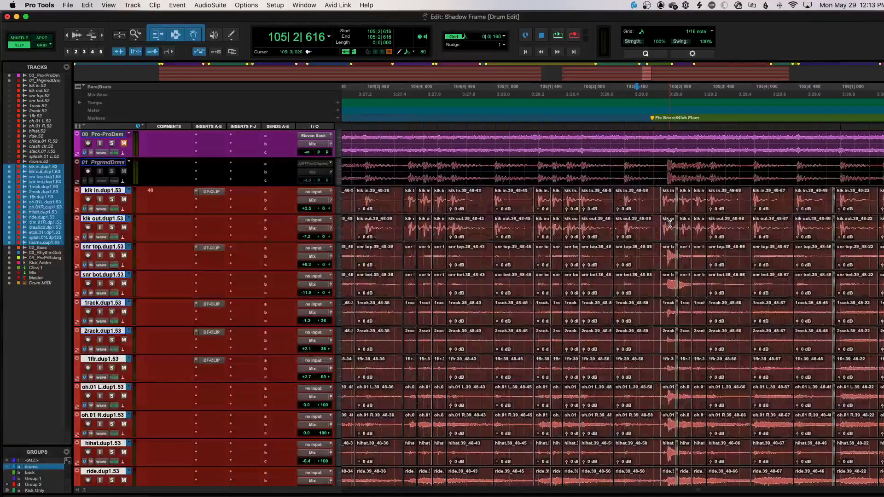
pyautogui.press('t')
pyautogui.press('t')
pyautogui.hscroll(1, 670, 224)
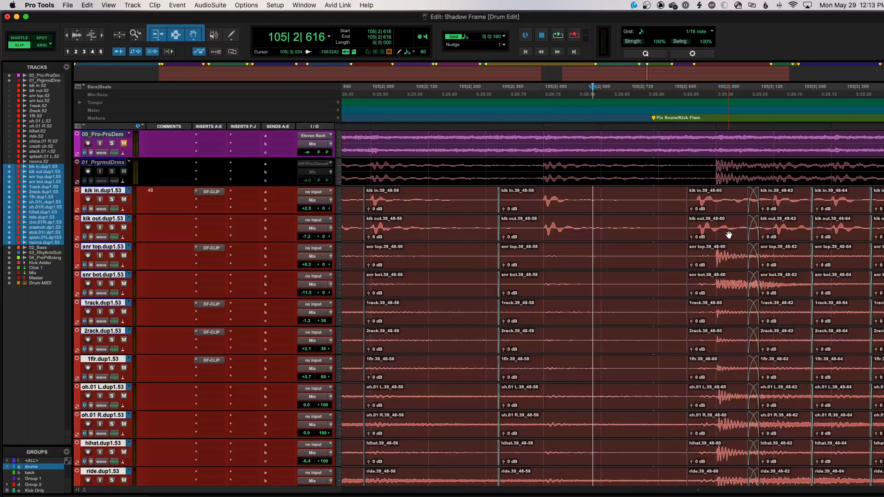
pyautogui.click(702, 197)
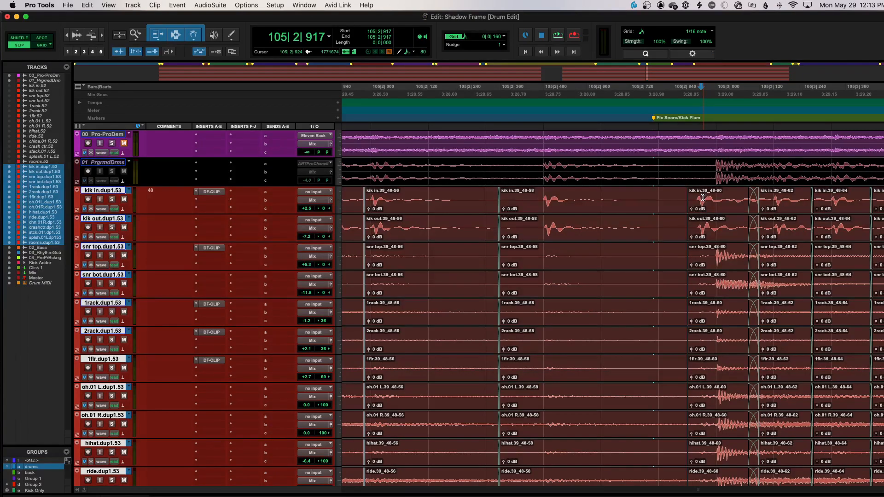
pyautogui.hscroll(1, 702, 197)
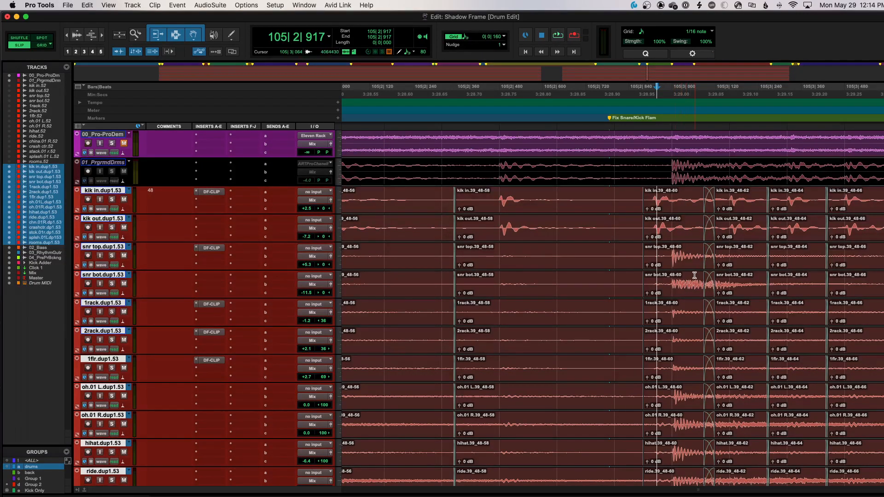
# Play the drums from about bar 104 beat 2 past the Fix Snare/Kick Flam marker, watching the flam area
pyautogui.press('r')
pyautogui.press('r')
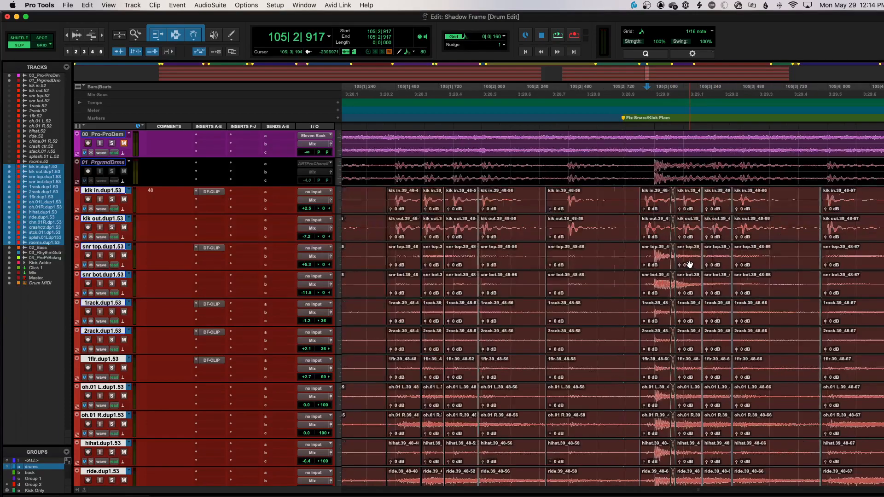
pyautogui.hscroll(-3, 690, 261)
pyautogui.click(436, 194)
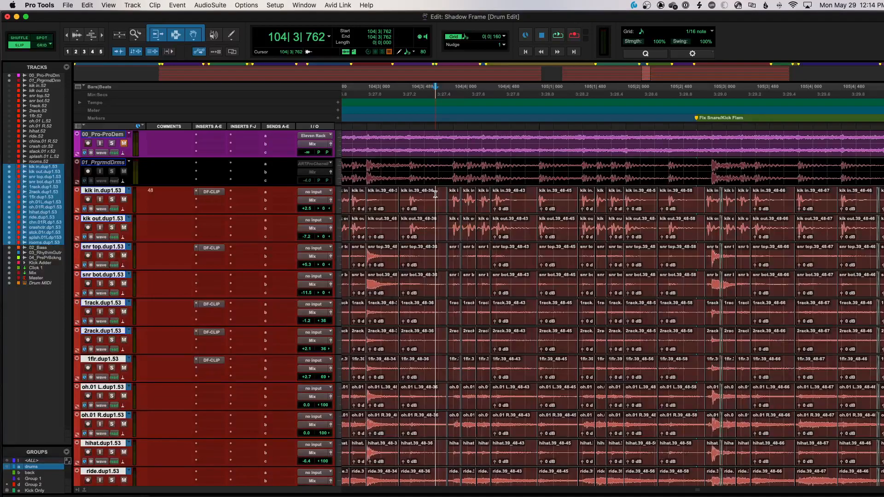
pyautogui.press('r')
pyautogui.click(468, 194)
pyautogui.press('space')
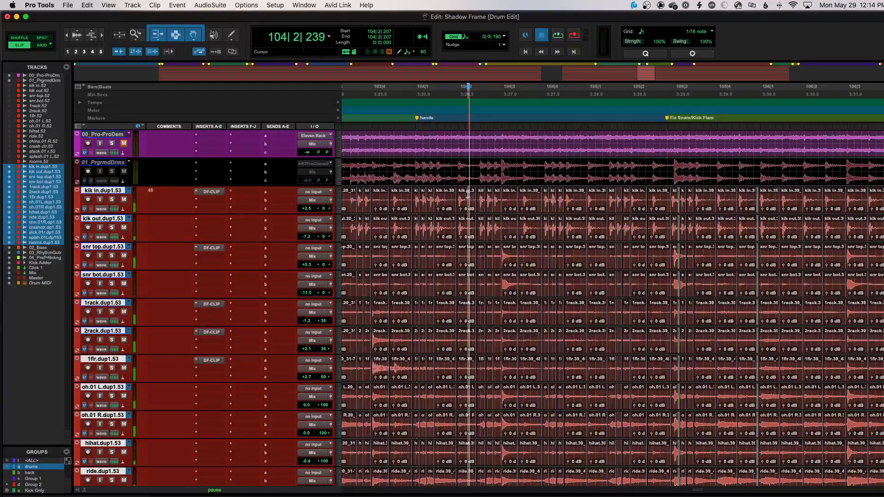
pyautogui.press('t')
pyautogui.press('t')
pyautogui.hscroll(10, 467, 194)
pyautogui.press('r')
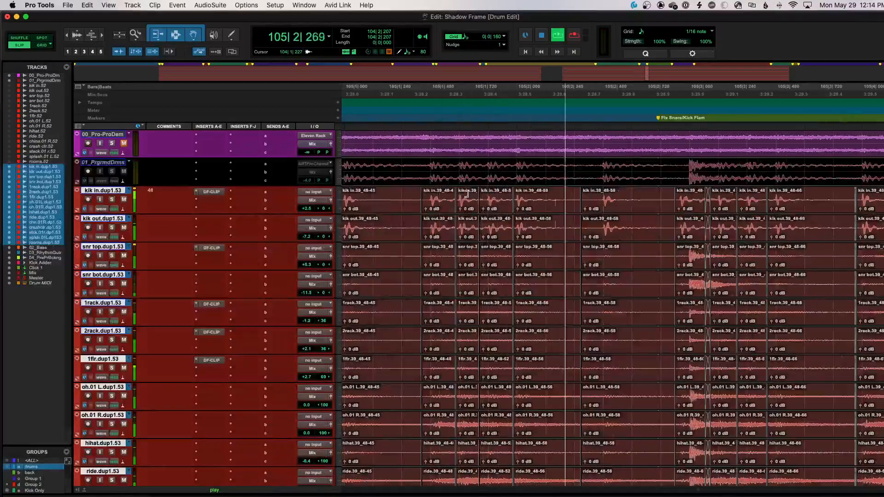
pyautogui.press('r')
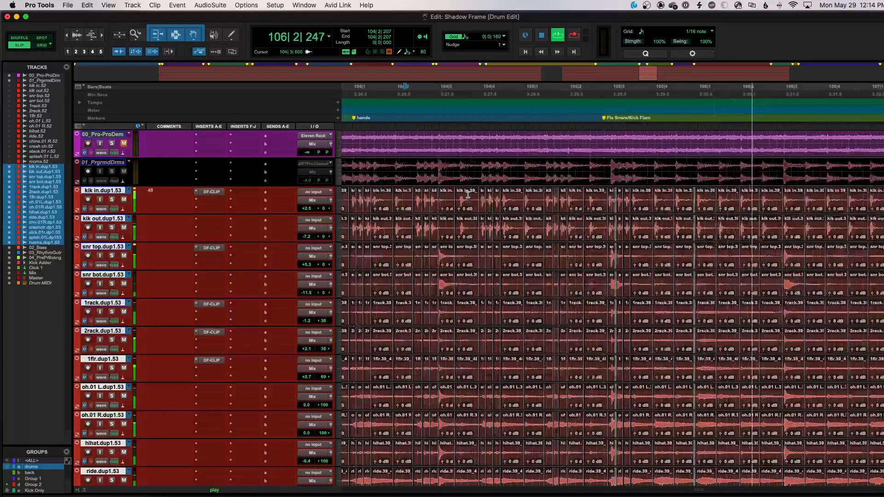
pyautogui.press('r')
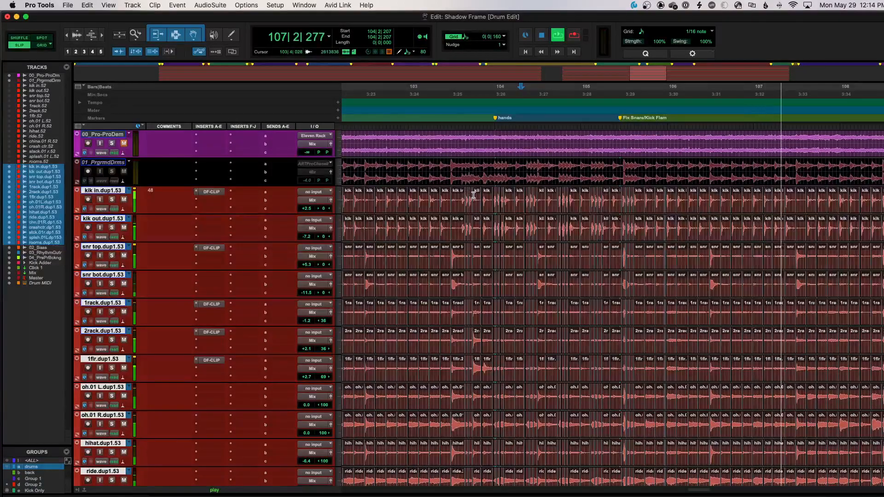
pyautogui.press('space')
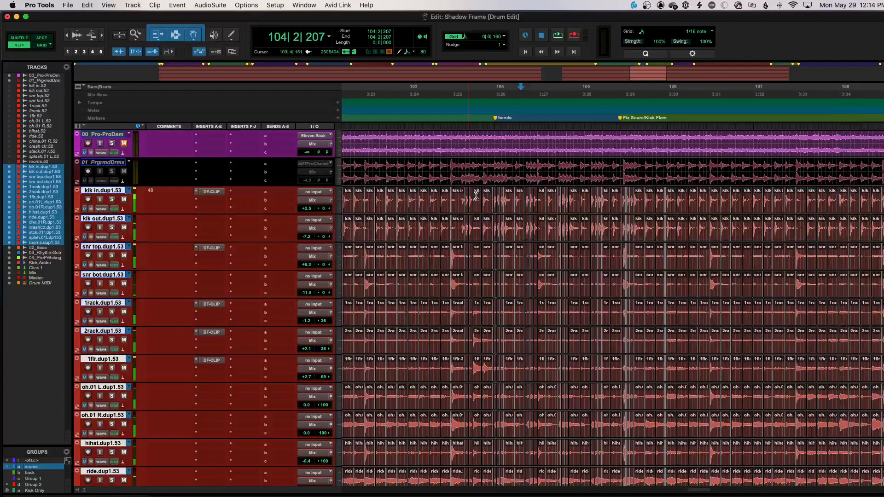
# Replay the drums from bar 103 beat 3 up to the flam at bar 105 beat 3
pyautogui.click(458, 193)
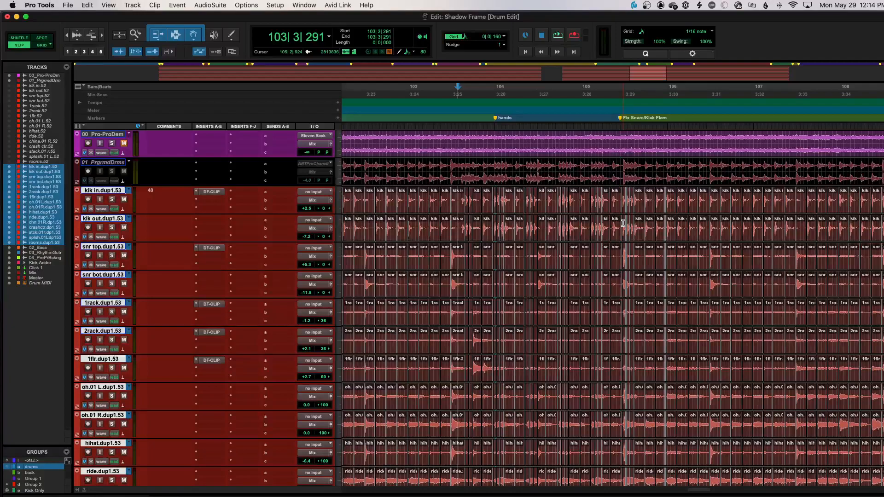
pyautogui.press('space')
pyautogui.press('space')
pyautogui.press('space')
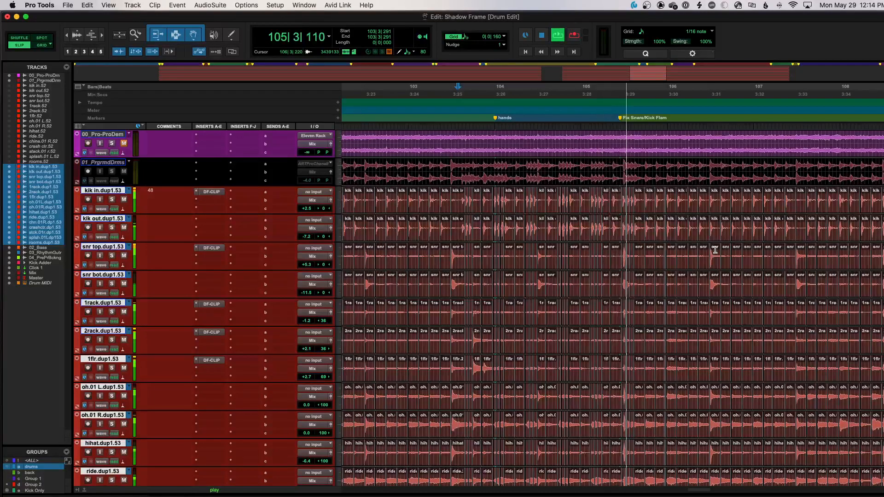
pyautogui.press('space')
# Examine the flam clip at bar 105 beat 3 up close, highlighting the kick and snare attacks to compare their timing
pyautogui.click(615, 238)
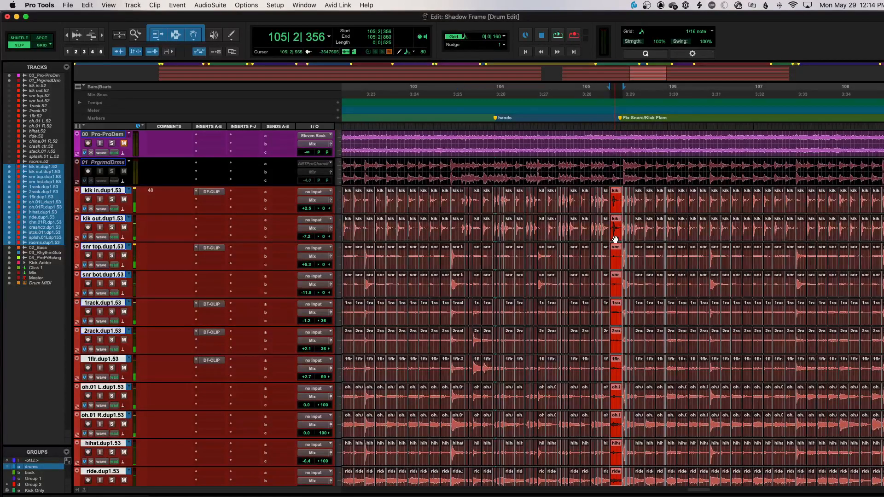
pyautogui.press('t')
pyautogui.press('t')
pyautogui.press('t')
pyautogui.press('t')
pyautogui.hscroll(5, 615, 240)
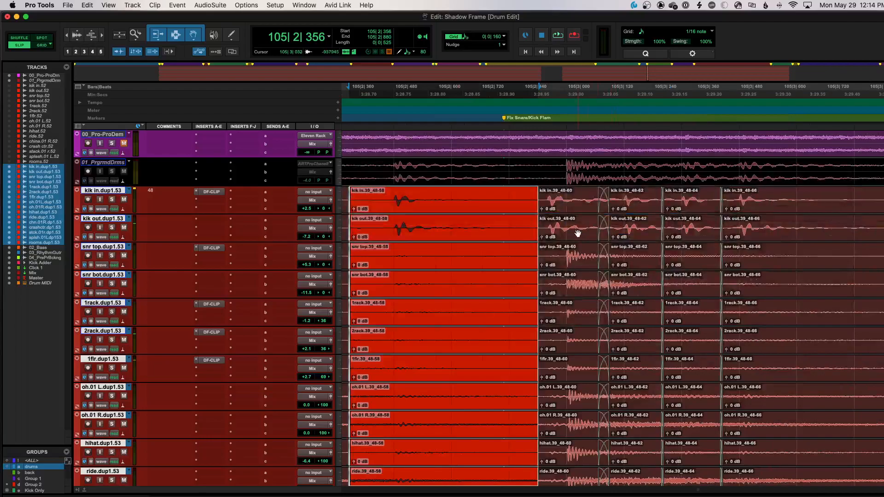
pyautogui.click(578, 234)
pyautogui.press('t')
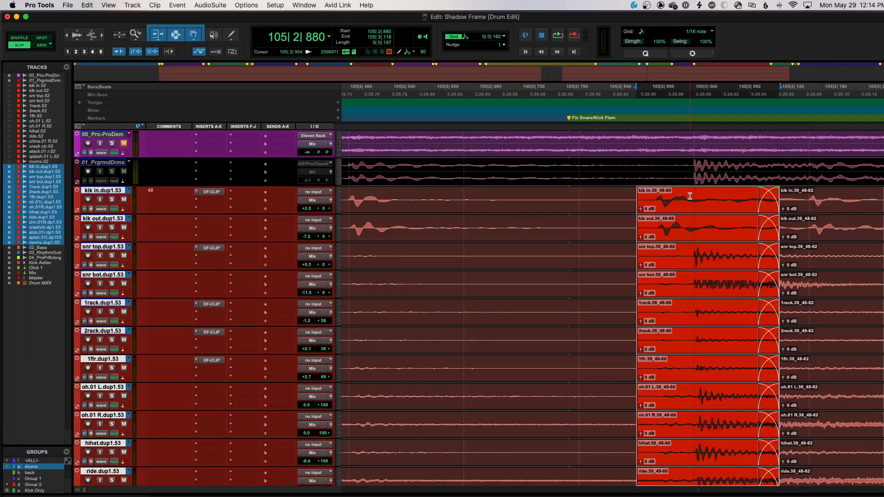
pyautogui.moveTo(689, 196); pyautogui.dragTo(655, 197)
pyautogui.moveTo(695, 248); pyautogui.dragTo(723, 253)
# Shorten the crossfade after the flam hit across the drum tracks so it starts at 105|3|094
pyautogui.hscroll(2, 713, 263)
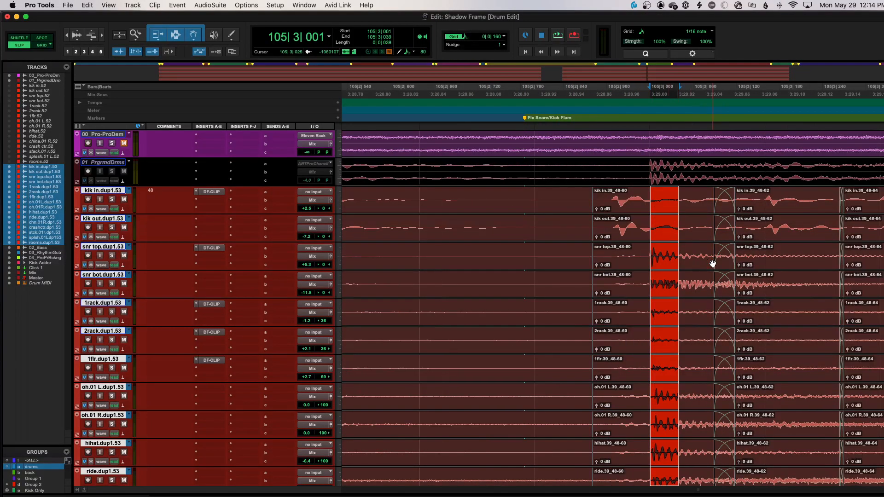
pyautogui.hscroll(1, 713, 264)
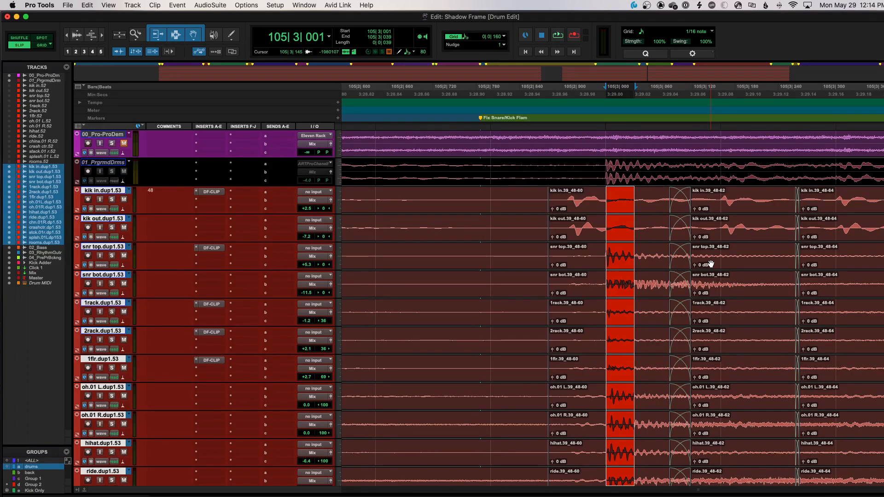
pyautogui.click(690, 266)
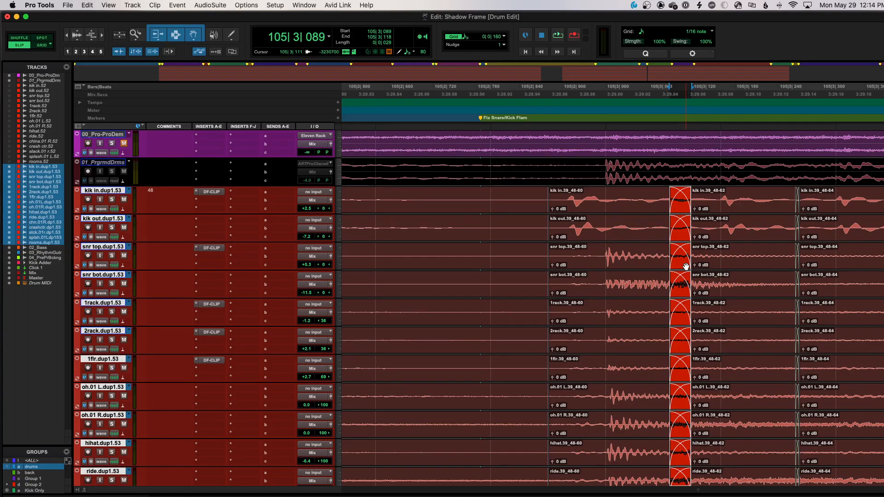
pyautogui.moveTo(672, 261); pyautogui.dragTo(675, 262)
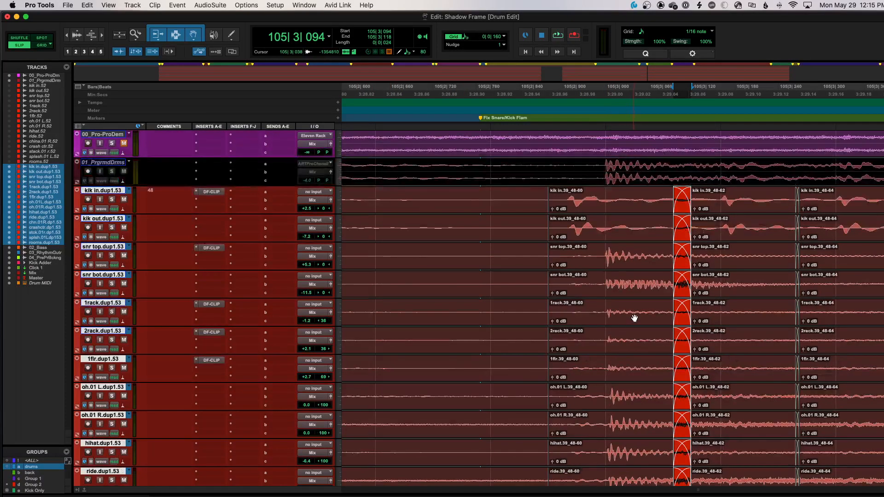
# Activate the Kick Only edit group alongside the drums group
pyautogui.scroll(-1, 630, 317)
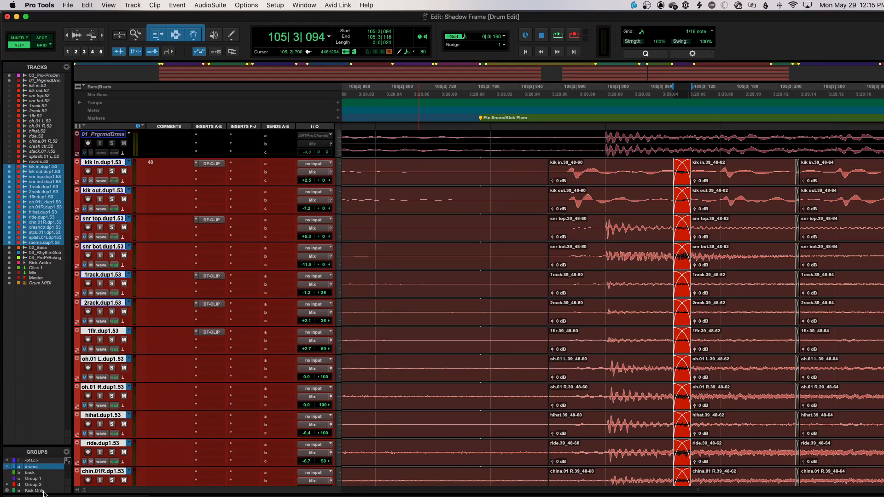
pyautogui.click(34, 491)
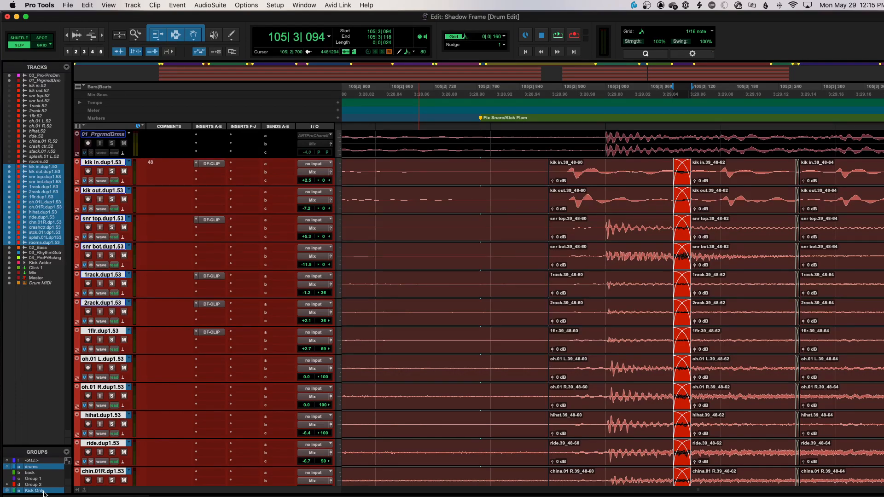
# Try separating the flam clip before the kick hit and at the snare hit with both groups active, and undo both cuts
pyautogui.click(570, 171)
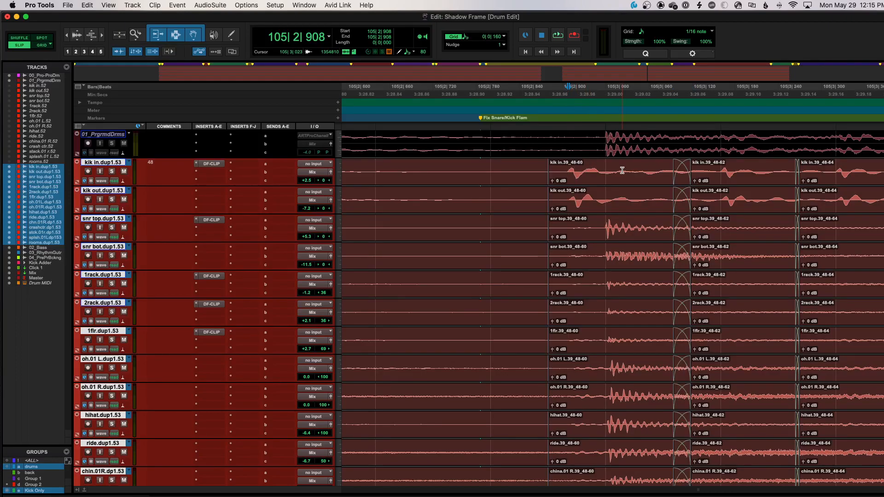
pyautogui.press('super+e')
pyautogui.click(608, 171)
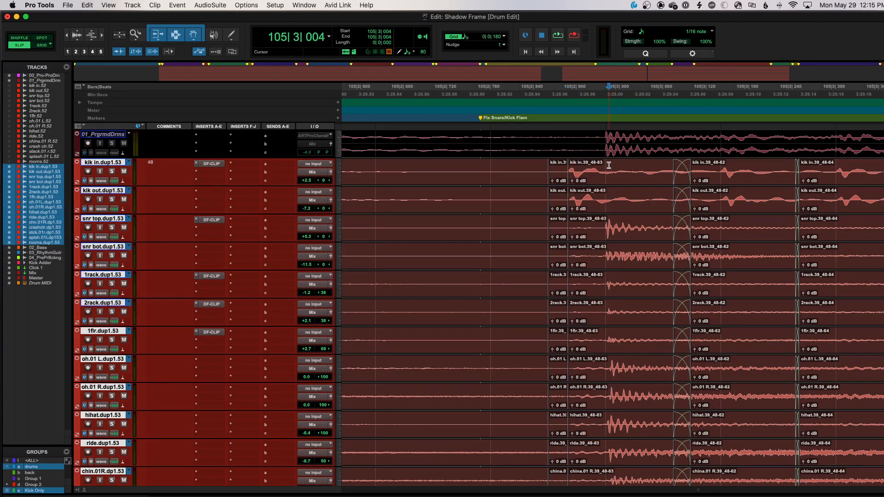
pyautogui.press('super+e')
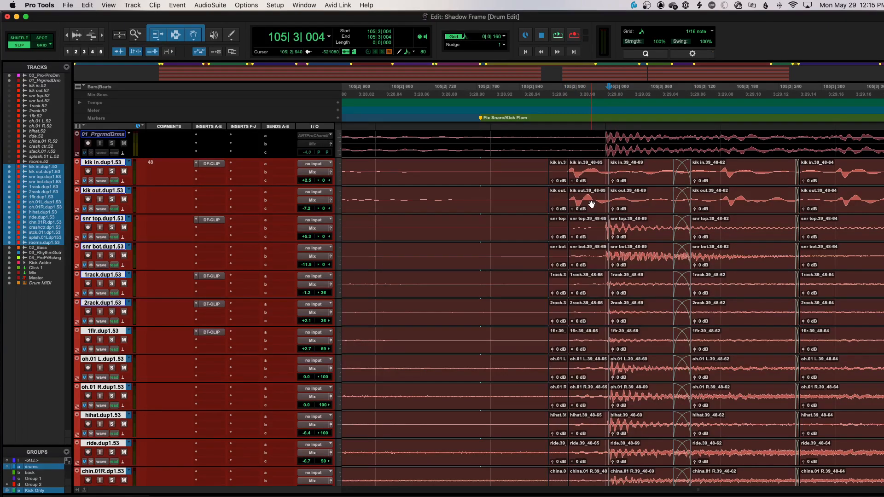
pyautogui.press('super+z')
pyautogui.press('super+z')
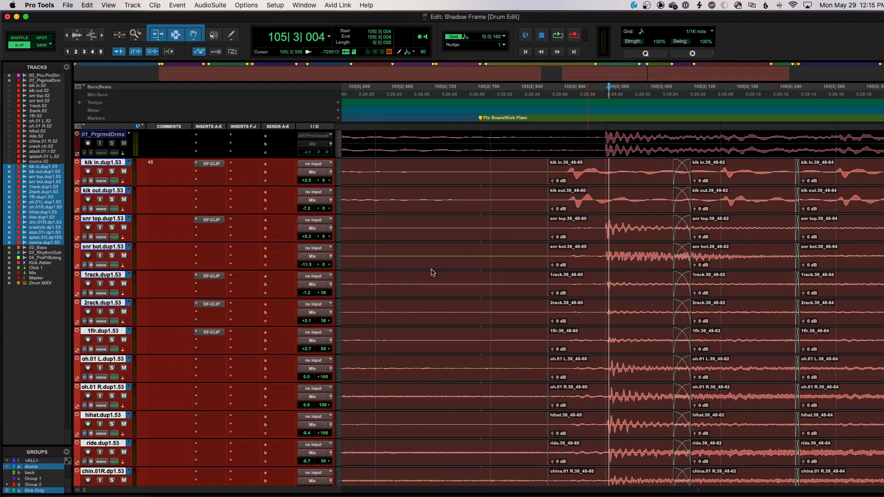
# Deactivate the drums group, separate the flammed kick hit on both kick tracks, and move it later to line up with the snare, crossfading the edits
pyautogui.click(43, 468)
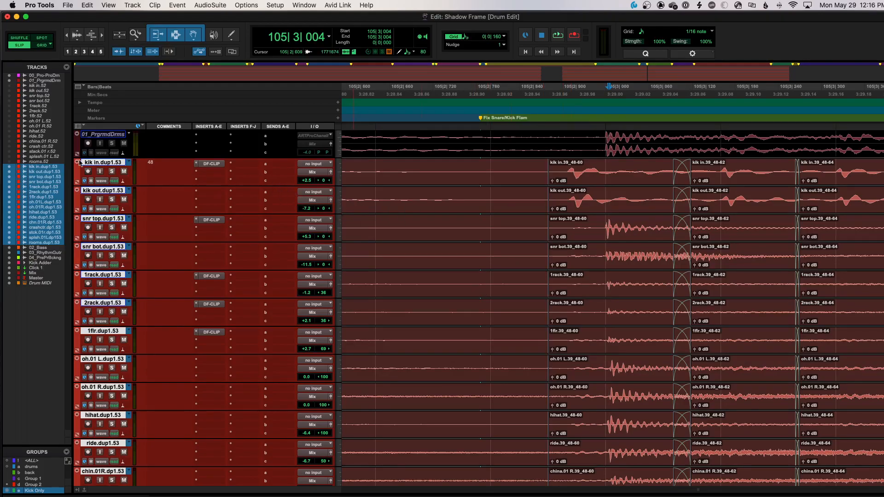
pyautogui.keyDown('alt'); pyautogui.click(115, 166); pyautogui.keyUp('alt')
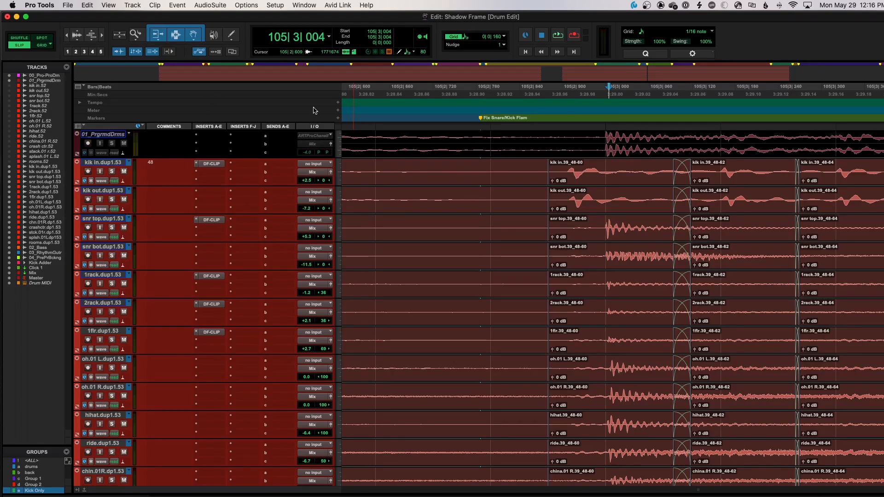
pyautogui.moveTo(612, 168); pyautogui.dragTo(567, 174)
pyautogui.moveTo(586, 183)
pyautogui.mouseDown()
pyautogui.moveTo(646, 192)
pyautogui.moveTo(652, 180)
pyautogui.moveTo(541, 176)
pyautogui.moveTo(609, 179)
pyautogui.moveTo(587, 181)
pyautogui.mouseUp()
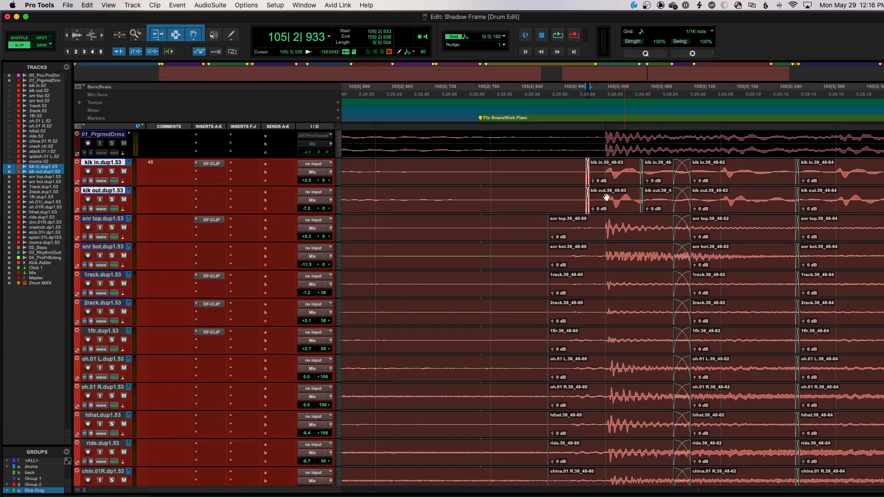
# Play the corrected flam from 105|1|366 to check that the kick and snare hit together
pyautogui.press('super+bracketleft')
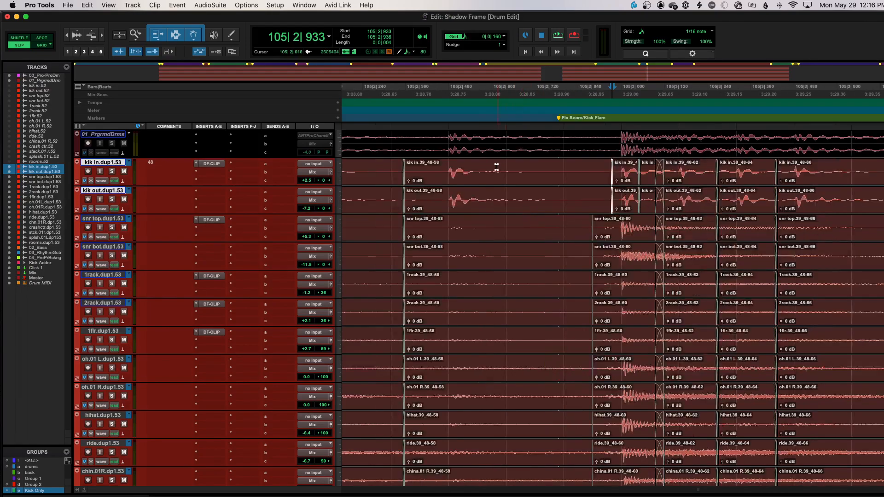
pyautogui.click(374, 165)
pyautogui.press('super+bracketleft')
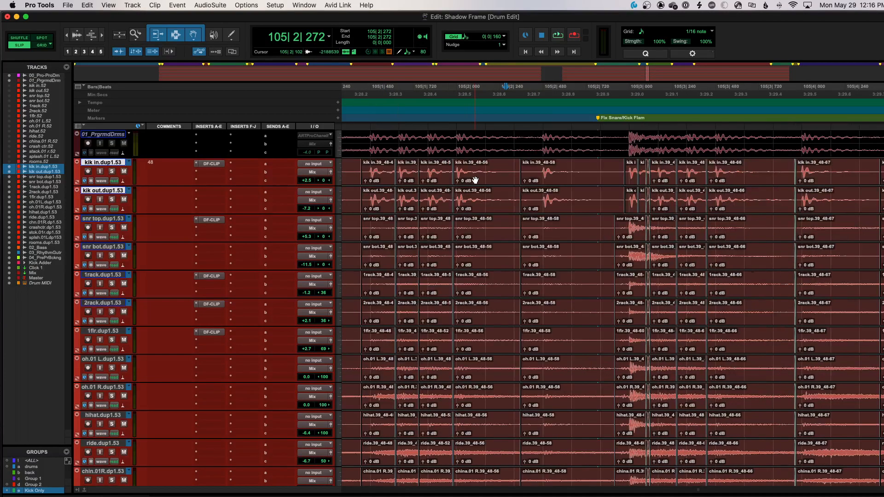
pyautogui.click(350, 164)
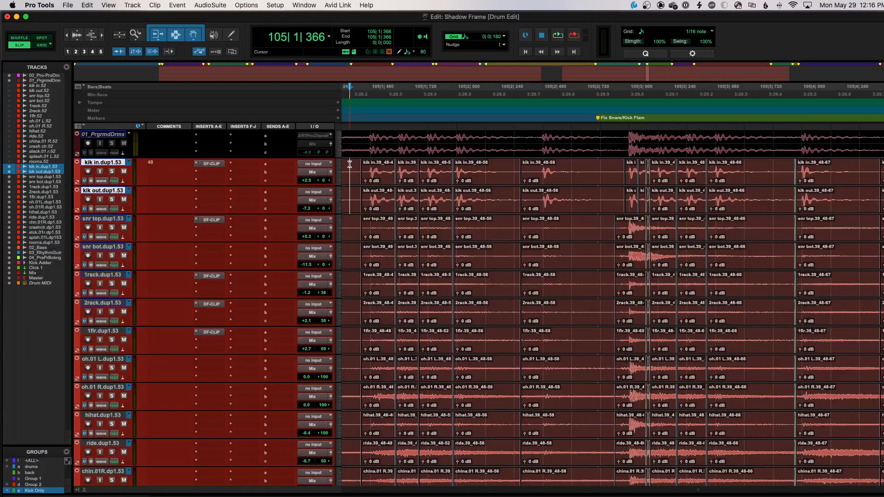
pyautogui.press('space')
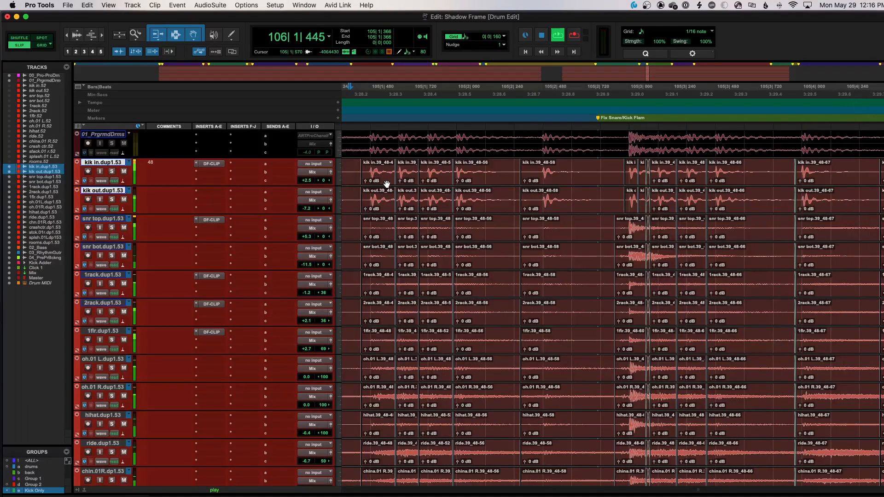
# Play the corrected drums from 104|3|757 through the repaired kick and snare hit
pyautogui.press('super+bracketleft')
pyautogui.press('space')
pyautogui.click(356, 164)
pyautogui.press('space')
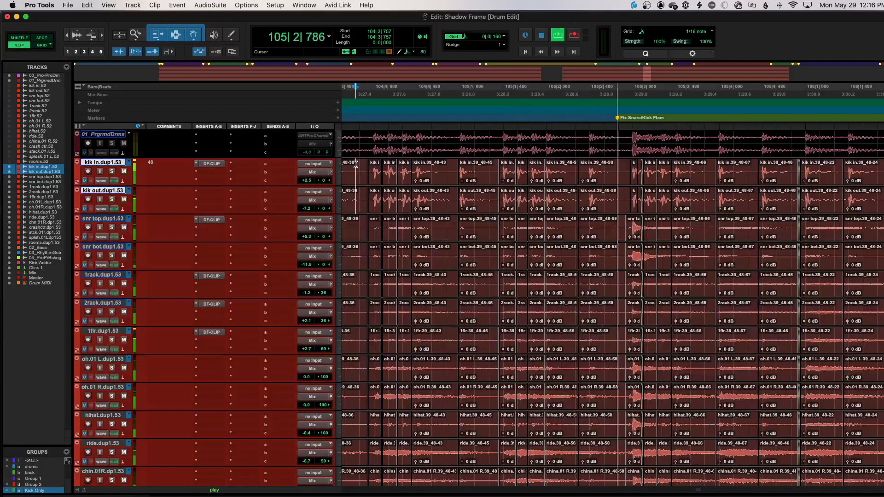
pyautogui.press('space')
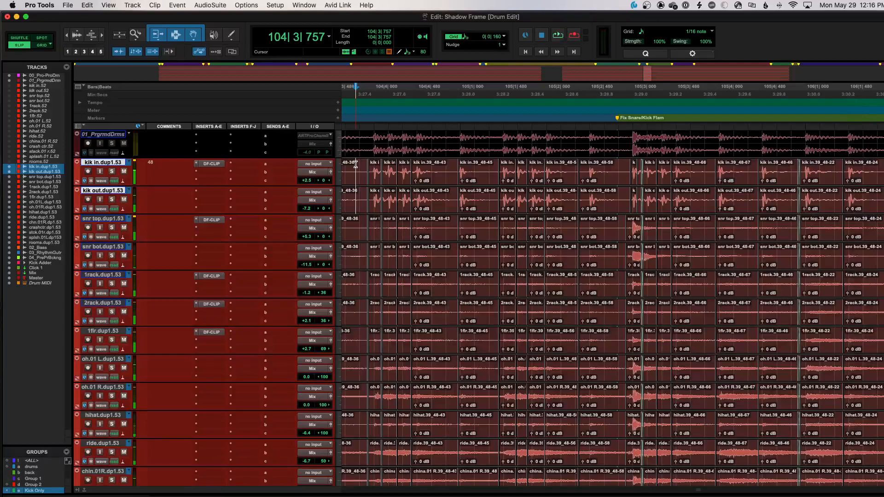
# Play the passage from 104|3|757 with only the kick tracks soloed, and again with only snr top soloed
pyautogui.click(112, 171)
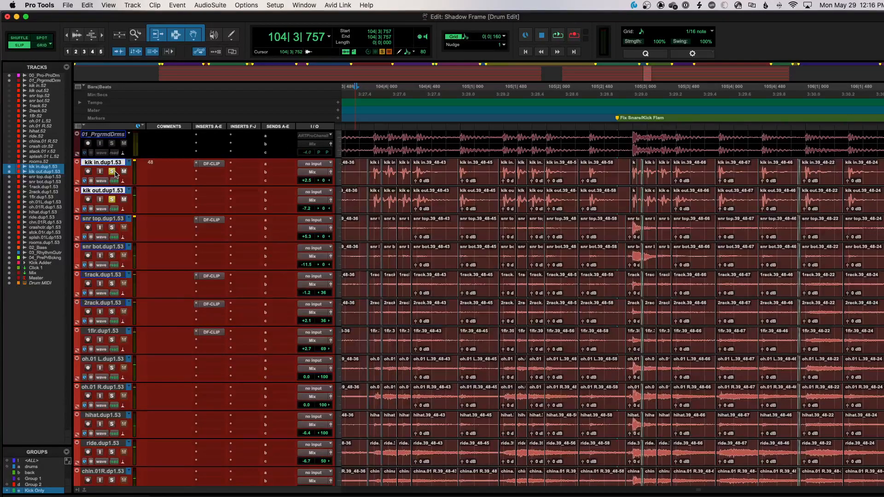
pyautogui.press('space')
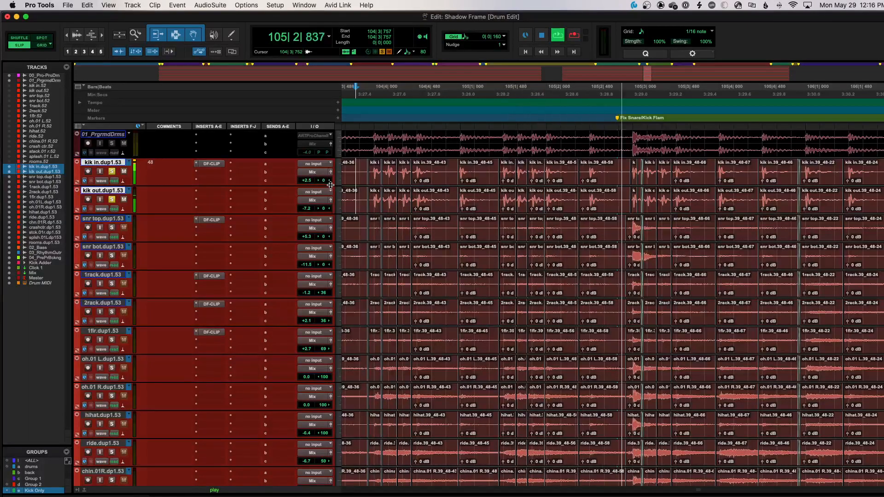
pyautogui.press('space')
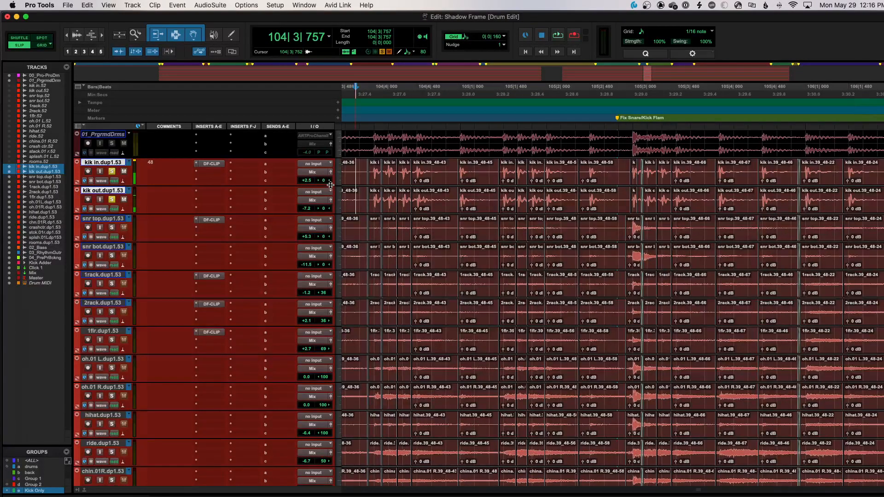
pyautogui.keyDown('super'); pyautogui.click(112, 228); pyautogui.keyUp('super')
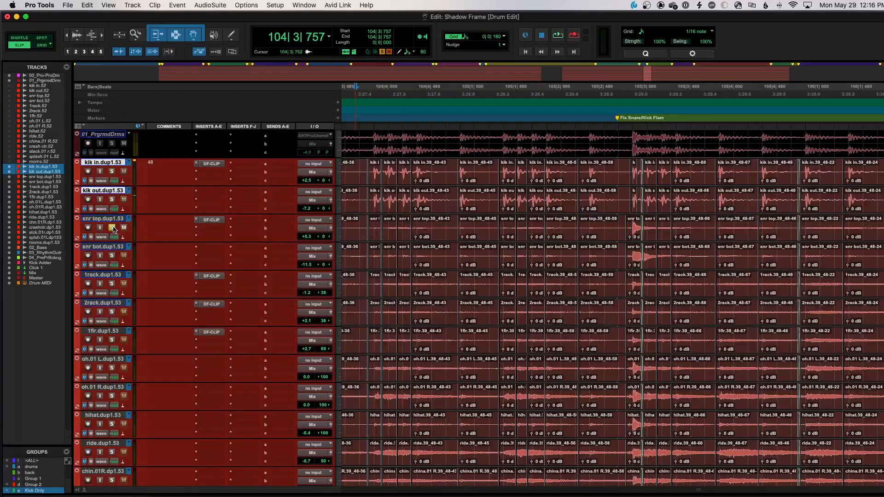
pyautogui.press('space')
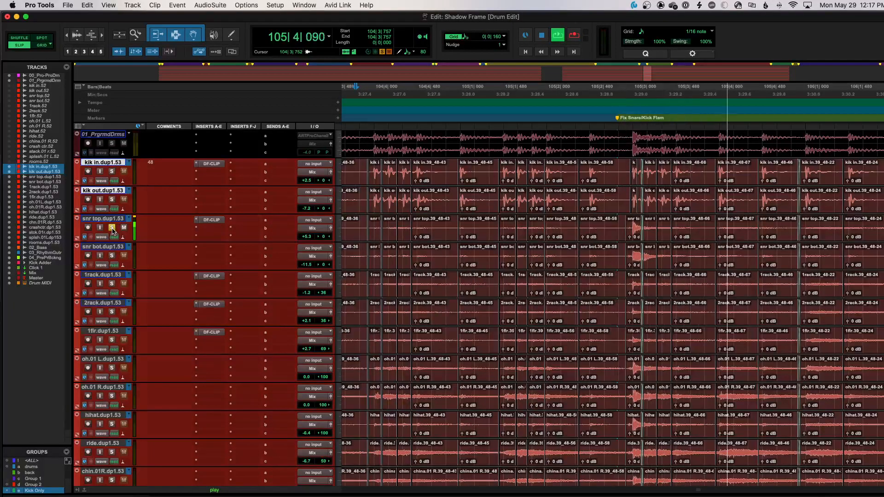
pyautogui.press('space')
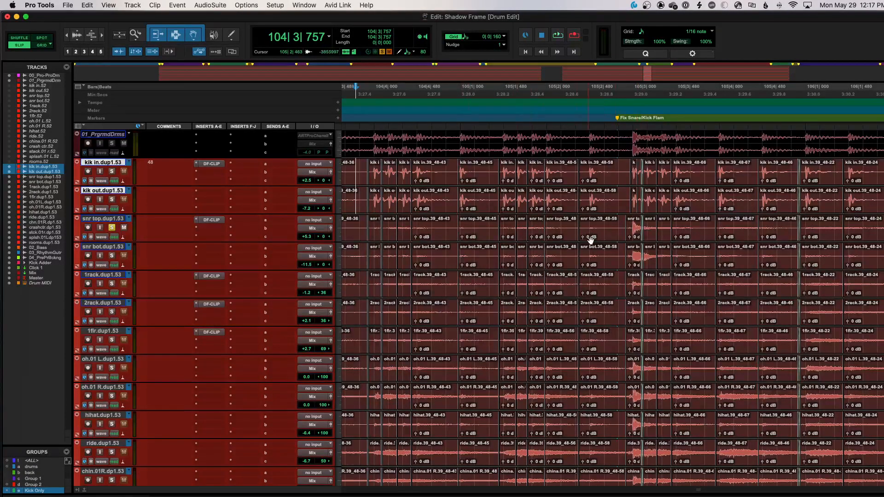
# Try moving the crossfade after the bar 105 snare hit later on snr top alone, and undo the move
pyautogui.press('t')
pyautogui.hscroll(1, 667, 239)
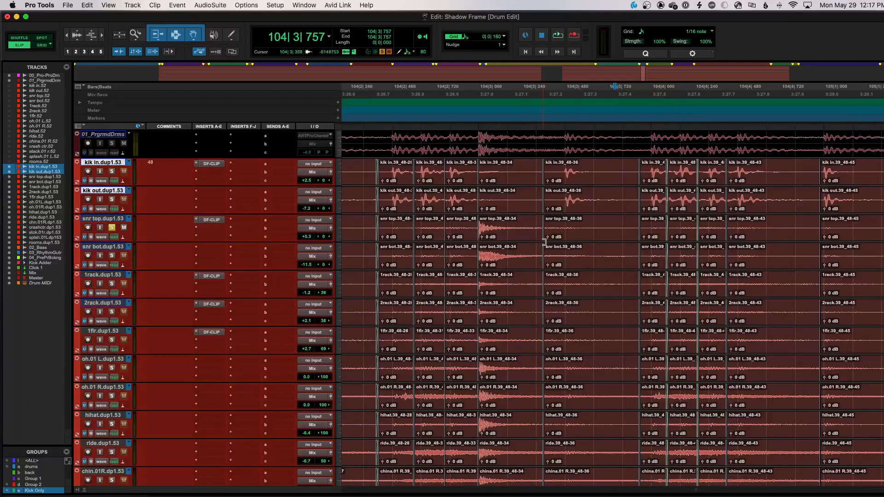
pyautogui.hscroll(2, 566, 244)
pyautogui.hscroll(1, 572, 245)
pyautogui.press('r')
pyautogui.hscroll(6, 571, 245)
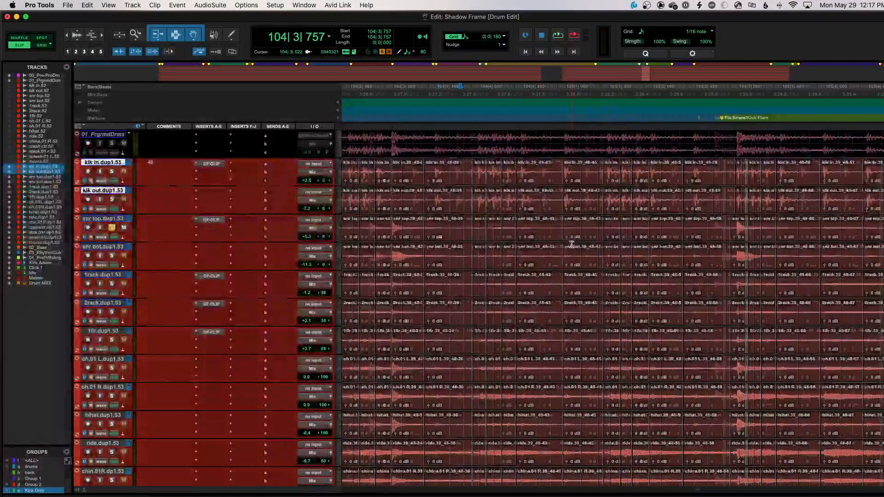
pyautogui.press('t')
pyautogui.press('t')
pyautogui.press('t')
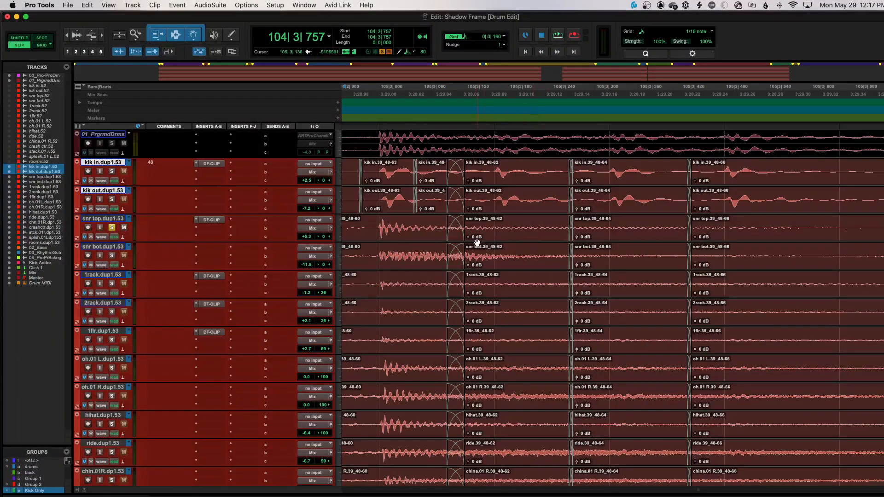
pyautogui.moveTo(457, 240); pyautogui.dragTo(543, 237)
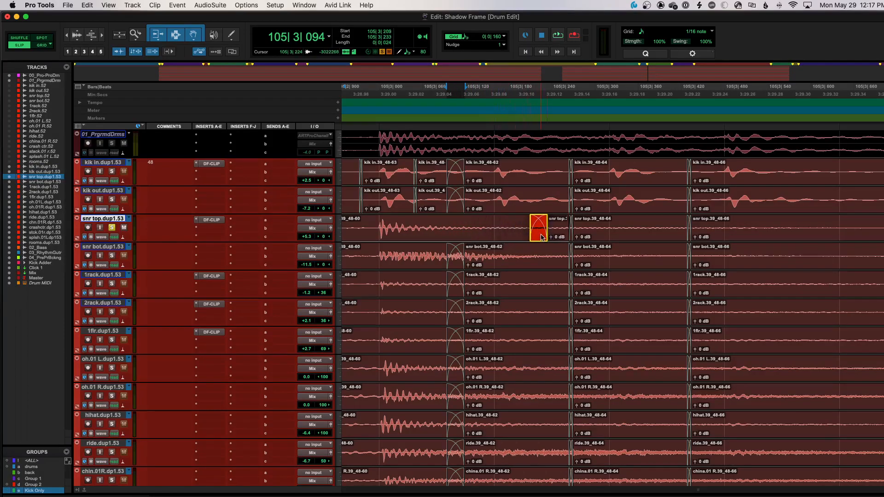
pyautogui.press('r')
pyautogui.press('super+z')
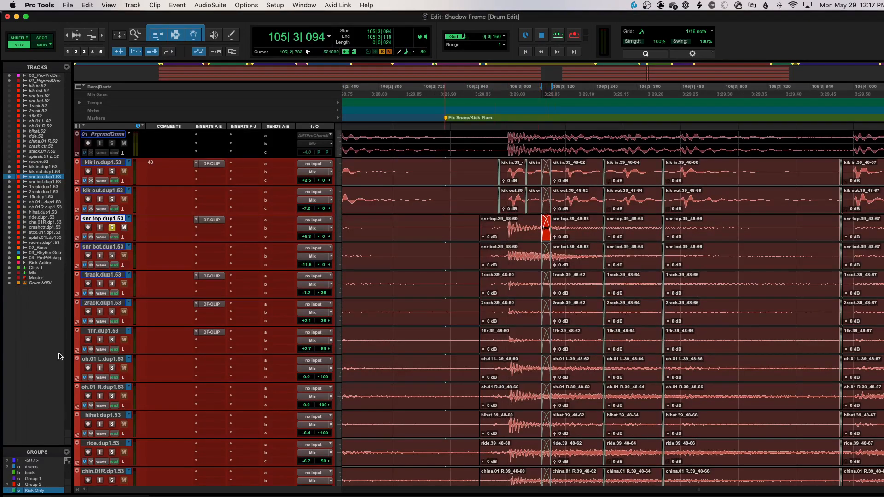
# Activate the drums group, try moving the same crossfade later to 105|3|188 on all drum tracks, and undo the move
pyautogui.click(50, 467)
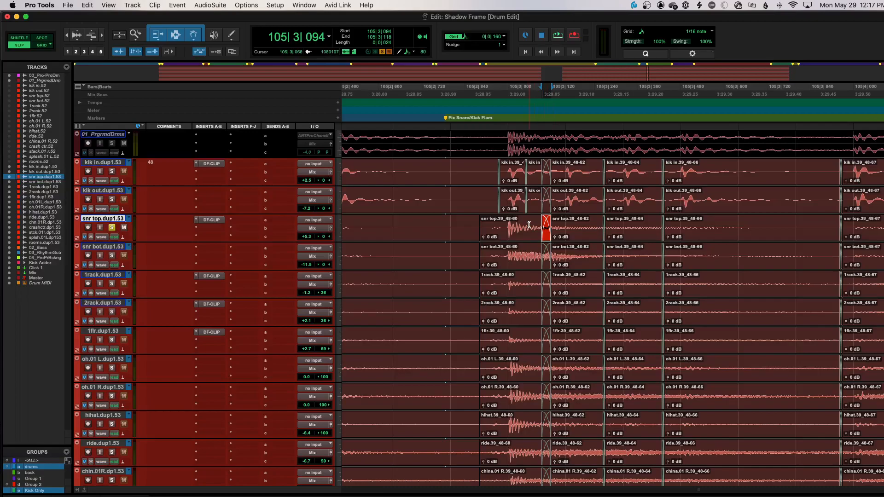
pyautogui.click(549, 241)
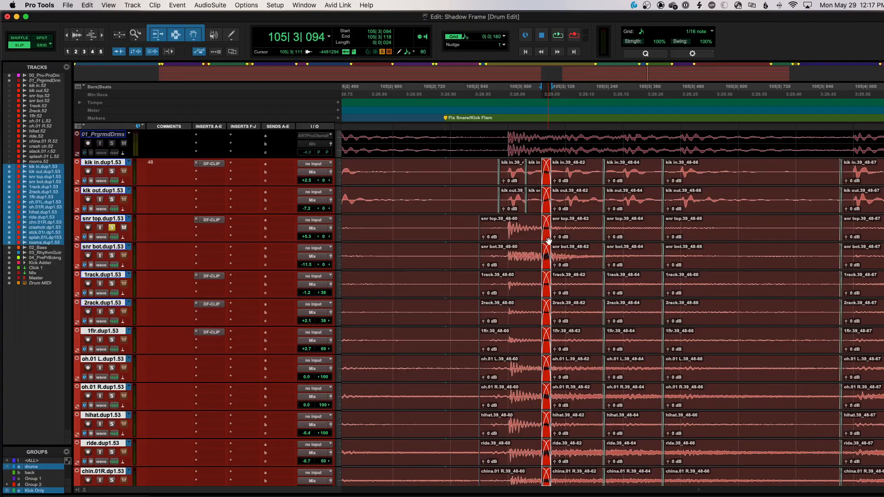
pyautogui.moveTo(549, 241); pyautogui.dragTo(581, 237)
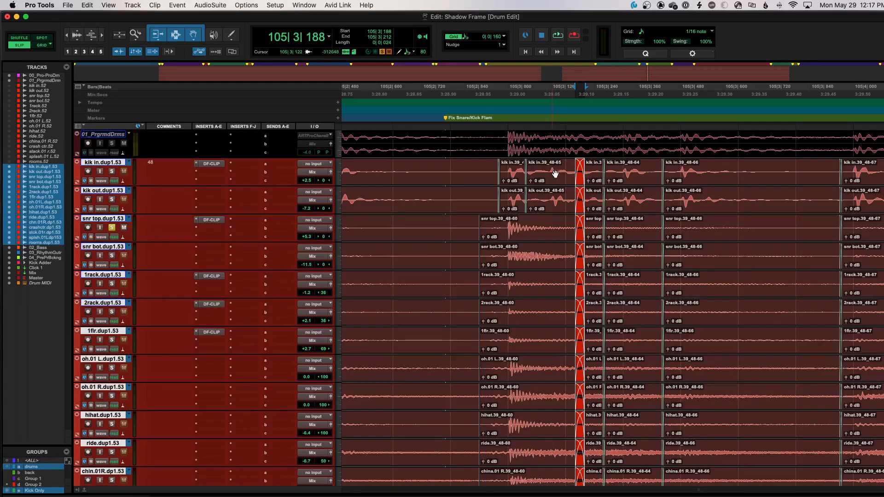
pyautogui.press('super+z')
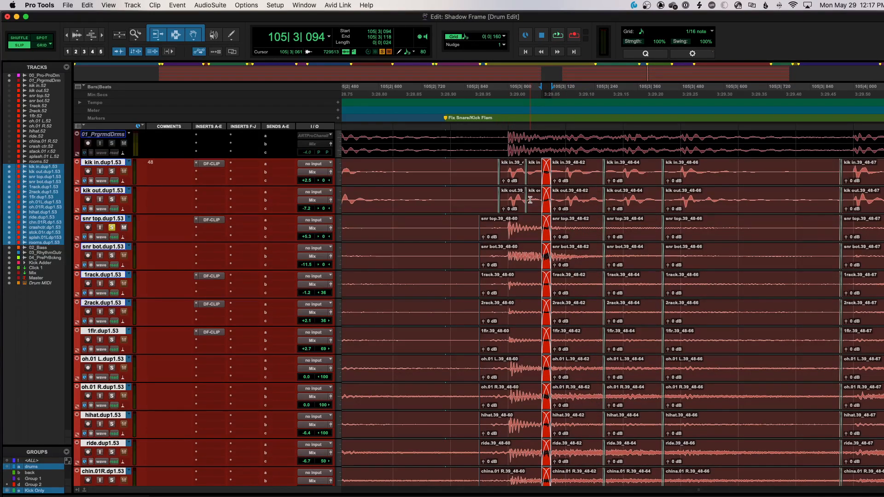
# Undo the crossfades, move and cuts on both kick tracks, and place the edit cursor at 105|2|785 before the flam
pyautogui.press('super+z')
pyautogui.press('super+z')
pyautogui.press('super+z')
pyautogui.press('super+z')
pyautogui.press('super+z')
pyautogui.press('super+z')
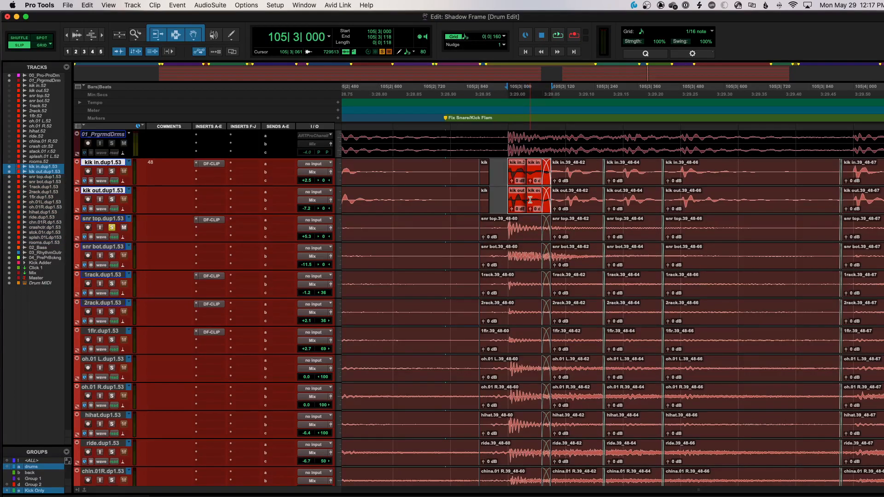
pyautogui.press('super+z')
pyautogui.press('super+z')
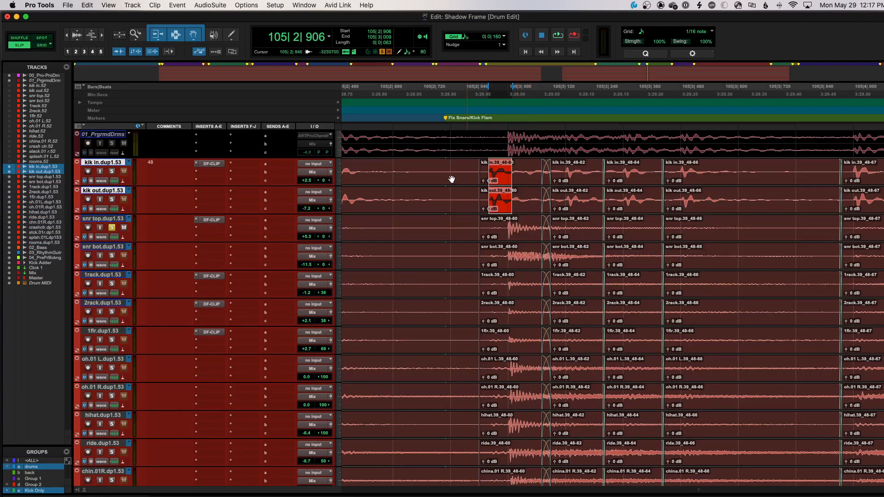
pyautogui.click(445, 174)
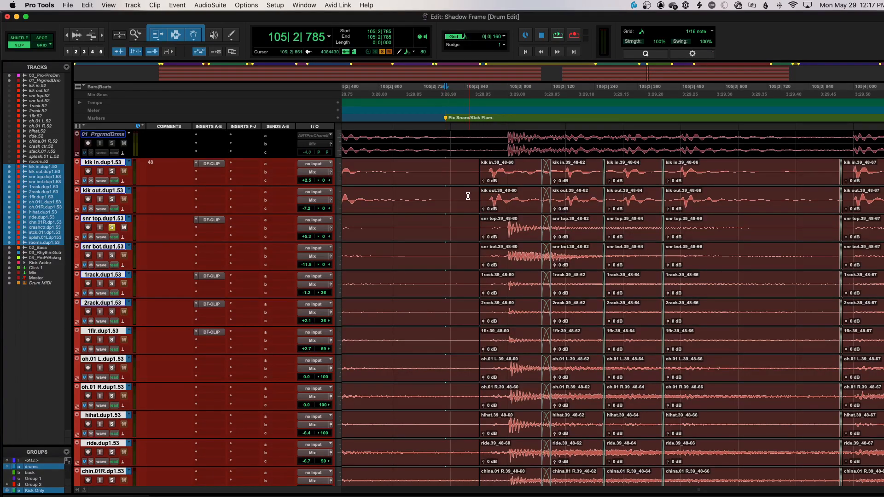
pyautogui.press('r')
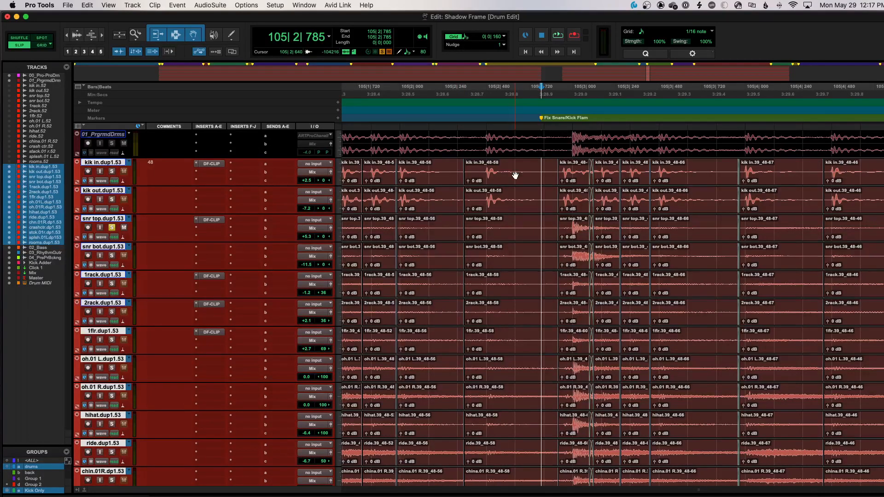
pyautogui.hscroll(-1, 515, 175)
pyautogui.press('r')
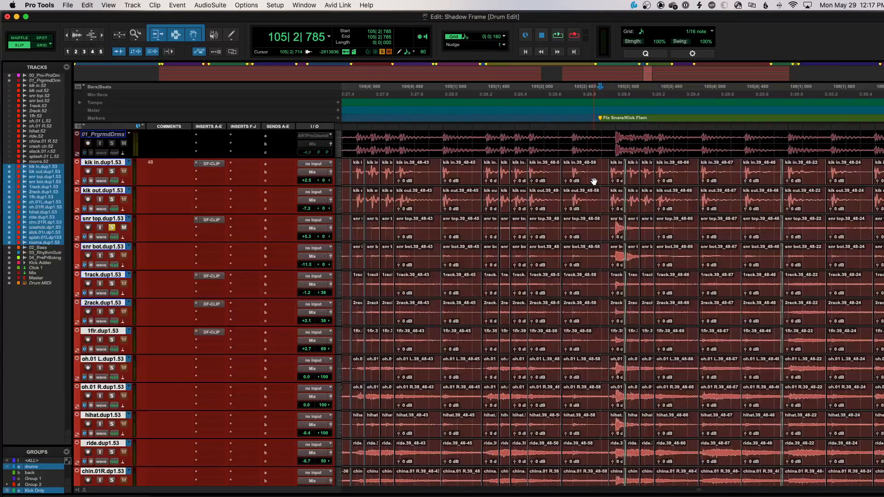
# Open the recent Drum Samples session and decline saving a detailed session notes report
pyautogui.click(69, 5)
pyautogui.moveTo(119, 42)
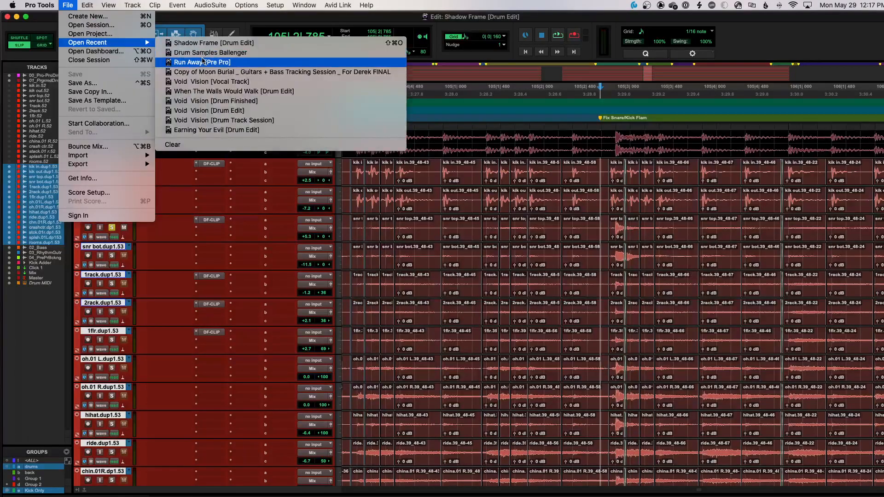
pyautogui.click(205, 56)
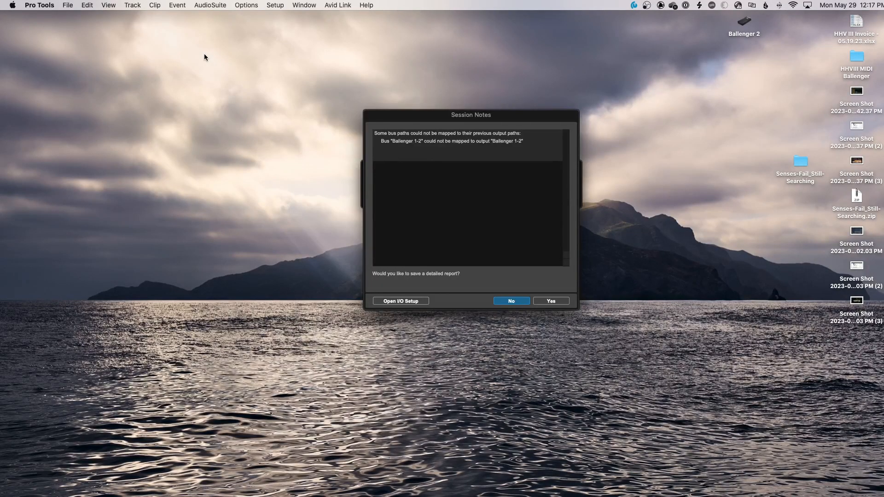
pyautogui.click(499, 302)
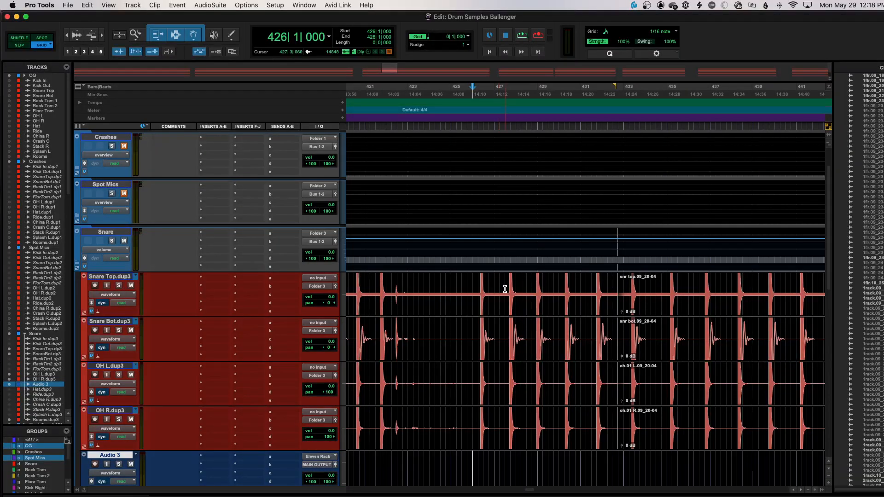
# Examine the Snare folder's tracks and how the recorded drum samples are laid out by marker along the whole timeline
pyautogui.scroll(-2, 478, 322)
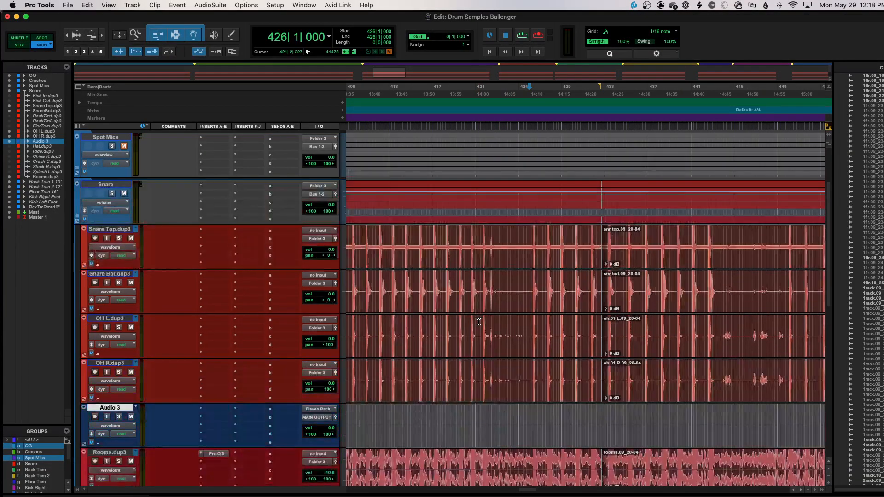
pyautogui.press('super+bracketleft')
pyautogui.press('super+bracketleft')
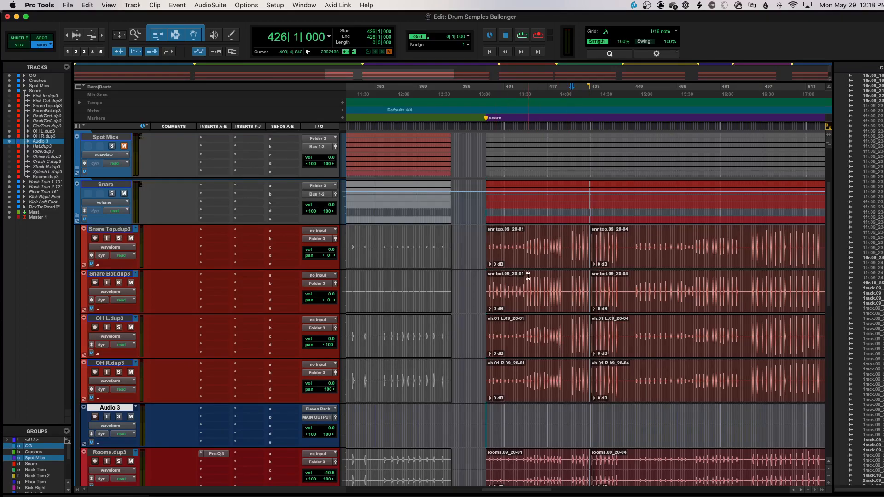
pyautogui.scroll(3, 412, 269)
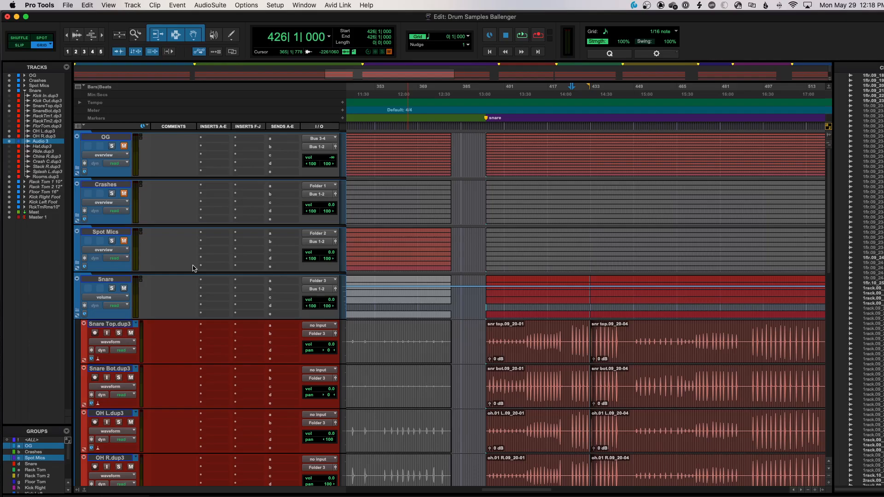
pyautogui.scroll(-2, 174, 263)
pyautogui.press('r')
pyautogui.press('r')
pyautogui.press('r')
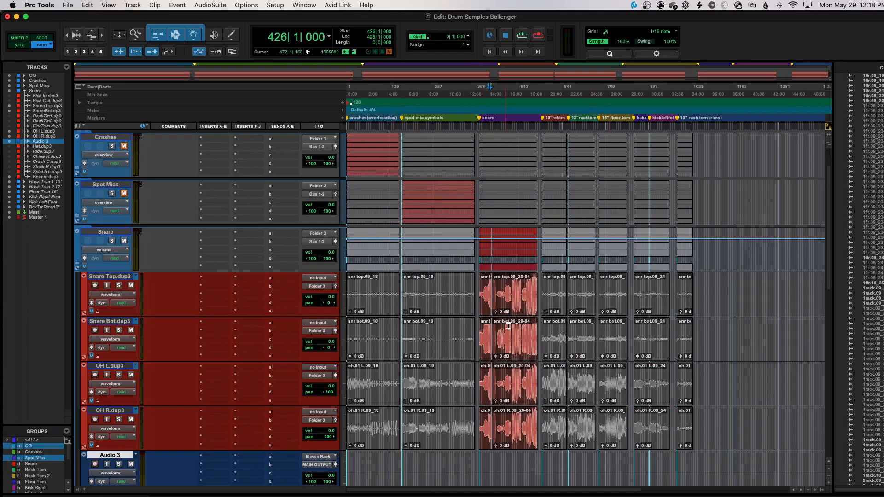
pyautogui.scroll(-4, 488, 323)
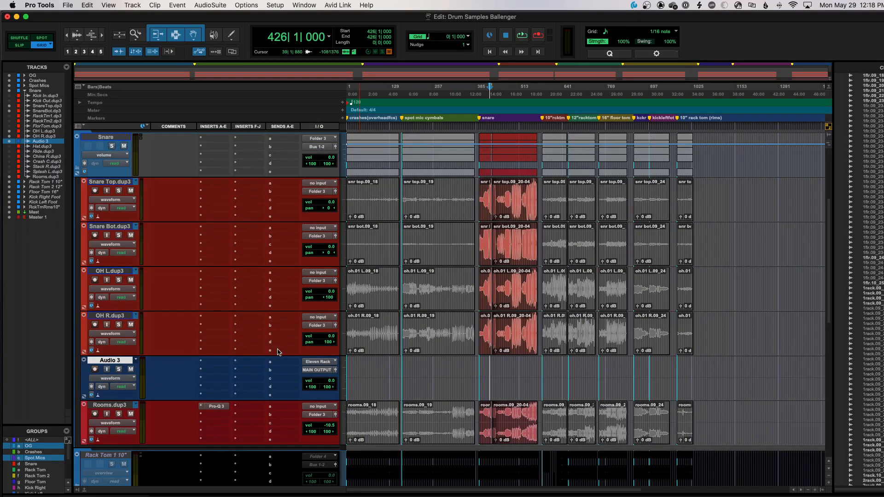
# Select 425|1|000 to 445|1|000 across the visible snare, overhead and room tracks in the Snare folder
pyautogui.click(94, 137)
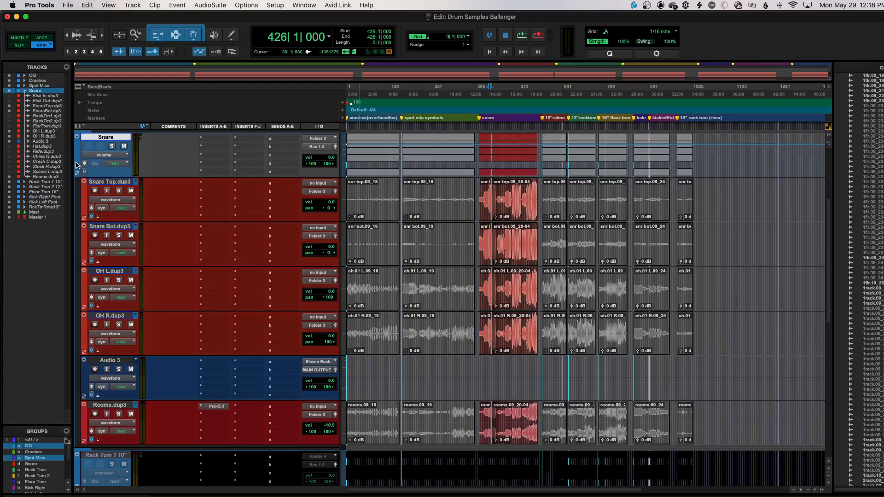
pyautogui.press('t')
pyautogui.press('t')
pyautogui.press('t')
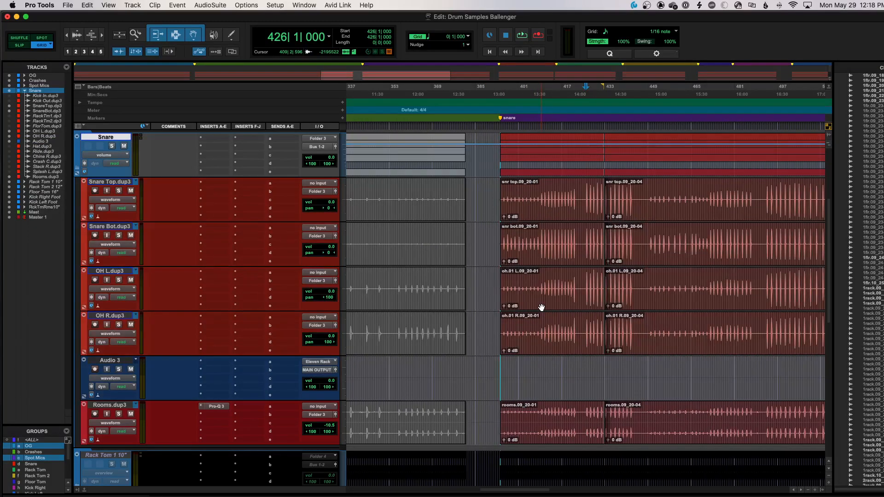
pyautogui.press('t')
pyautogui.press('t')
pyautogui.press('t')
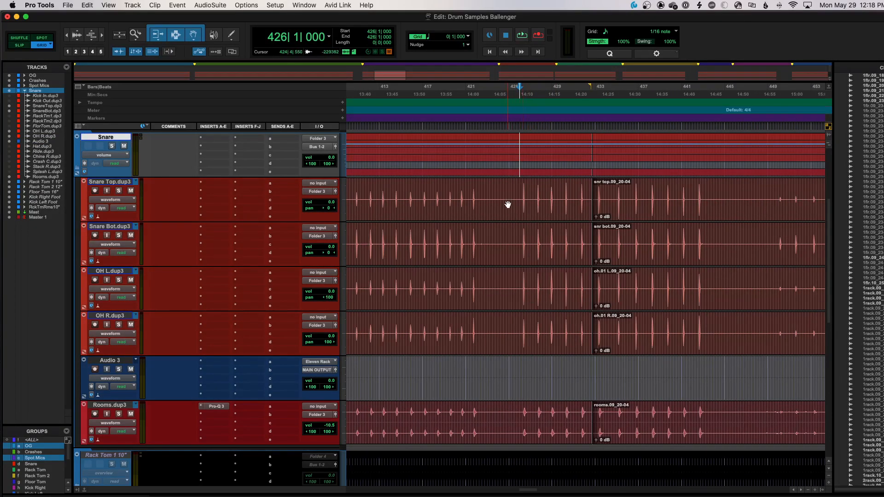
pyautogui.click(516, 184)
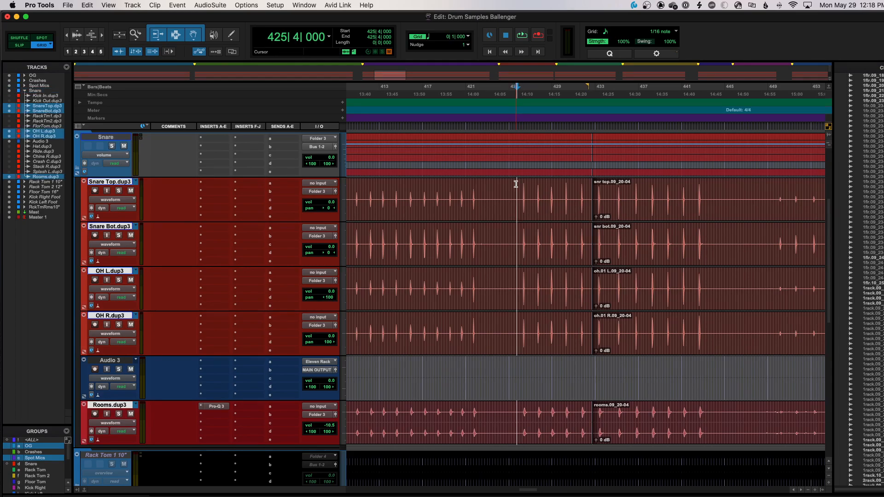
pyautogui.moveTo(509, 189); pyautogui.dragTo(725, 206)
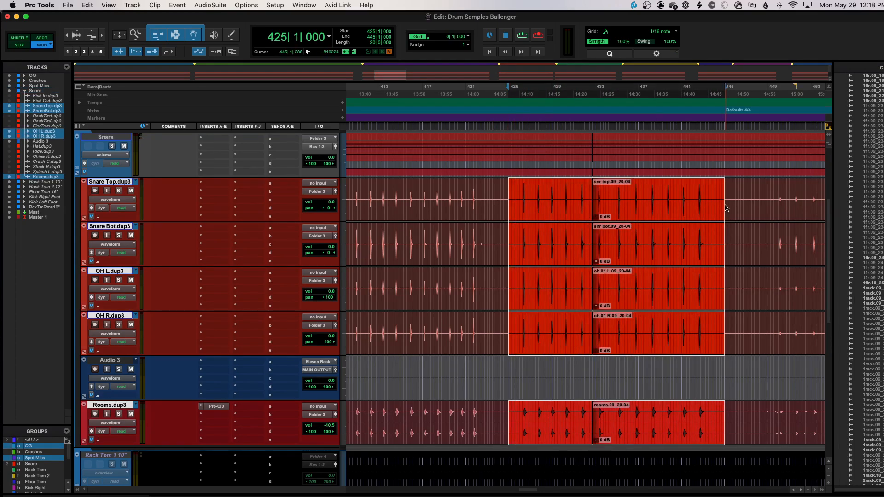
# Play the recorded snare hits from the start of the section at bar 425
pyautogui.click(508, 192)
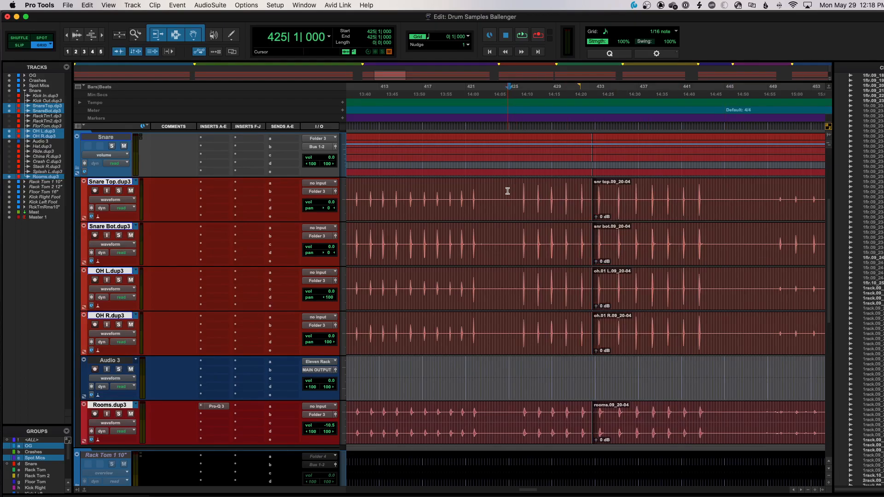
pyautogui.press('space')
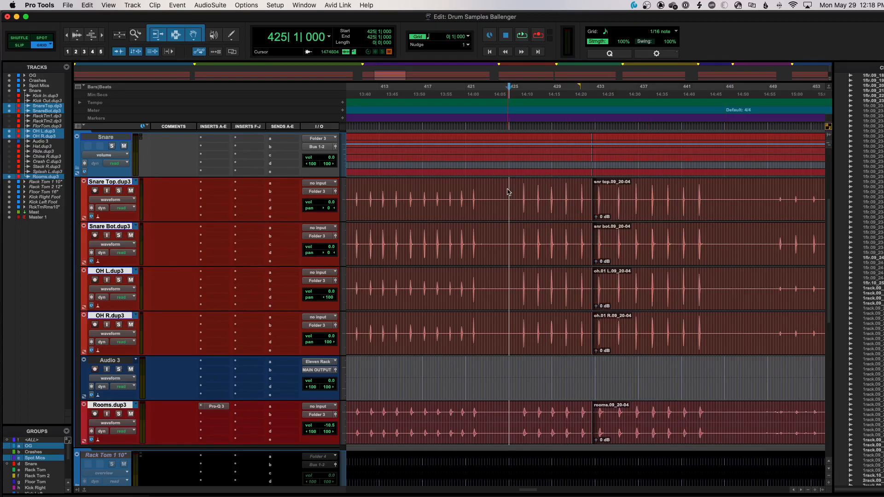
pyautogui.click(513, 189)
pyautogui.press('space')
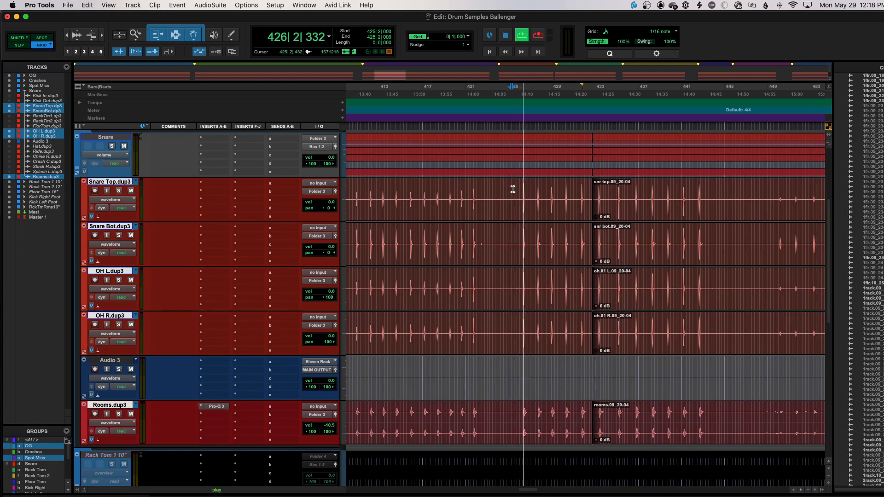
pyautogui.press('t')
pyautogui.press('t')
pyautogui.hscroll(5, 516, 192)
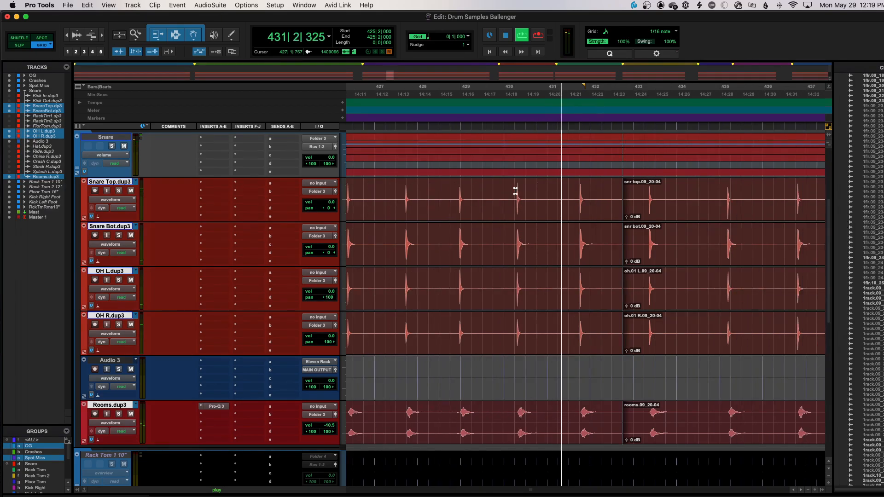
# Switch to Slip mode and move the edit cursor from 430|1|000 to the snare transient at 430|2|244 across the snare, overhead and room tracks
pyautogui.click(505, 190)
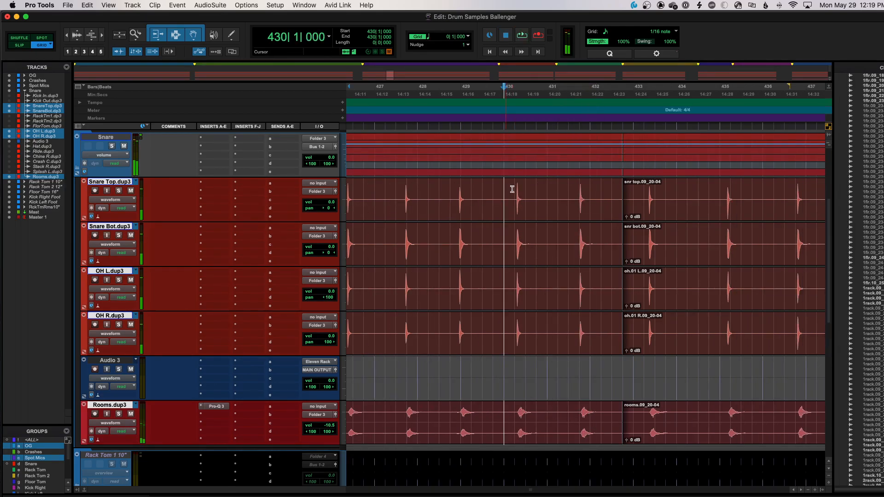
pyautogui.moveTo(509, 190); pyautogui.dragTo(536, 190)
pyautogui.press('F2')
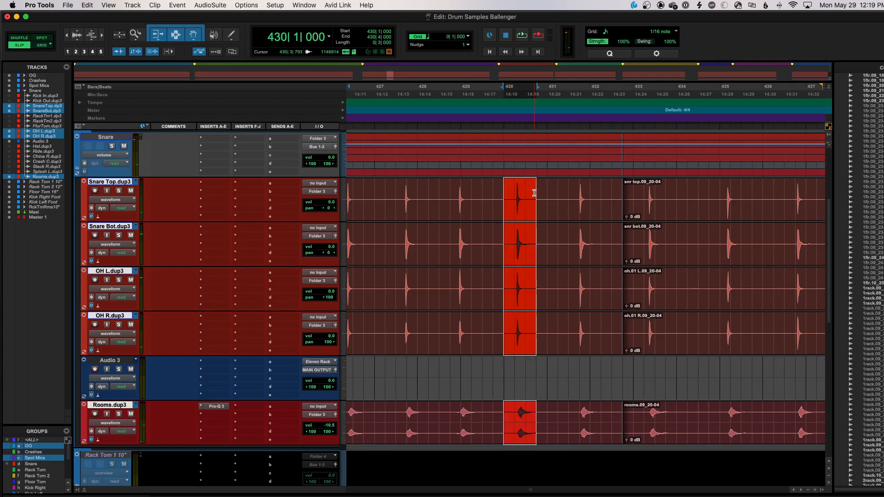
pyautogui.press('t')
pyautogui.press('t')
pyautogui.hscroll(2, 538, 198)
pyautogui.press('Tab')
pyautogui.press('t')
pyautogui.press('t')
pyautogui.press('t')
pyautogui.press('t')
pyautogui.press('t')
pyautogui.press('t')
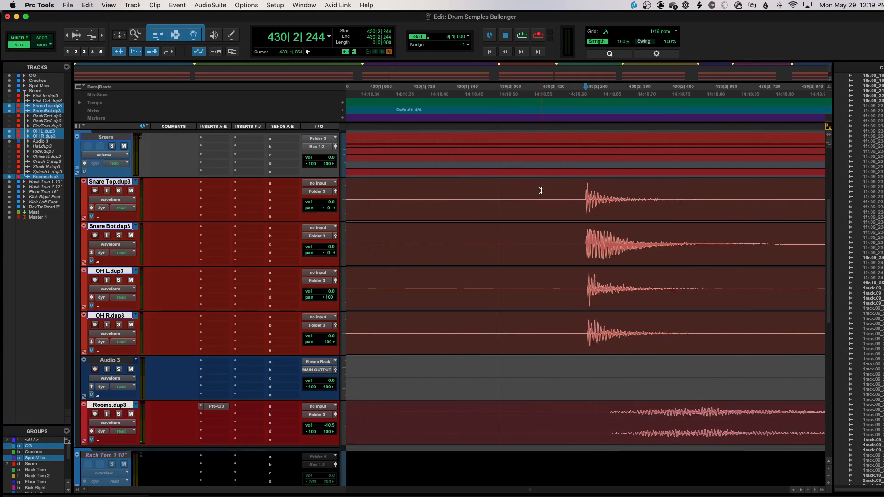
# Examine the onset of the snare hit at 430|2|244 on the close, overhead and room tracks, magnifying timeline and waveforms
pyautogui.press('r')
pyautogui.press('r')
pyautogui.press('r')
pyautogui.press('r')
pyautogui.press('r')
pyautogui.scroll(-2, 541, 191)
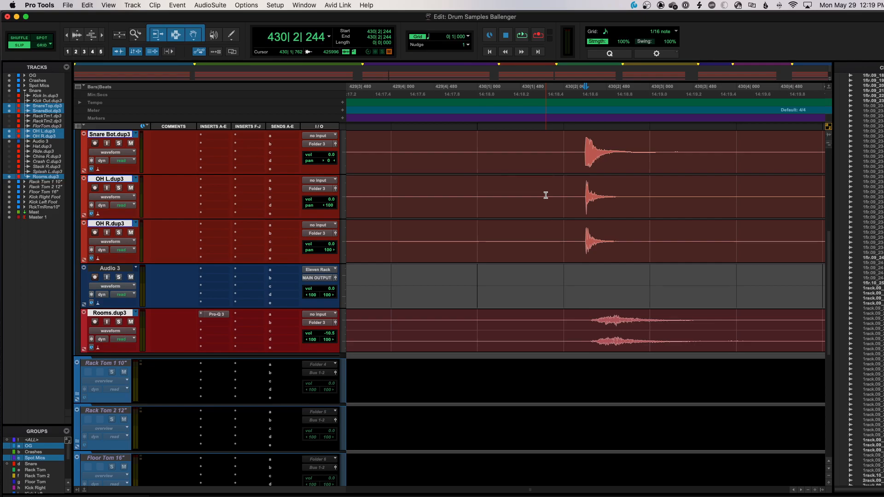
pyautogui.scroll(3, 553, 197)
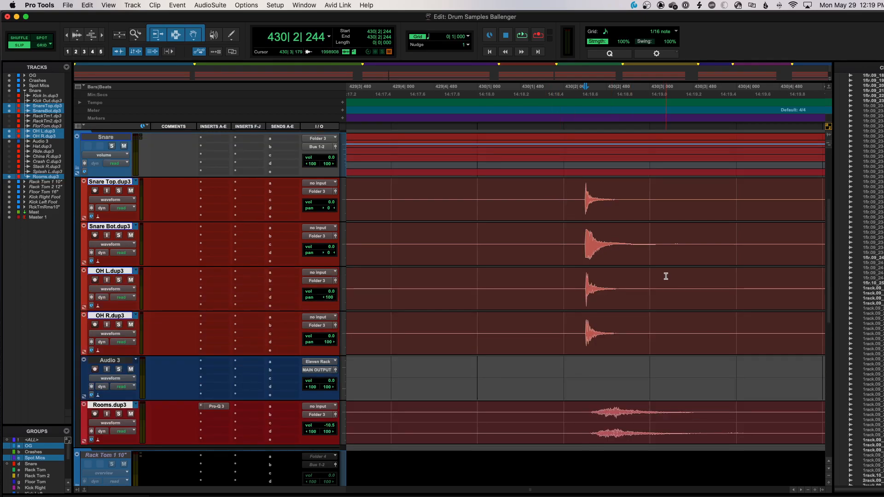
pyautogui.press('super+bracketright')
pyautogui.press('super+bracketright')
pyautogui.press('super+bracketright')
pyautogui.press('super+bracketright')
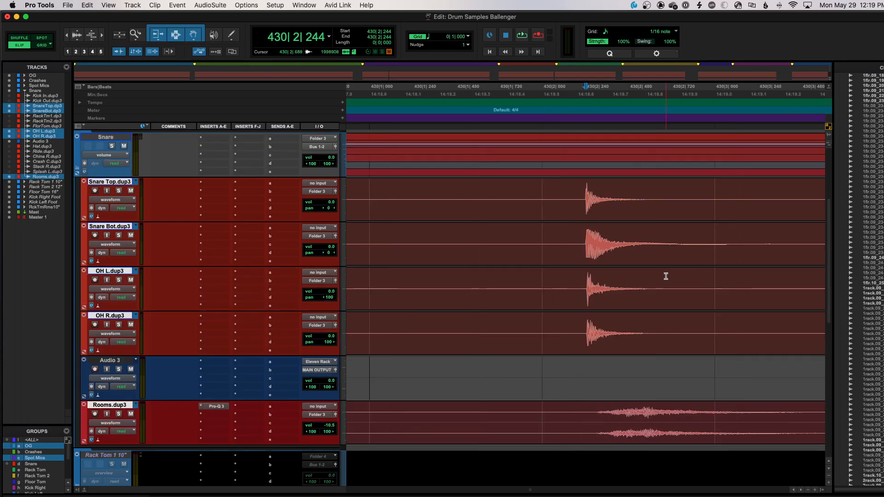
pyautogui.press('super+bracketright')
pyautogui.press('super+bracketright')
pyautogui.press('super+bracketright')
pyautogui.press('super+bracketright')
pyautogui.press('super+bracketright')
pyautogui.press('super+bracketright')
pyautogui.press('super+bracketright')
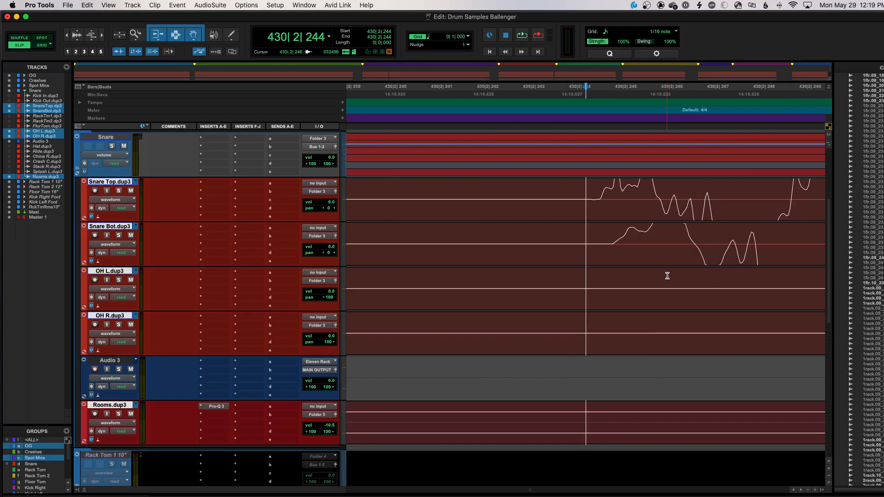
pyautogui.press('super+bracketright')
pyautogui.press('super+bracketright')
pyautogui.press('super+alt+bracketright')
pyautogui.press('super+alt+bracketright')
pyautogui.press('super+alt+bracketright')
pyautogui.press('super+alt+bracketright')
pyautogui.press('super+alt+bracketright')
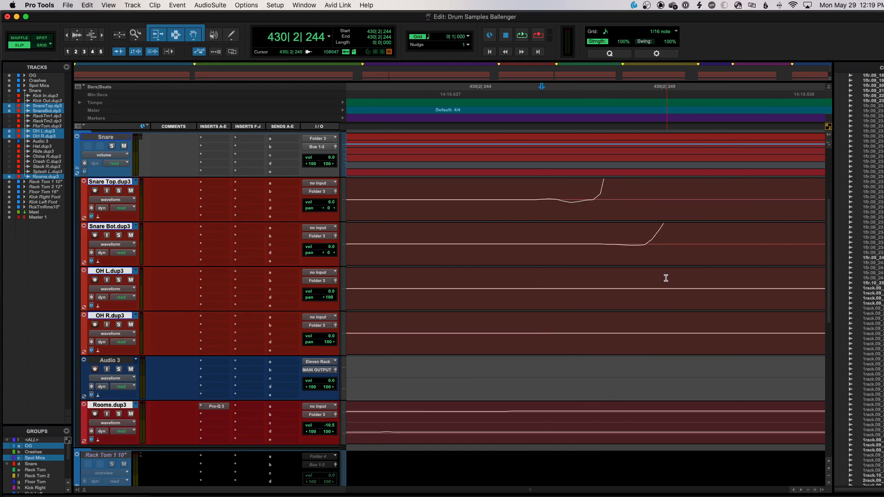
# Separate the clips on all five selected tracks just before the snare onset at 430|2|244 and give them a very short fade-in
pyautogui.click(556, 183)
pyautogui.press('super+bracketright')
pyautogui.press('super+bracketleft')
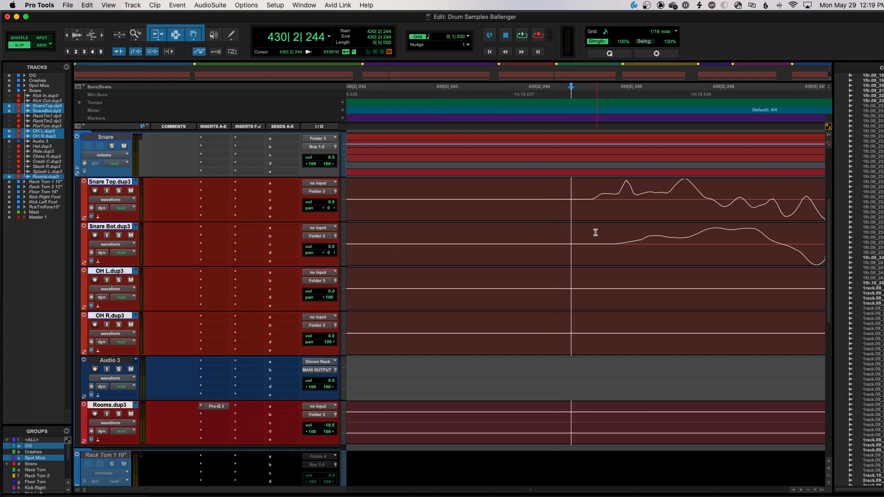
pyautogui.press('super+alt+bracketright')
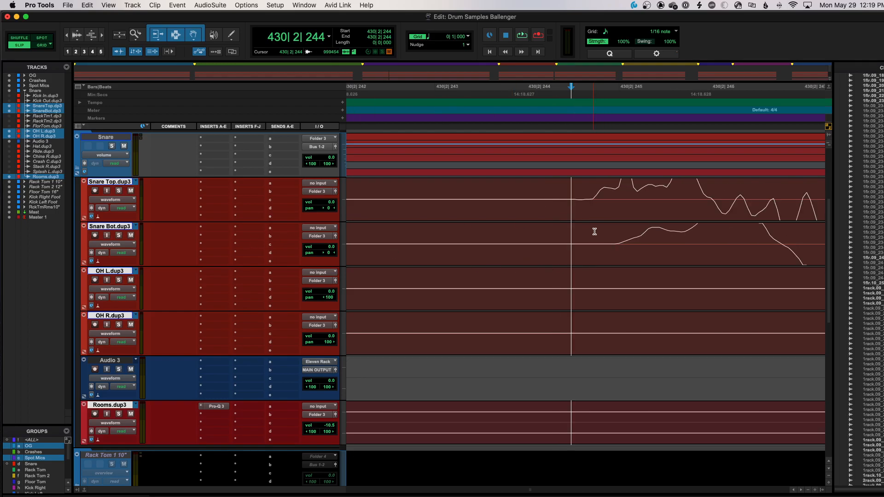
pyautogui.press('b')
pyautogui.moveTo(573, 185); pyautogui.dragTo(581, 184)
pyautogui.press('super+z')
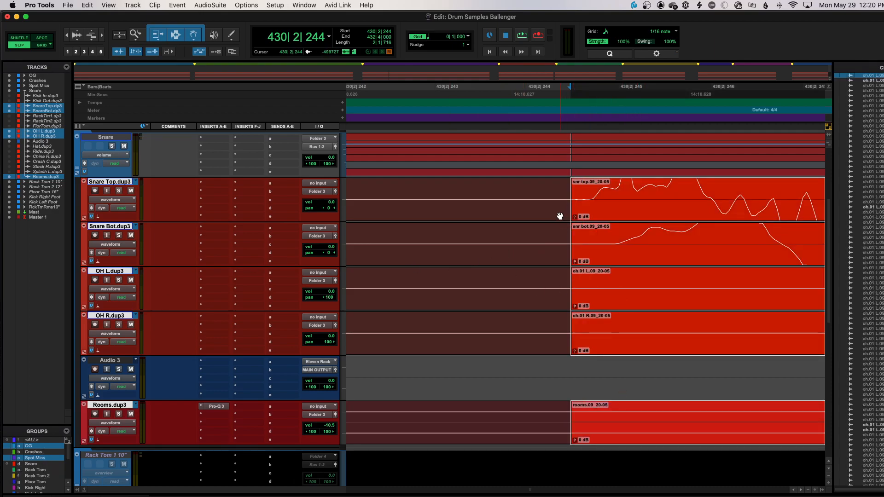
pyautogui.moveTo(573, 184); pyautogui.dragTo(586, 182)
# Move the edit cursor to the next snare transient at 431|4|095 on the selected tracks
pyautogui.press('r')
pyautogui.press('r')
pyautogui.press('r')
pyautogui.press('r')
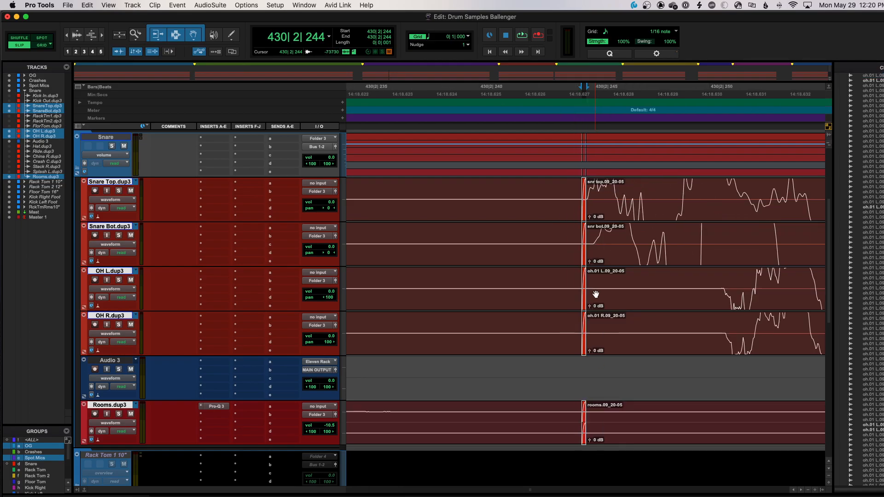
pyautogui.press('r')
pyautogui.press('r')
pyautogui.press('r')
pyautogui.press('r')
pyautogui.press('r')
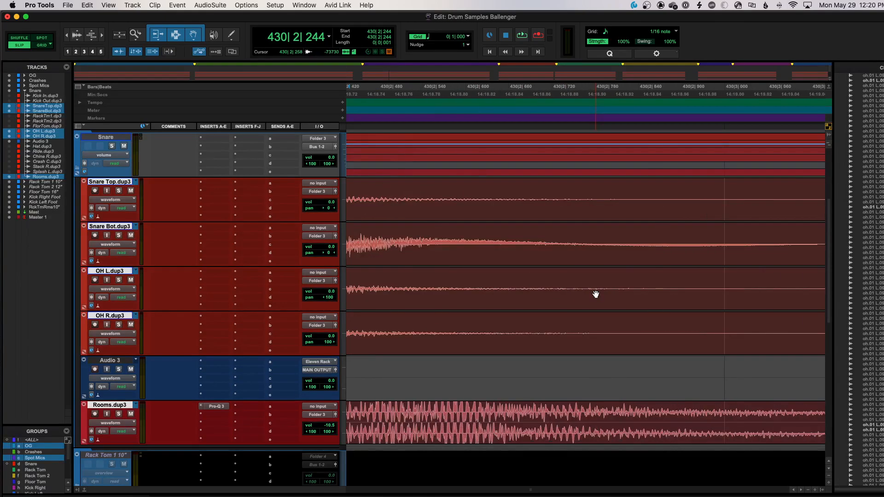
pyautogui.press('r')
pyautogui.press('r')
pyautogui.press('r')
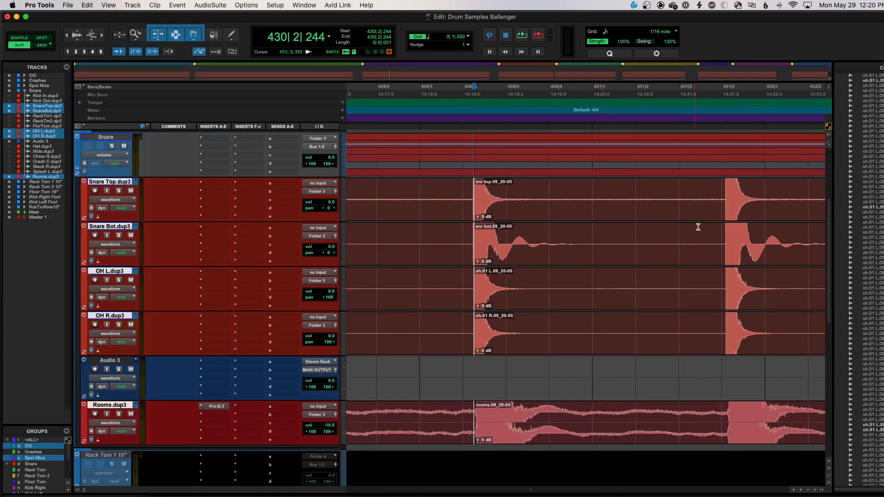
pyautogui.press('Tab')
pyautogui.press('t')
pyautogui.press('t')
pyautogui.press('t')
pyautogui.press('t')
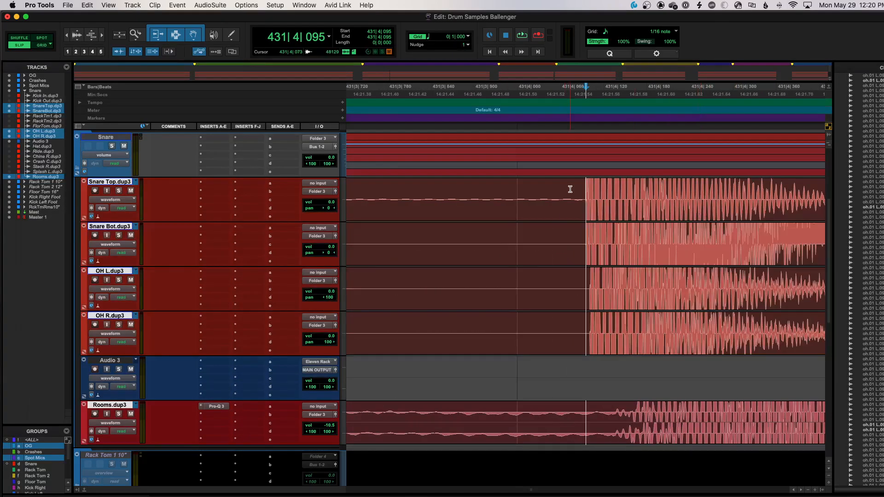
# Switch to Grid mode and separate the clips at 431|4|000, ahead of the next snare hit
pyautogui.click(518, 188)
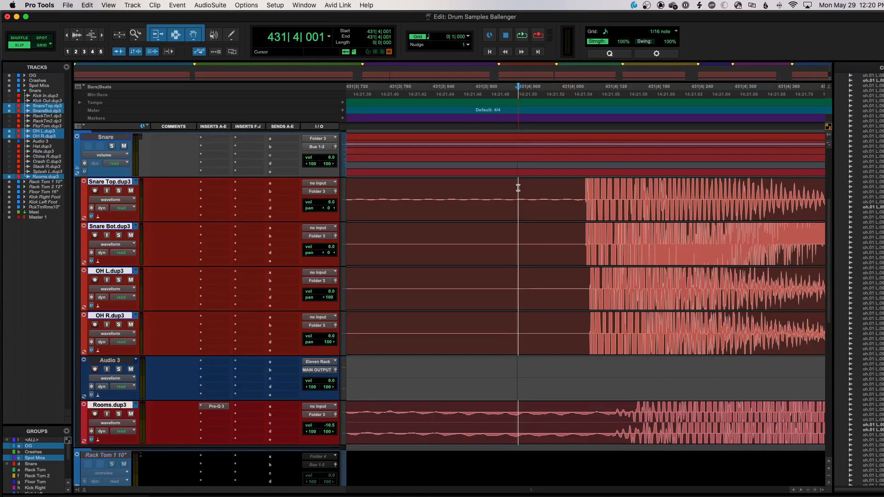
pyautogui.press('F4')
pyautogui.click(518, 188)
pyautogui.press('r')
pyautogui.press('r')
pyautogui.press('r')
pyautogui.press('r')
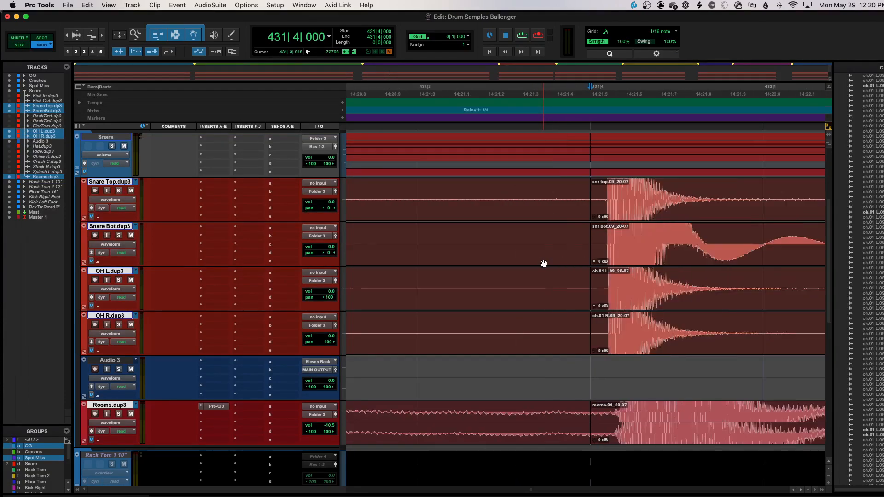
# Fade out the isolated hit from 431|1|000 to 431|4|000 on all selected tracks and play it back
pyautogui.moveTo(694, 188)
pyautogui.mouseDown()
pyautogui.moveTo(578, 198)
pyautogui.moveTo(560, 220)
pyautogui.mouseUp()
pyautogui.click(510, 220)
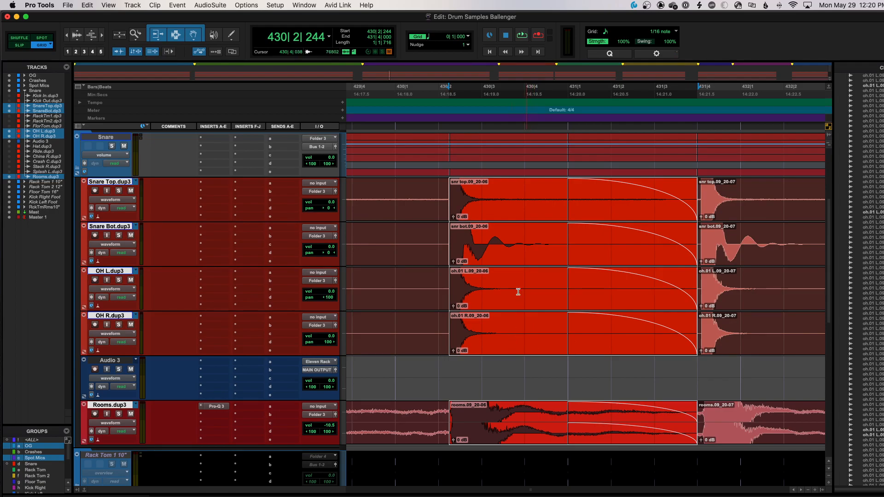
pyautogui.press('space')
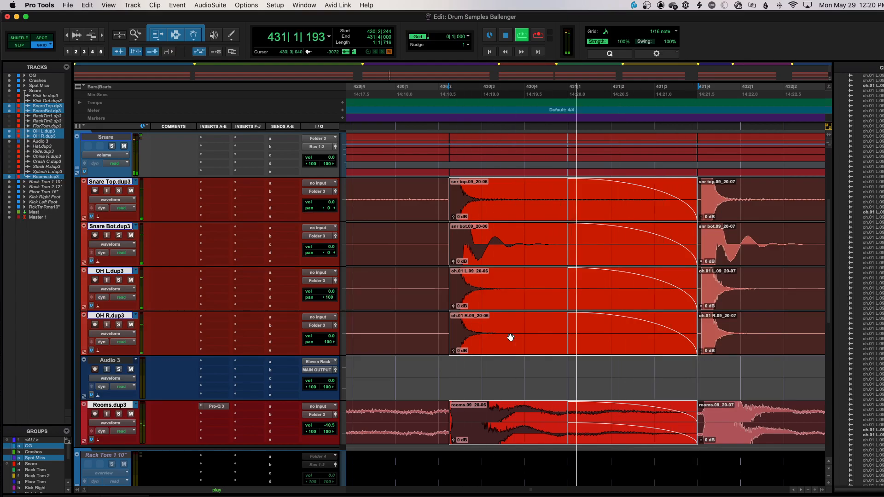
pyautogui.press('space')
# Move the isolated hit's OH L and OH R clips together onto the stereo track Audio 3
pyautogui.click(524, 374)
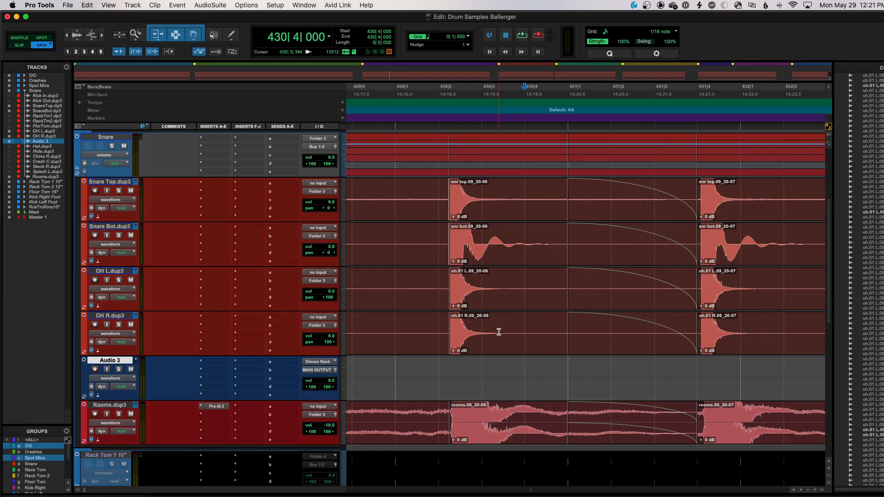
pyautogui.click(507, 352)
pyautogui.click(533, 375)
pyautogui.scroll(-5, 37, 472)
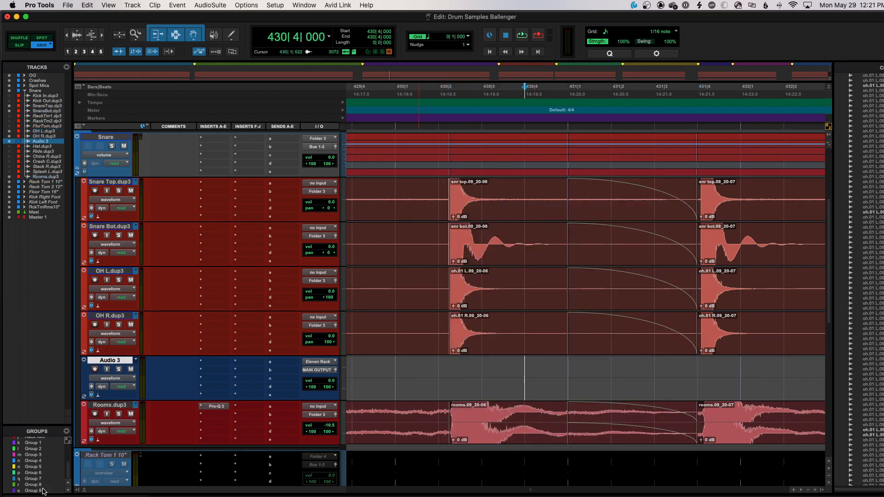
pyautogui.click(567, 397)
pyautogui.click(518, 300)
pyautogui.keyDown('shift'); pyautogui.click(516, 352); pyautogui.keyUp('shift')
pyautogui.moveTo(517, 353); pyautogui.dragTo(519, 367)
# Review the OH L and OH R source tracks and the isolated hit's clips on the Snare Bot, Audio 3 and Rooms tracks
pyautogui.click(108, 272)
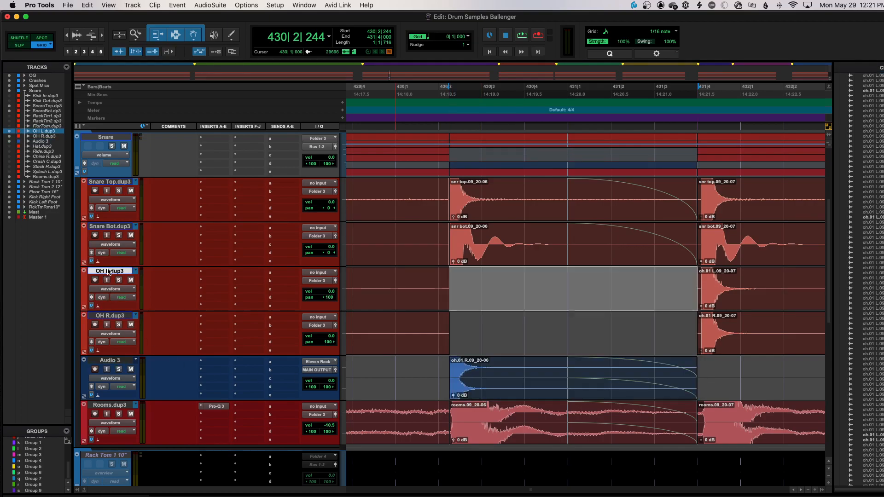
pyautogui.keyDown('shift'); pyautogui.click(119, 317); pyautogui.keyUp('shift')
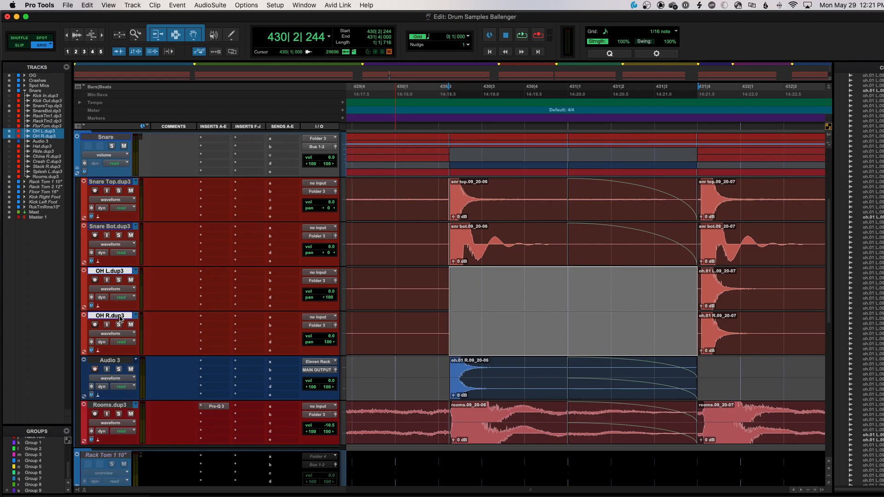
pyautogui.click(481, 325)
pyautogui.scroll(-1, 485, 359)
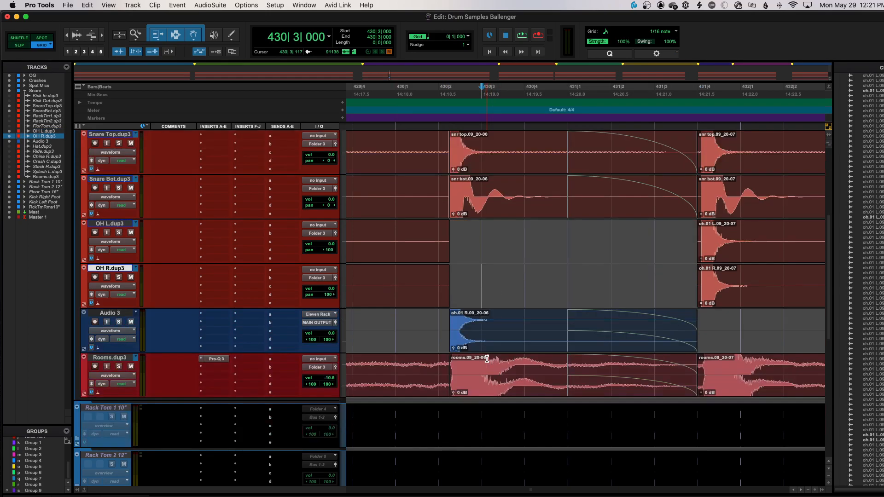
pyautogui.scroll(2, 488, 359)
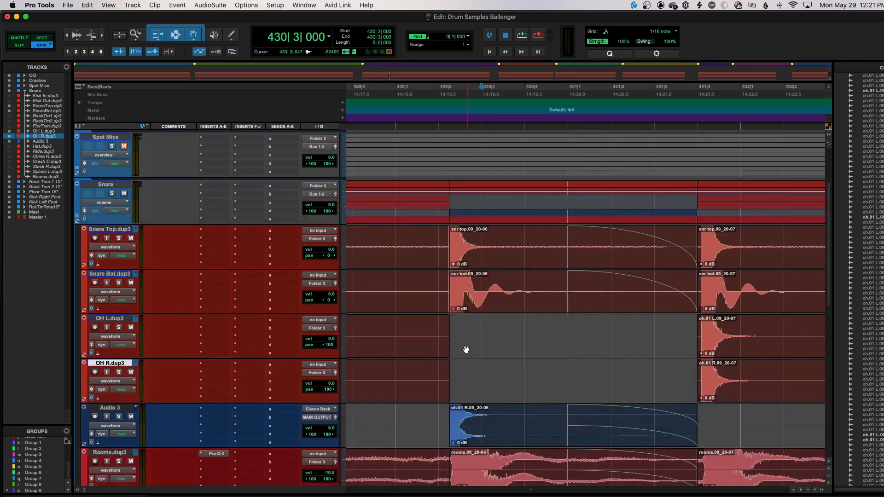
pyautogui.click(493, 264)
pyautogui.scroll(-2, 493, 265)
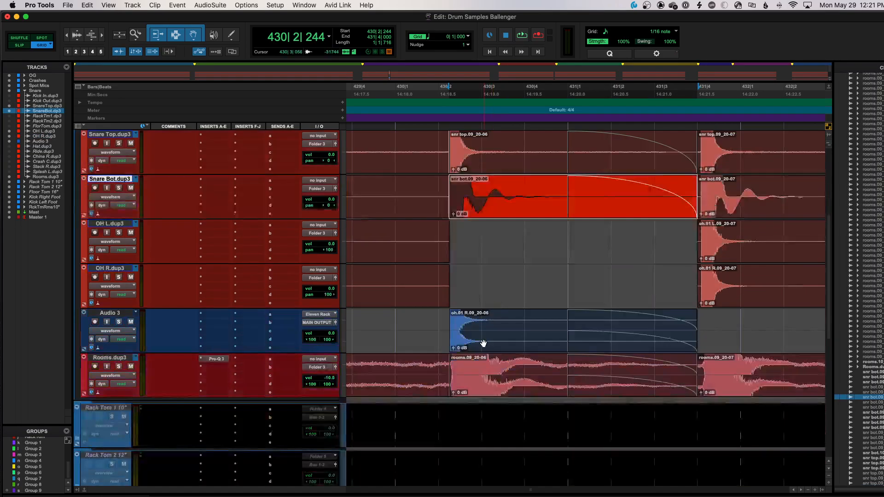
pyautogui.click(481, 342)
pyautogui.click(504, 389)
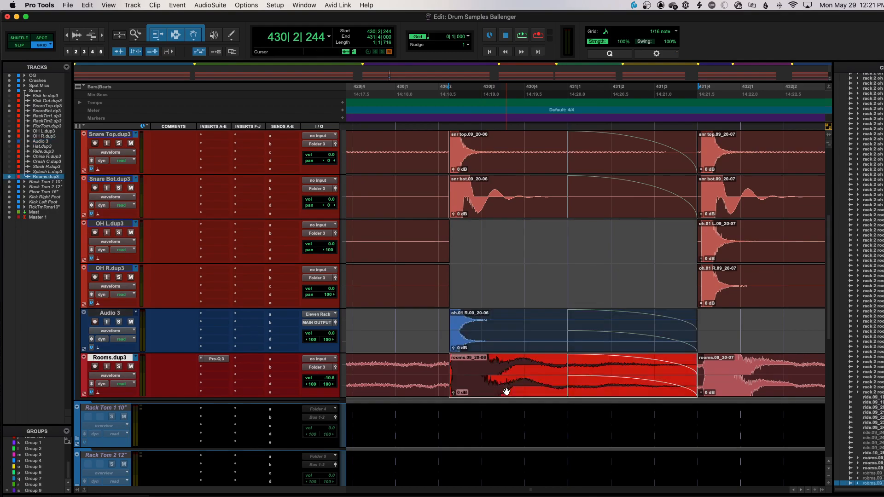
# Select the isolated hit's clips on Snare Top, Snare Bot, Audio 3 and Rooms and consolidate them
pyautogui.scroll(2, 517, 339)
pyautogui.click(501, 266)
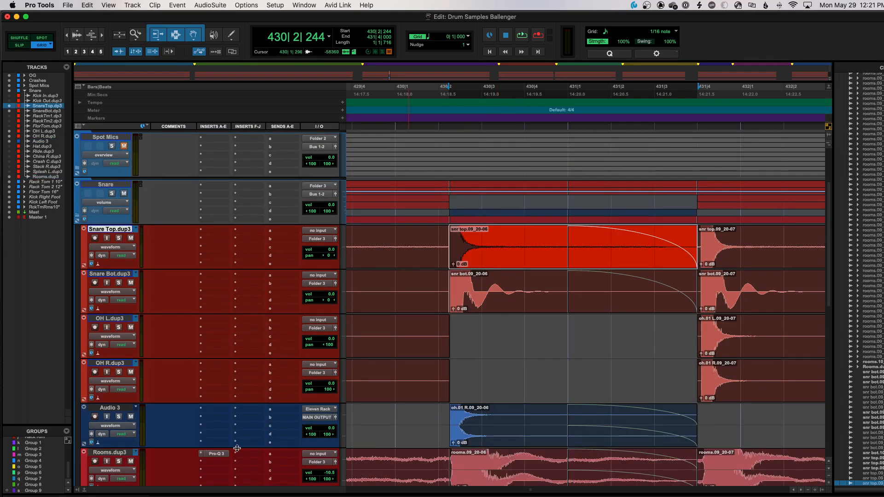
pyautogui.keyDown('shift'); pyautogui.click(479, 312); pyautogui.keyUp('shift')
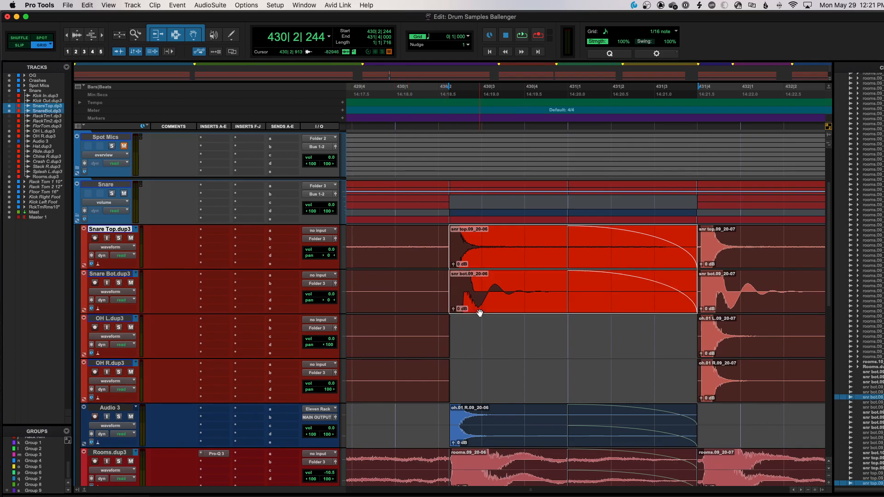
pyautogui.keyDown('shift'); pyautogui.click(503, 440); pyautogui.keyUp('shift')
pyautogui.scroll(-1, 503, 439)
pyautogui.keyDown('shift'); pyautogui.click(502, 439); pyautogui.keyUp('shift')
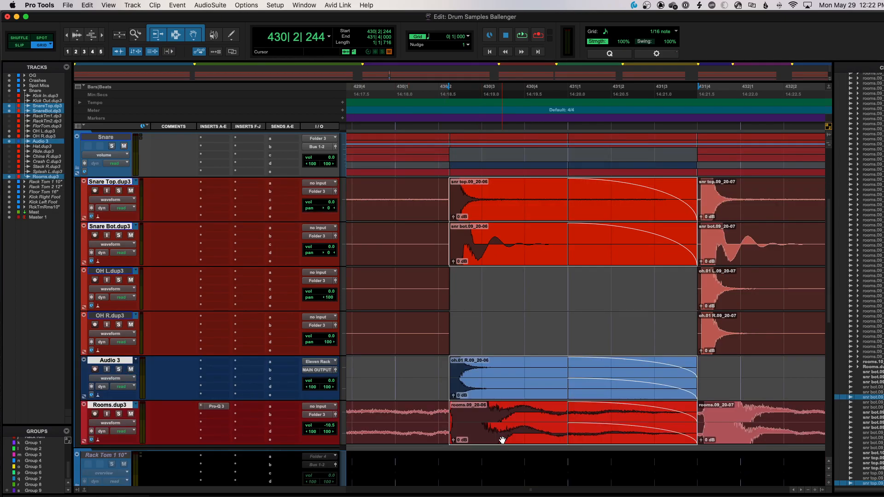
pyautogui.hotkey('alt', 'shift', '3')
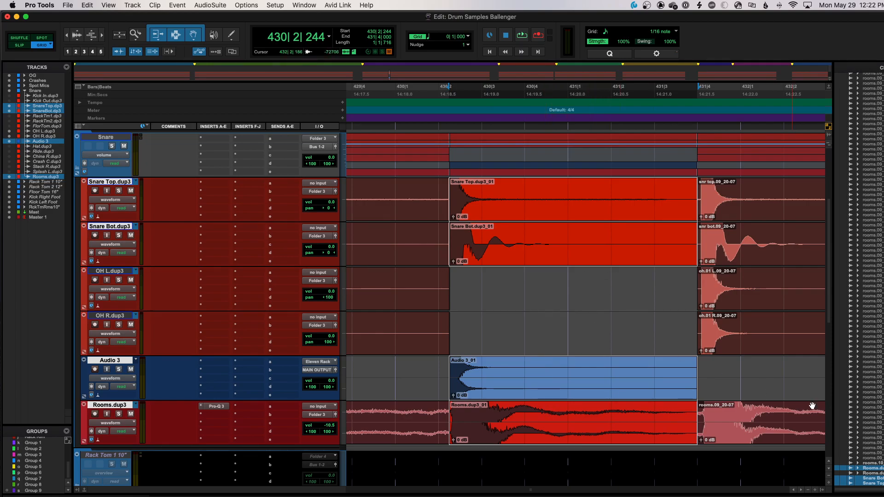
# Start exporting the four consolidated clips as WAV files, with the Interleaved format at 24 Bit and 48 kHz
pyautogui.rightClick(874, 478)
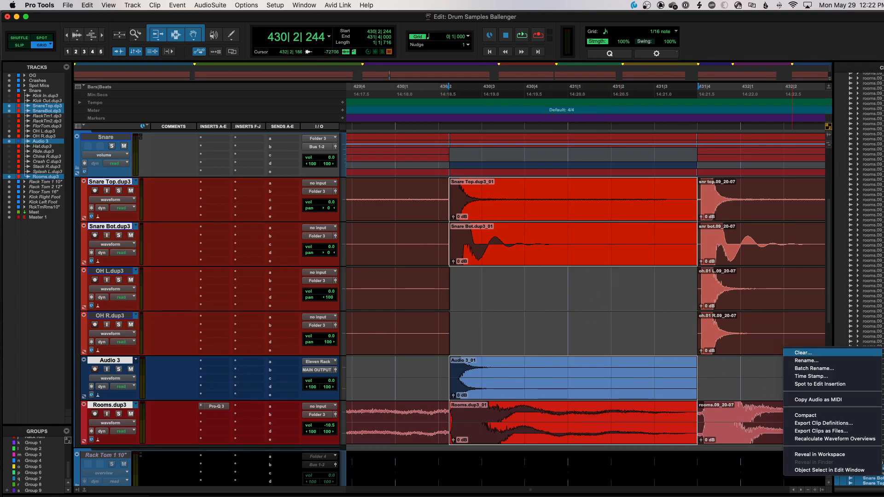
pyautogui.click(859, 430)
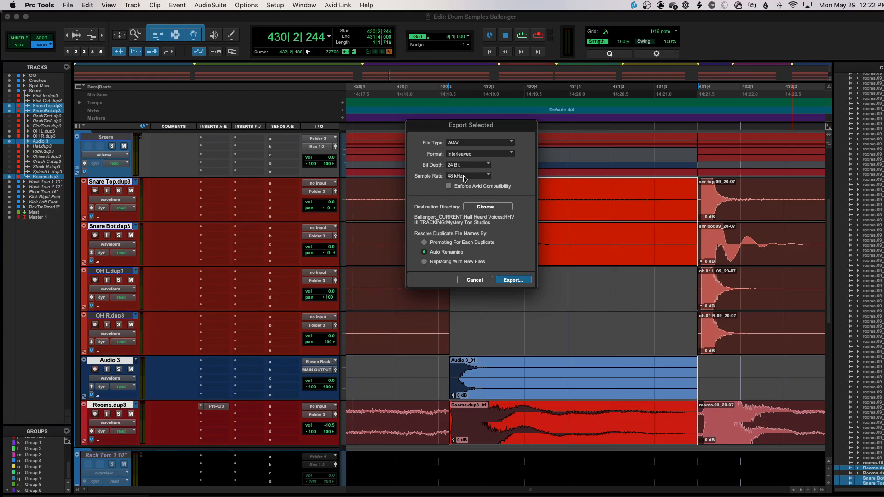
pyautogui.click(451, 155)
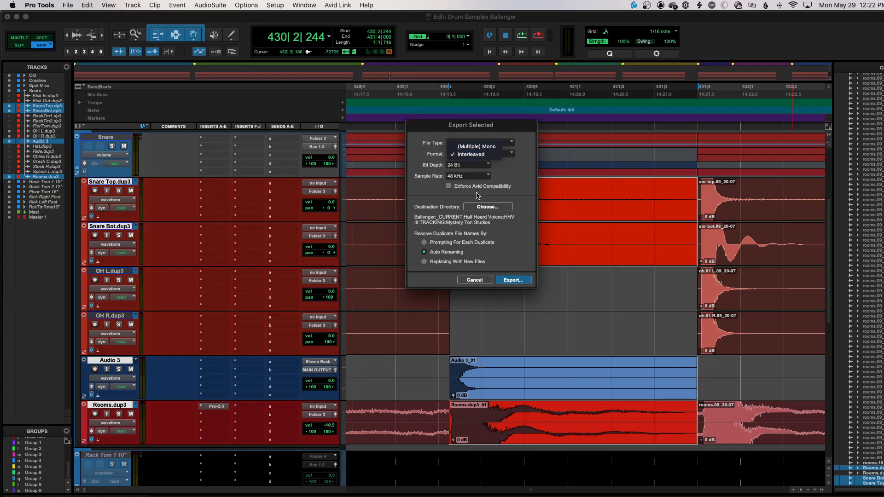
pyautogui.click(479, 155)
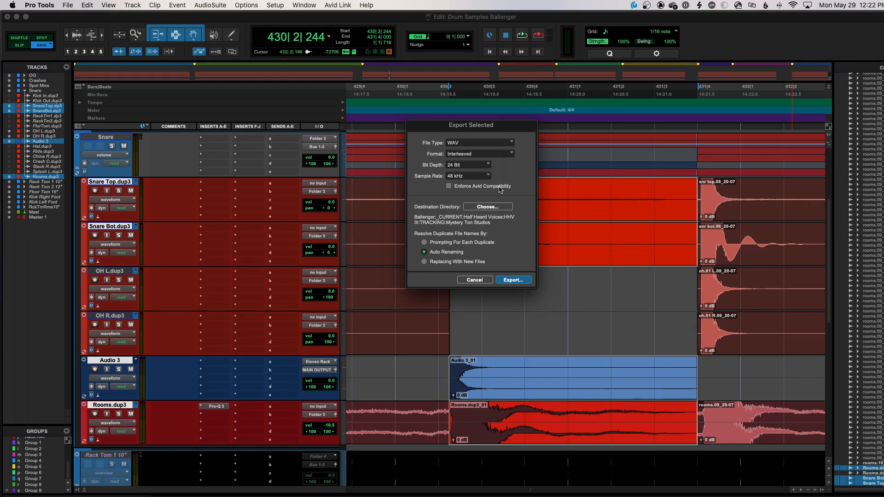
# Browse for the export destination in the TRACKING folder and open the Shadow Frame [Drum Tracking Session] folder
pyautogui.click(491, 207)
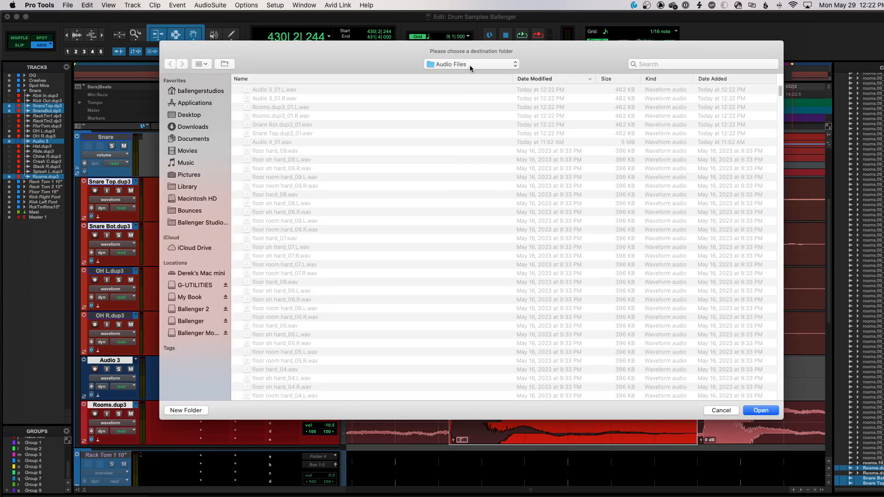
pyautogui.click(470, 65)
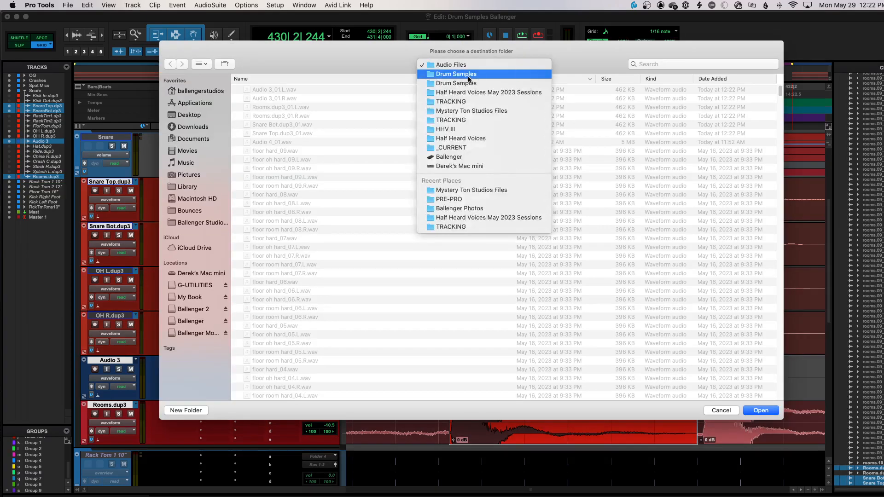
pyautogui.click(465, 102)
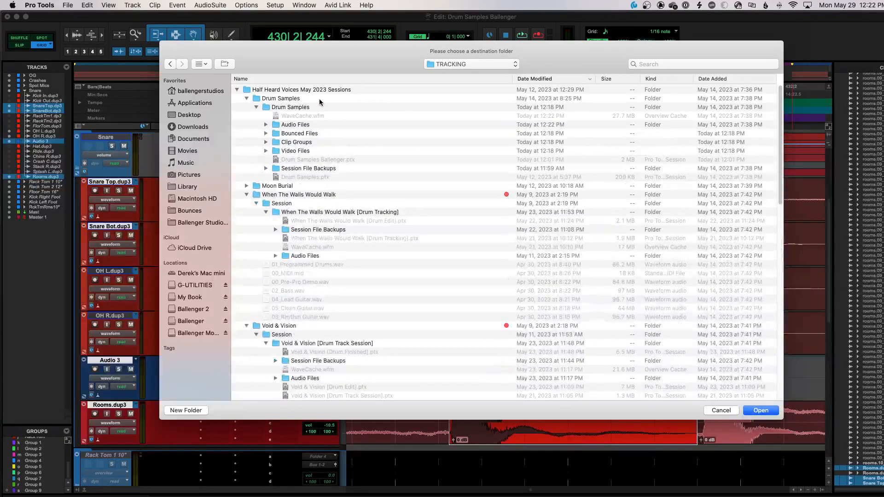
pyautogui.scroll(-10, 313, 191)
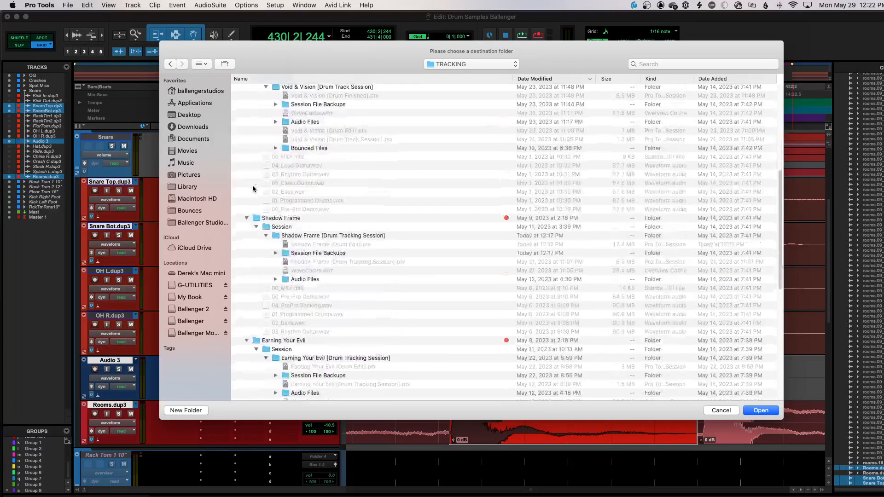
pyautogui.scroll(-3, 253, 189)
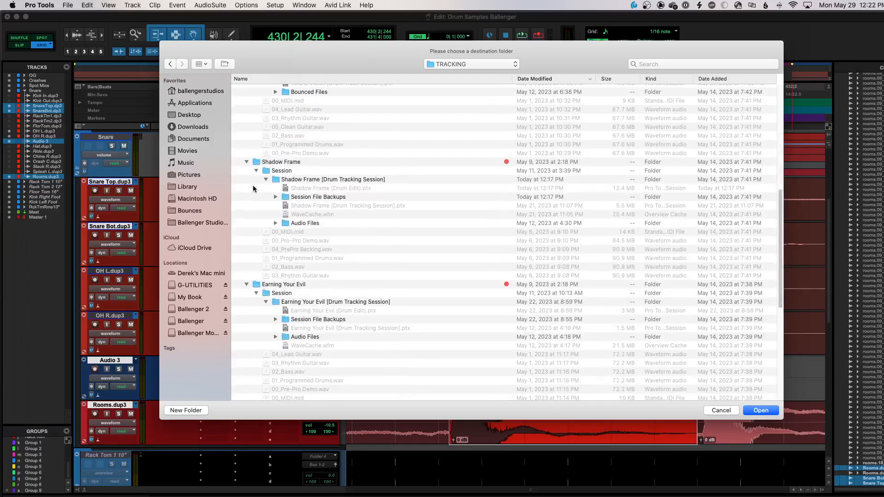
pyautogui.doubleClick(293, 180)
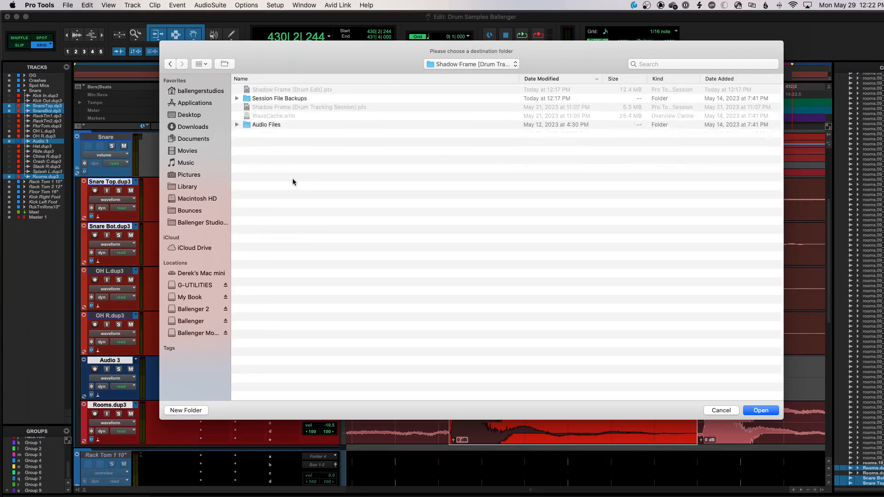
# Create a folder named SAMPLES in the Shadow Frame session folder and export the clips into it
pyautogui.click(191, 411)
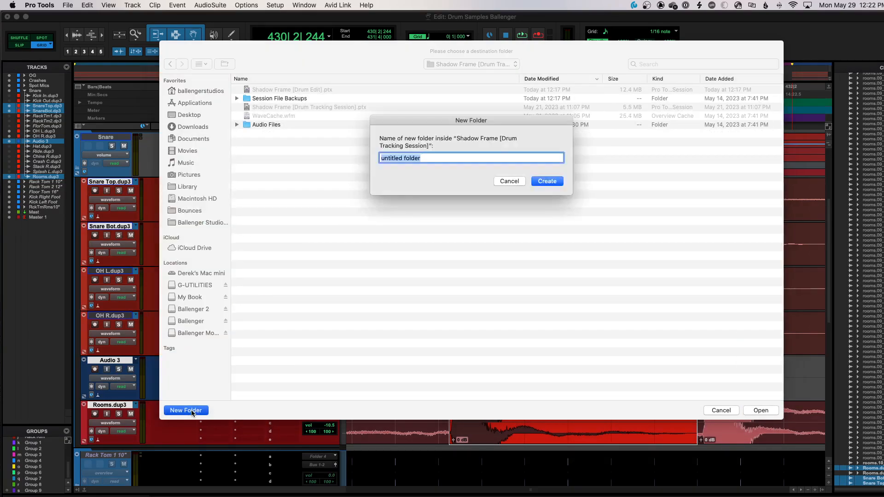
pyautogui.write('Samp')
pyautogui.press('BackSpace')
pyautogui.press('BackSpace')
pyautogui.press('BackSpace')
pyautogui.press('BackSpace')
pyautogui.write('SAMPLES')
pyautogui.press('Return')
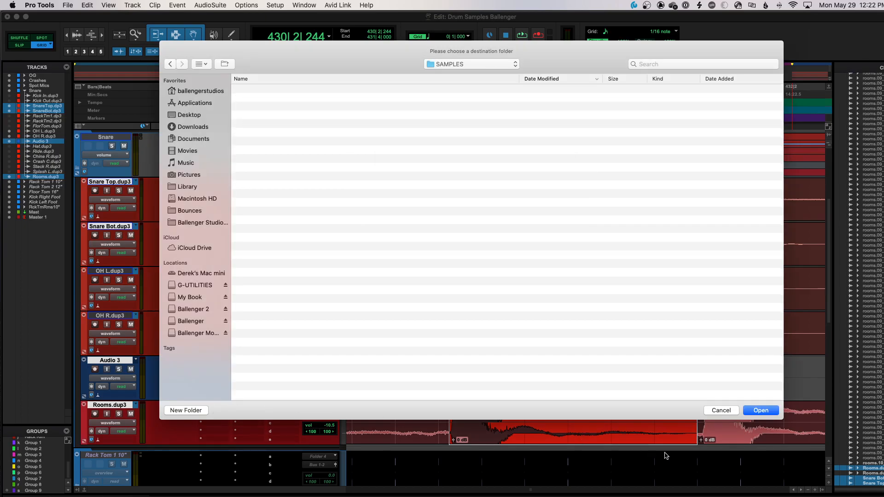
pyautogui.click(768, 413)
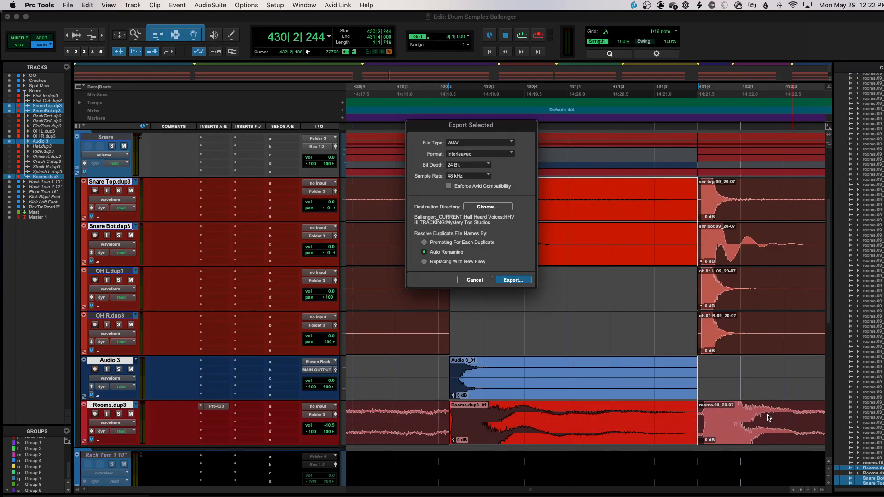
pyautogui.click(513, 280)
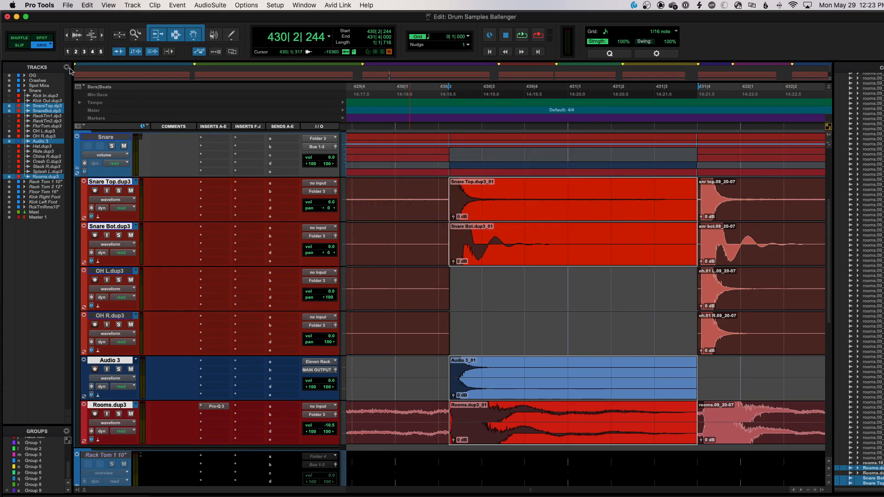
# Open the recent session Shadow Frame [Drum Edit], saving the changes to the drum samples session
pyautogui.click(68, 6)
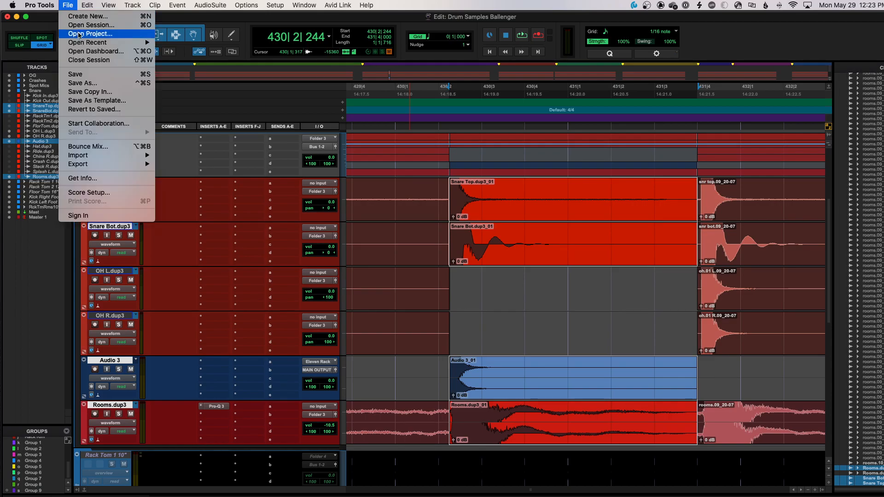
pyautogui.moveTo(81, 44)
pyautogui.click(187, 52)
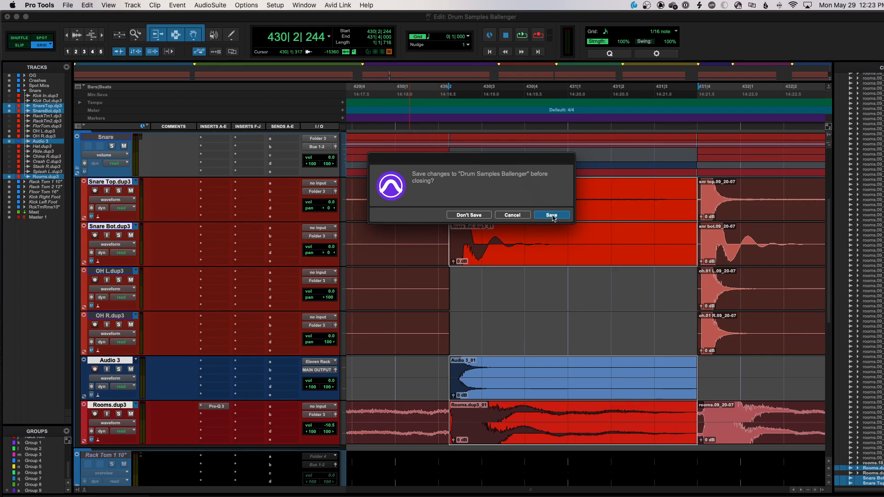
pyautogui.press('Return')
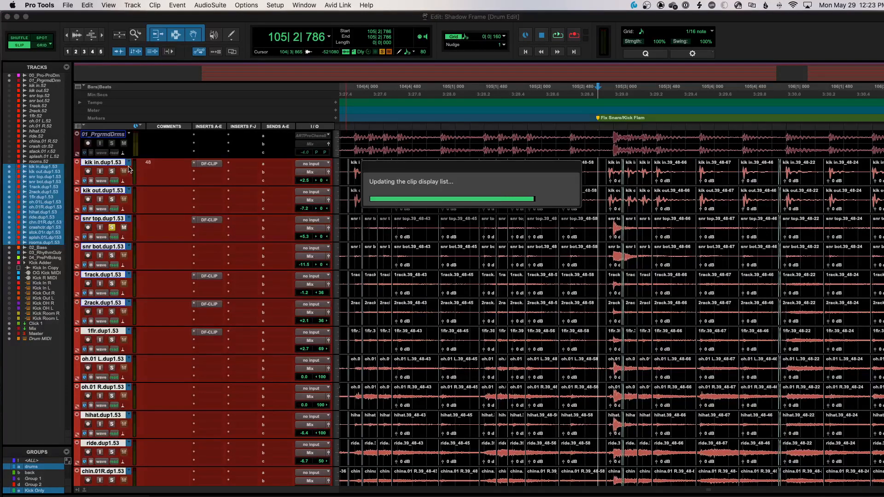
# Start an audio import and browse the Ballenger drive's Half Heard Voices folder to Mystery Ton Studios Files
pyautogui.click(68, 5)
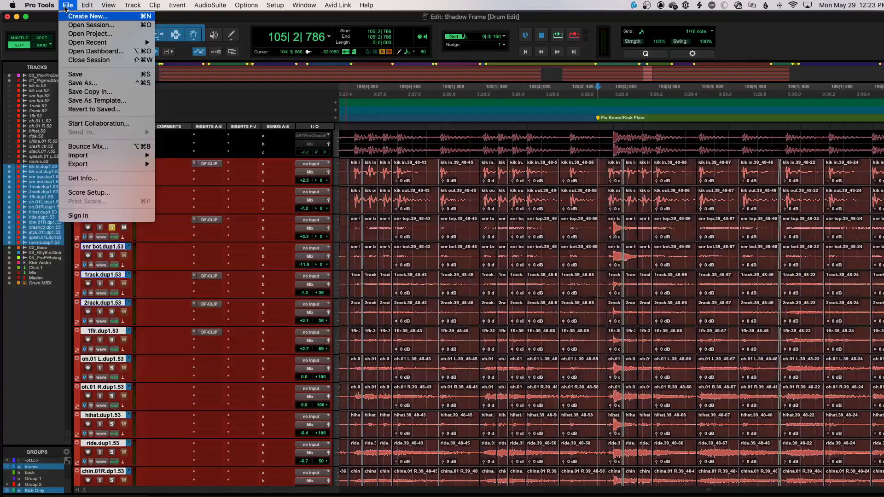
pyautogui.moveTo(90, 156)
pyautogui.click(207, 169)
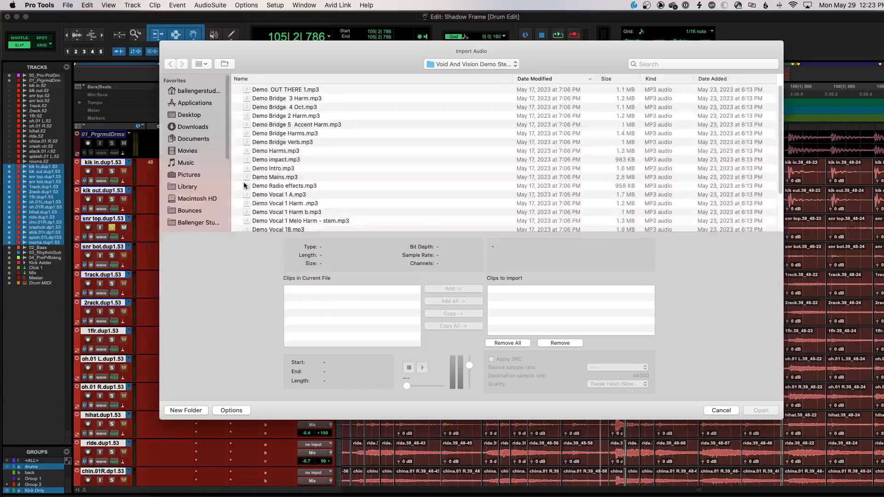
pyautogui.click(465, 66)
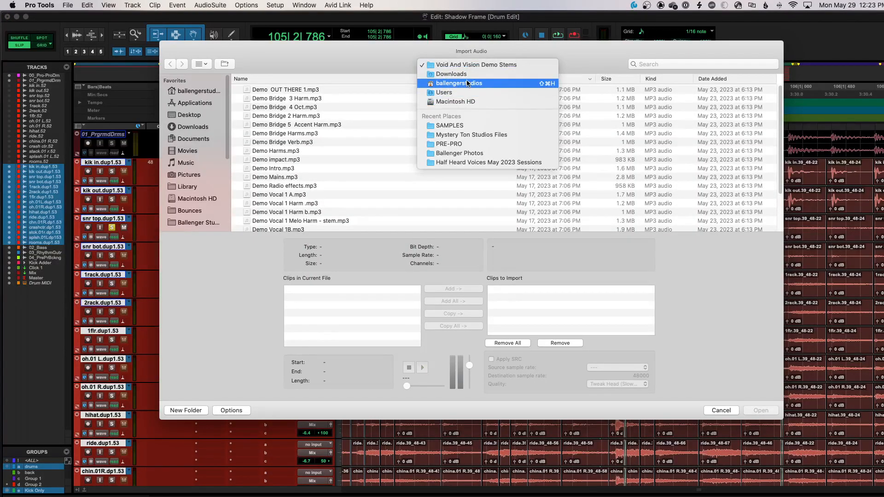
pyautogui.click(194, 170)
pyautogui.scroll(-10, 200, 214)
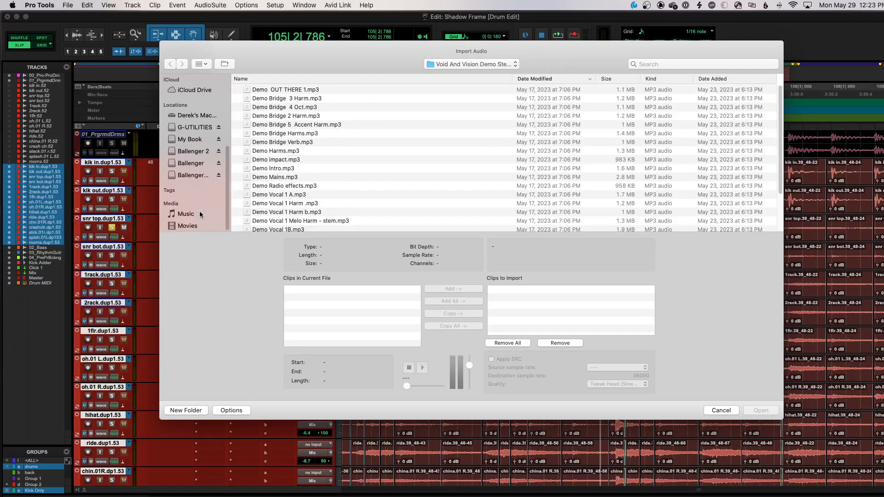
pyautogui.click(195, 163)
pyautogui.doubleClick(279, 90)
pyautogui.doubleClick(282, 107)
pyautogui.scroll(-2, 280, 122)
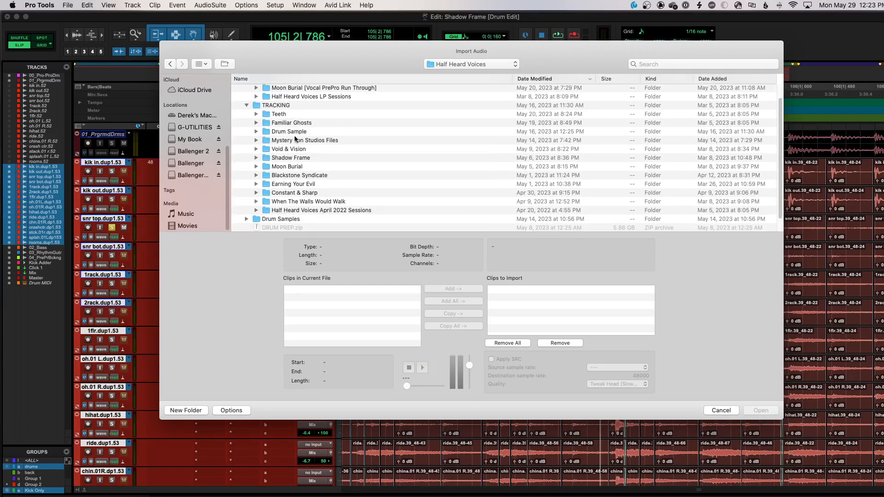
pyautogui.doubleClick(304, 140)
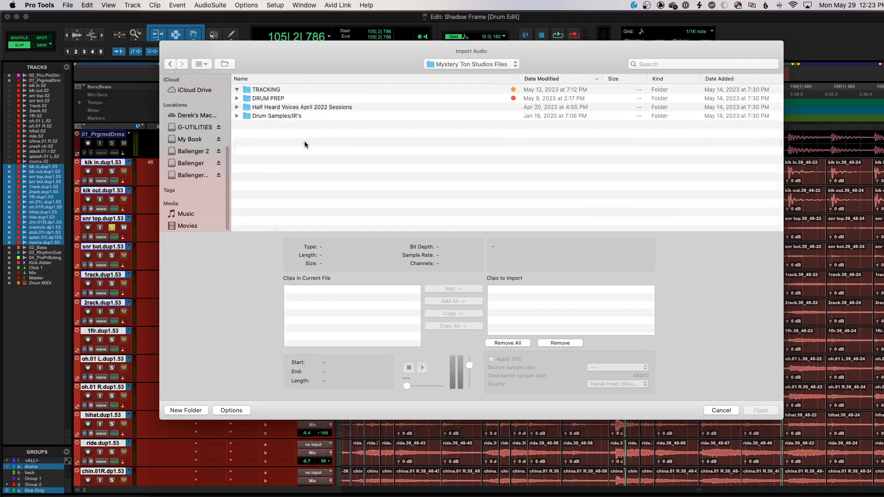
# Collapse the unneeded song folders and expand SAMPLES inside Shadow Frame [Drum Tracking Session]
pyautogui.scroll(-1, 287, 152)
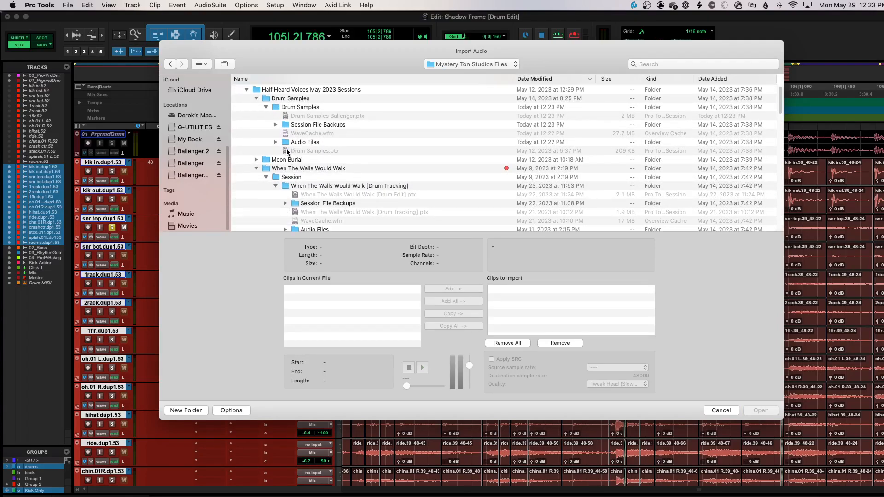
pyautogui.scroll(-3, 287, 152)
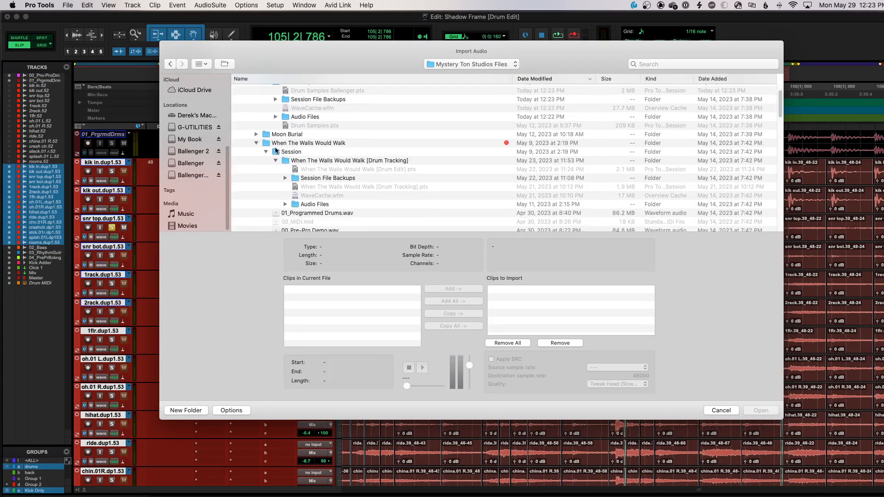
pyautogui.click(256, 143)
pyautogui.click(256, 152)
pyautogui.click(256, 151)
pyautogui.click(256, 160)
pyautogui.scroll(-5, 276, 159)
pyautogui.click(285, 150)
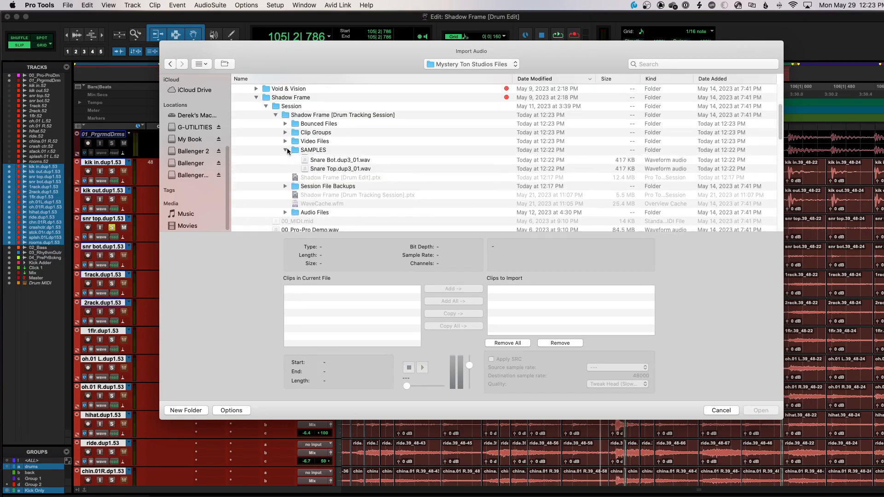
# Convert and import the four WAV files from SAMPLES into Audio Files, placing them on new tracks at Session Start
pyautogui.click(337, 159)
pyautogui.keyDown('shift'); pyautogui.click(349, 186); pyautogui.keyUp('shift')
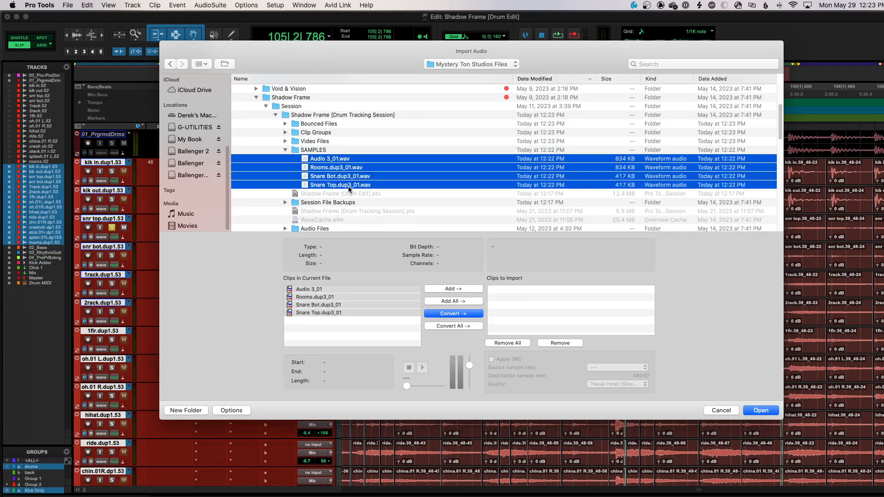
pyautogui.click(458, 314)
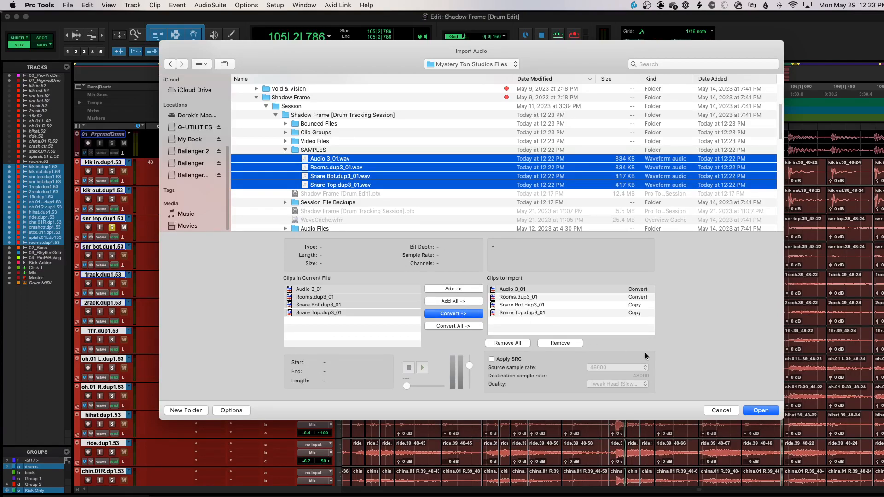
pyautogui.click(769, 411)
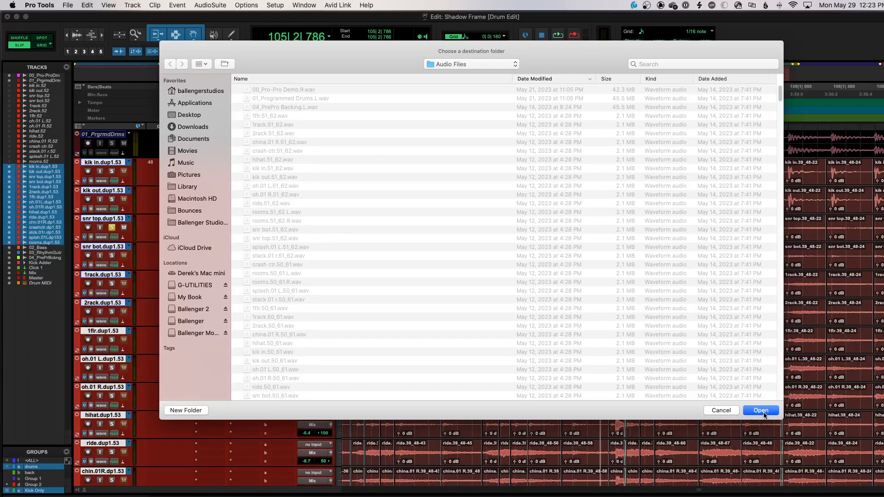
pyautogui.click(761, 410)
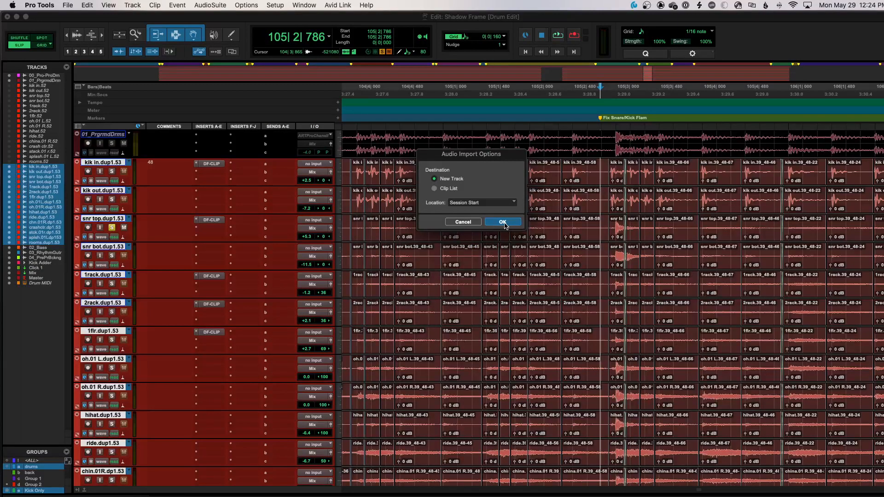
pyautogui.click(503, 223)
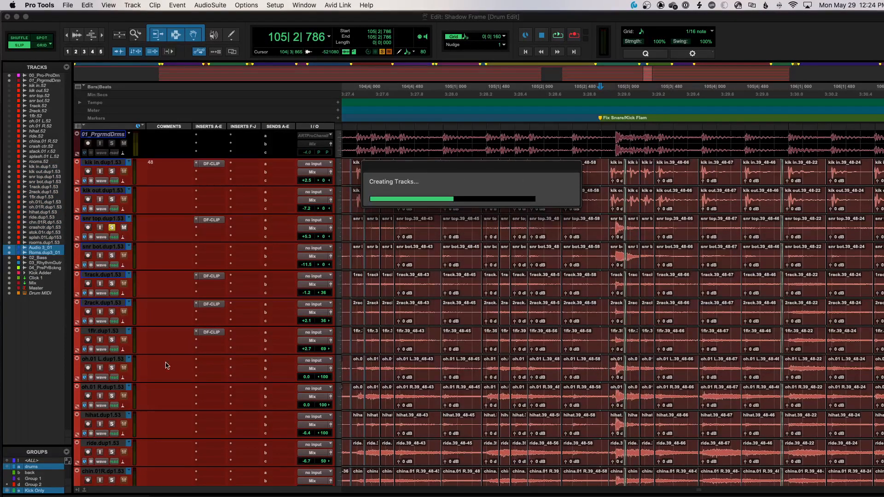
# Rename the imported Audio 3_01 track at the session start to Snare Replacement OH
pyautogui.scroll(-2, 153, 376)
pyautogui.hscroll(-10, 443, 373)
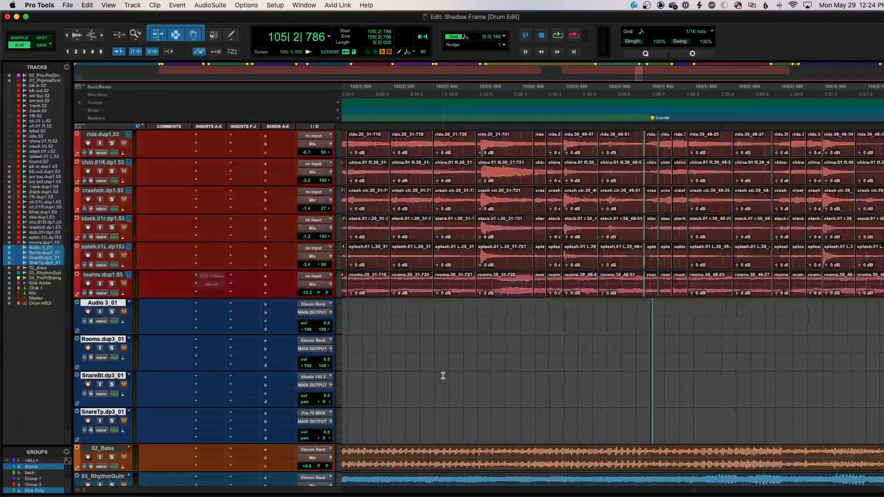
pyautogui.hscroll(-20, 443, 372)
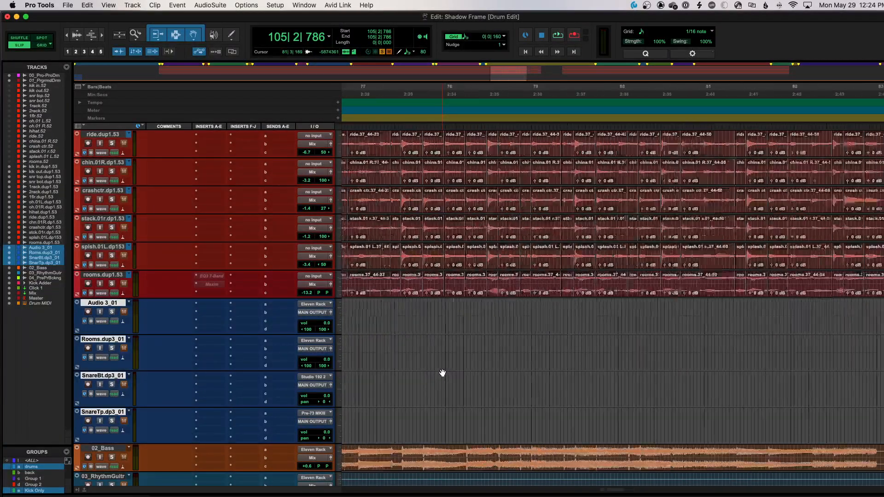
pyautogui.hscroll(-20, 442, 373)
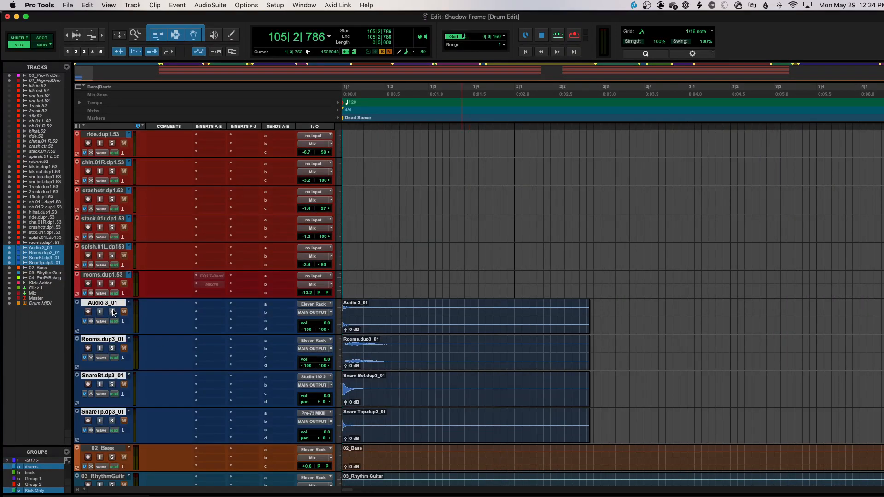
pyautogui.doubleClick(111, 303)
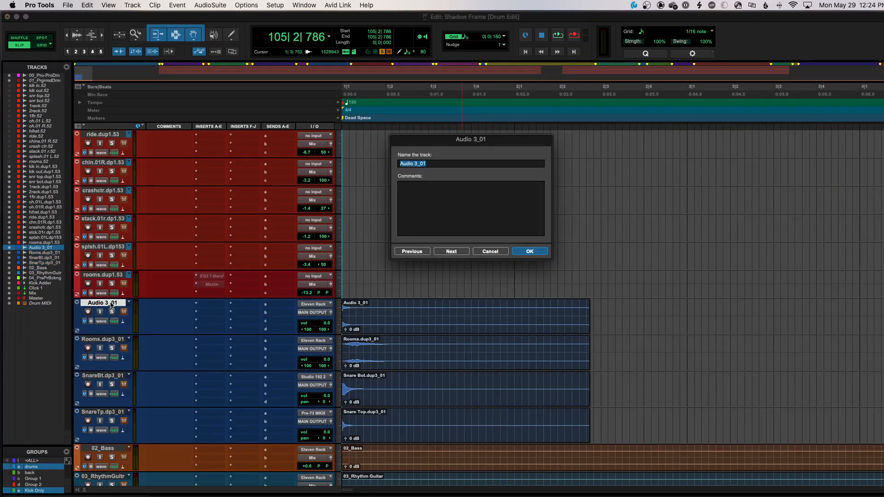
pyautogui.write('Snare')
pyautogui.press('Return')
# Rename the Rooms.dup3_01 track to Snare Replacement Room
pyautogui.click(113, 342)
pyautogui.hotkey('shift', 's')
pyautogui.press('n')
pyautogui.press('r')
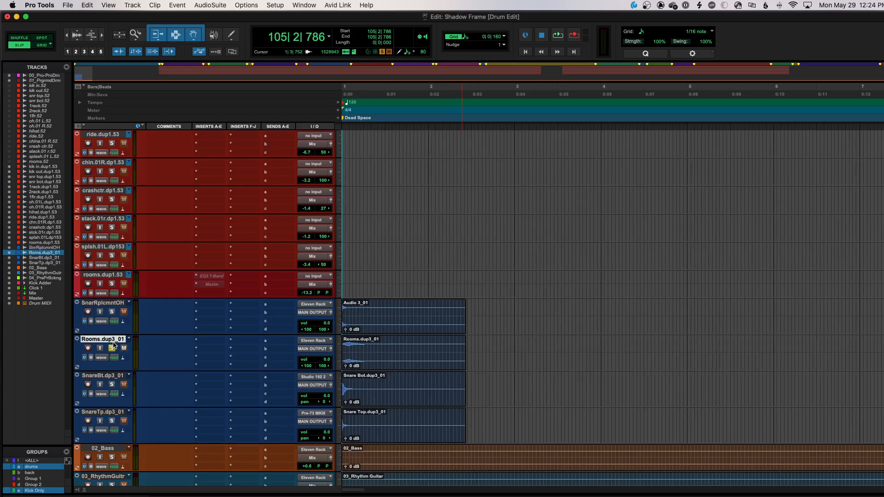
pyautogui.press('e')
pyautogui.press('space')
pyautogui.doubleClick(112, 341)
pyautogui.write('Snare Replacement Room')
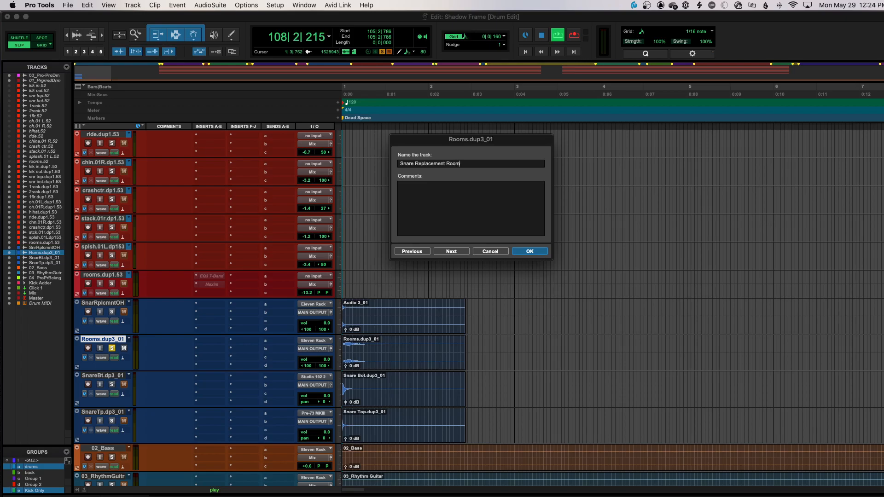
pyautogui.press('Return')
# Rename the imported snare tracks Snare Replacement Bottom and Snare Replacement Top, then unsolo the room replacement track and stop playback
pyautogui.doubleClick(101, 376)
pyautogui.write('Sna')
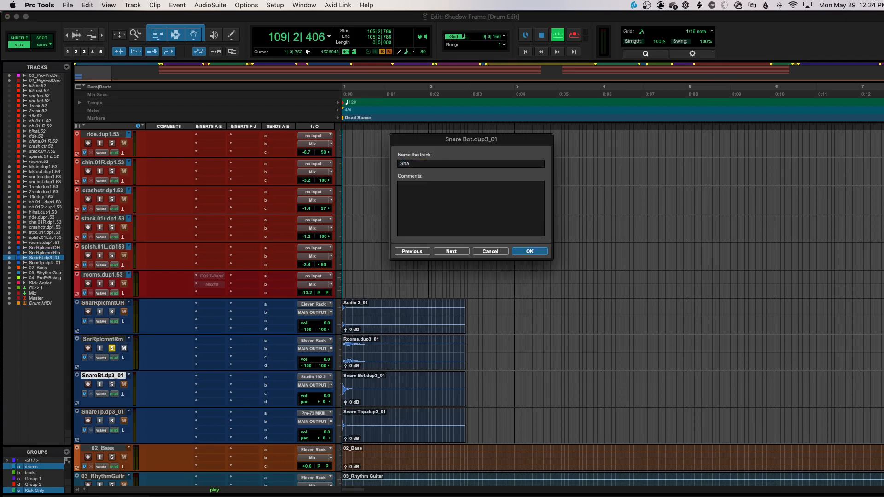
pyautogui.write('re Replaceme')
pyautogui.press('Return')
pyautogui.doubleClick(102, 412)
pyautogui.write('Snare')
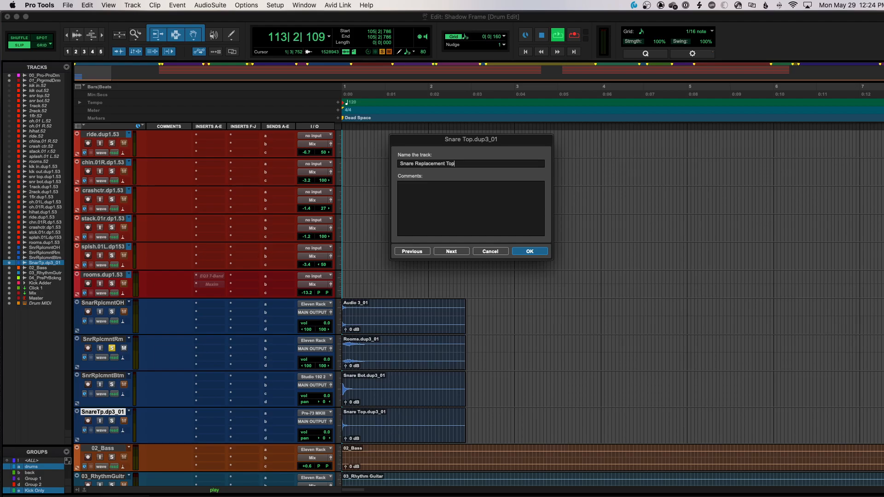
pyautogui.write(' Replacement Top')
pyautogui.press('Return')
pyautogui.click(112, 348)
pyautogui.press('space')
# Group the four snare replacement tracks and colour them yellow-green
pyautogui.keyDown('shift'); pyautogui.click(110, 308); pyautogui.keyUp('shift')
pyautogui.press('super+g')
pyautogui.press('Return')
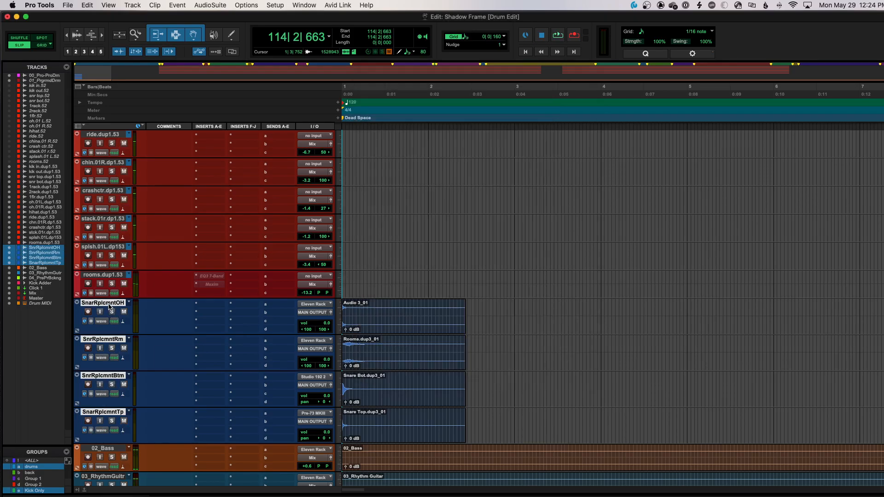
pyautogui.doubleClick(78, 349)
pyautogui.moveTo(168, 82); pyautogui.dragTo(193, 78)
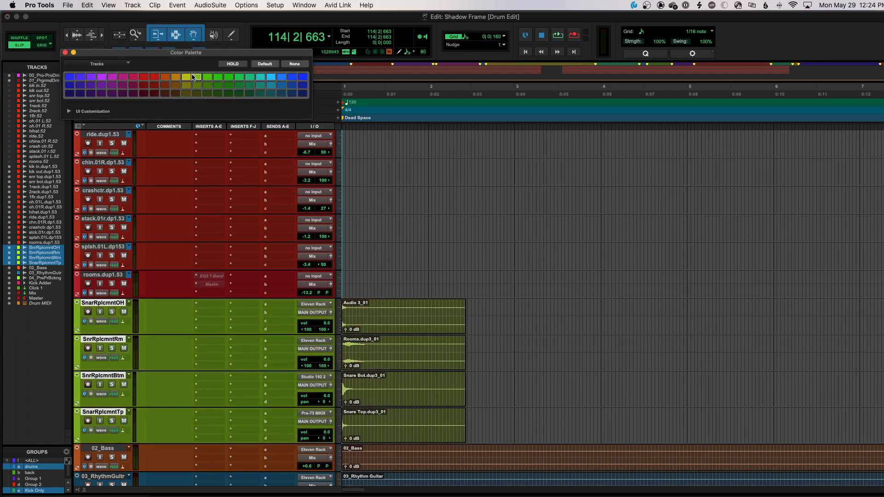
pyautogui.click(73, 53)
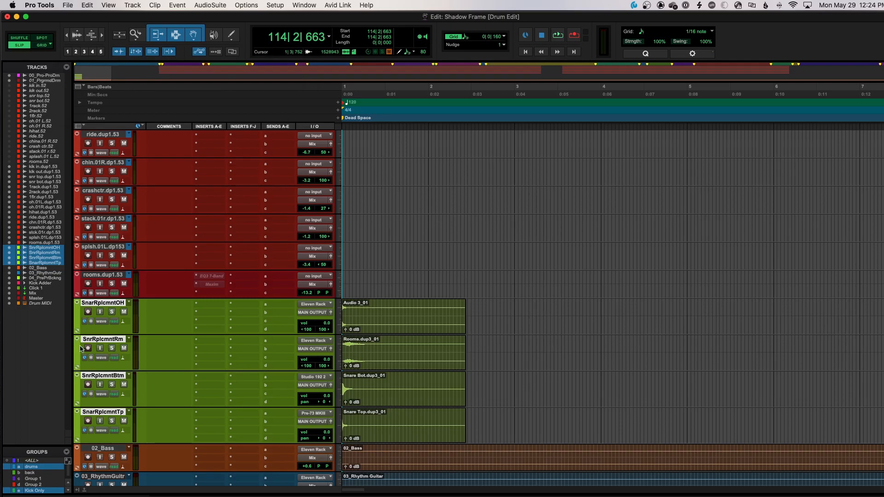
# Move the four snare replacement clips from the session start to just before the Fix Snare/Kick Flam marker, around 105|2
pyautogui.press('r')
pyautogui.scroll(-1, 141, 323)
pyautogui.press('r')
pyautogui.press('r')
pyautogui.press('r')
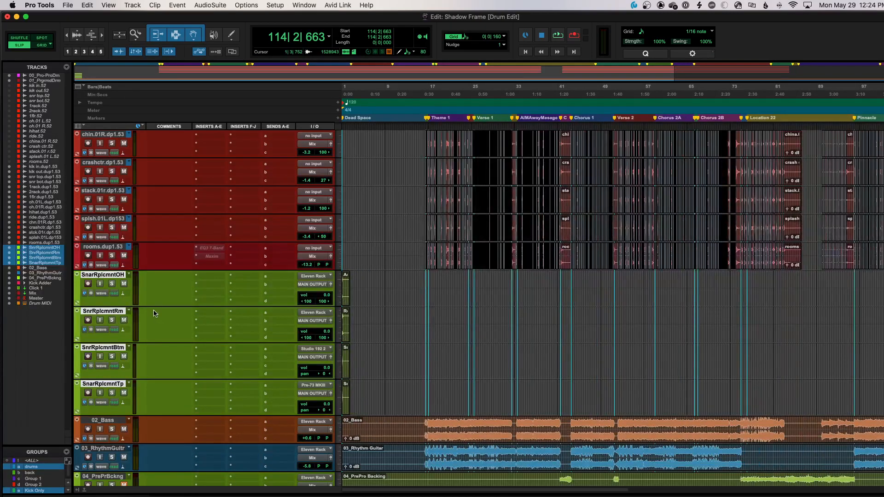
pyautogui.moveTo(345, 309); pyautogui.dragTo(883, 289)
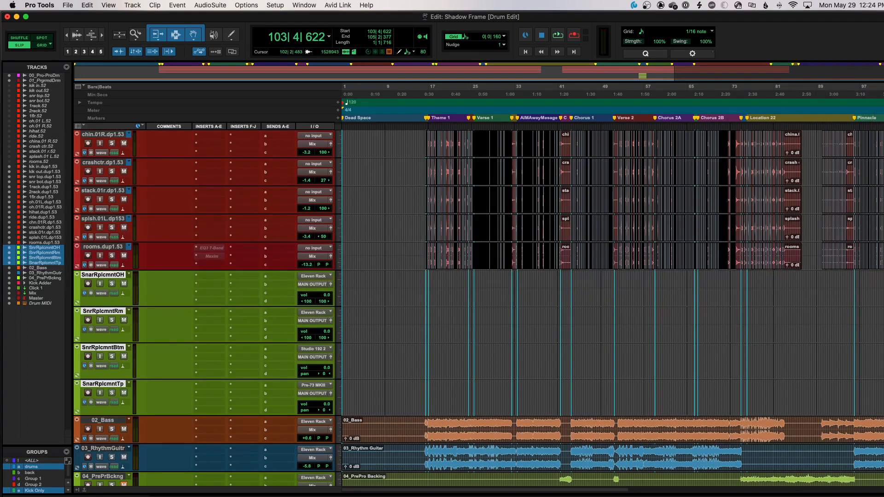
pyautogui.hscroll(5, 825, 290)
pyautogui.click(734, 279)
pyautogui.press('Tab')
pyautogui.press('t')
pyautogui.press('t')
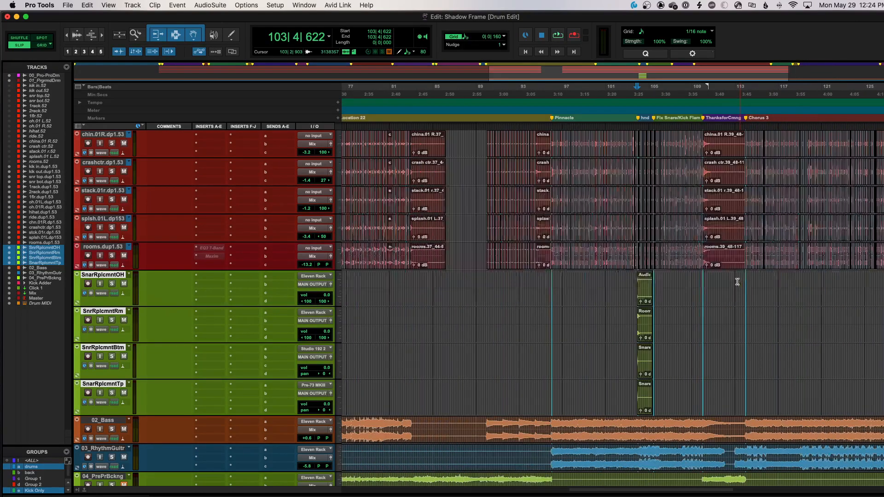
pyautogui.moveTo(658, 299)
pyautogui.mouseDown()
pyautogui.moveTo(798, 295)
pyautogui.moveTo(672, 294)
pyautogui.mouseUp()
# Play back the section around the placed snare replacement clips
pyautogui.click(656, 283)
pyautogui.press('Tab')
pyautogui.press('space')
pyautogui.press('t')
pyautogui.press('t')
pyautogui.press('t')
pyautogui.press('space')
# Route the outputs of the four snare replacement tracks to Mix
pyautogui.click(314, 284)
pyautogui.write('mix')
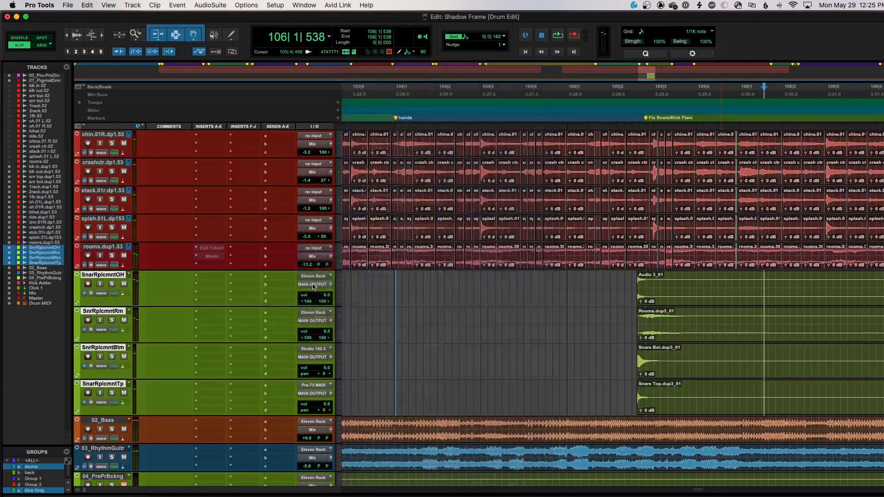
pyautogui.press('Return')
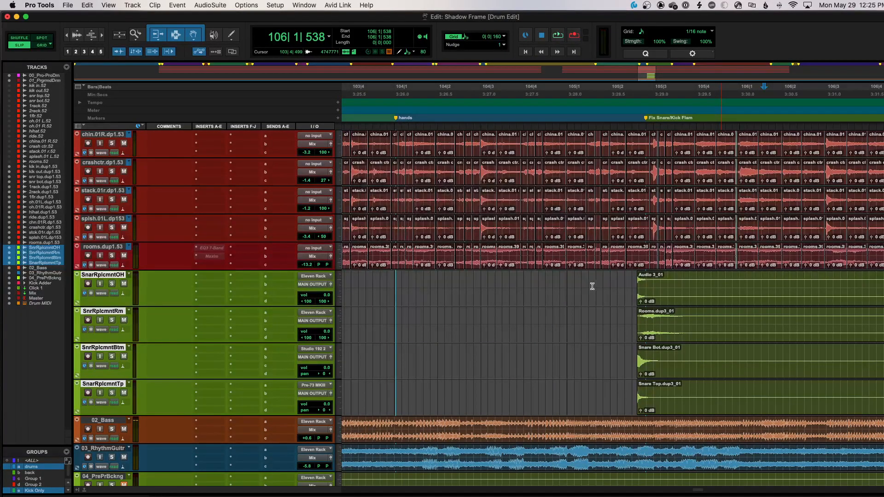
# Solo the four snare replacement tracks, audition their clips, and clear the solos
pyautogui.click(603, 278)
pyautogui.click(112, 284)
pyautogui.press('space')
pyautogui.press('space')
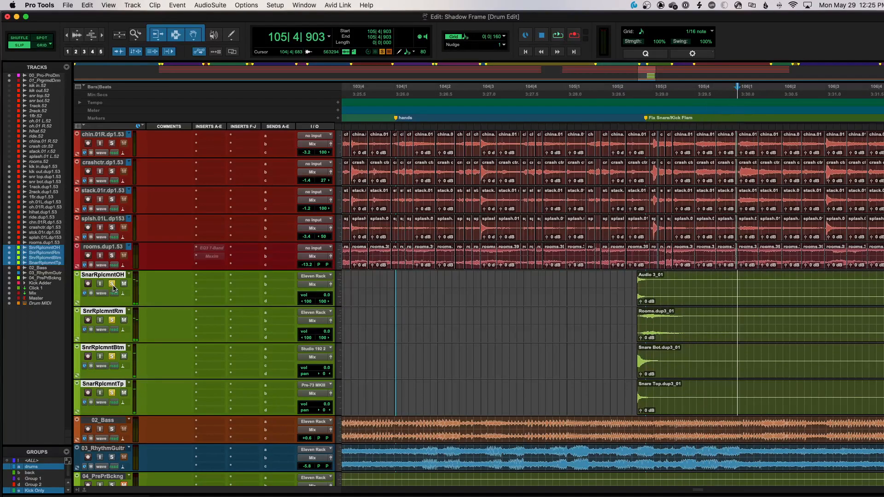
pyautogui.click(112, 284)
# Disable Group 3 and set the SnrRplcmntRm track volume to -13.2 dB to match the rooms track
pyautogui.scroll(-1, 37, 481)
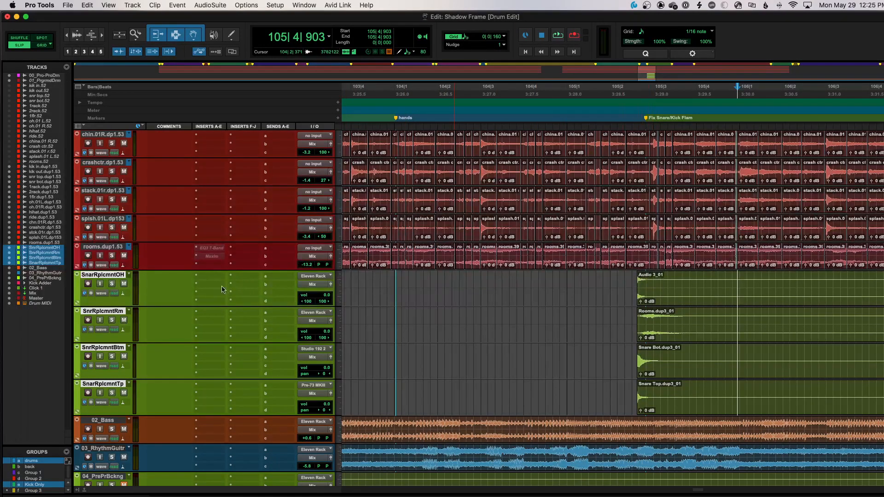
pyautogui.click(105, 247)
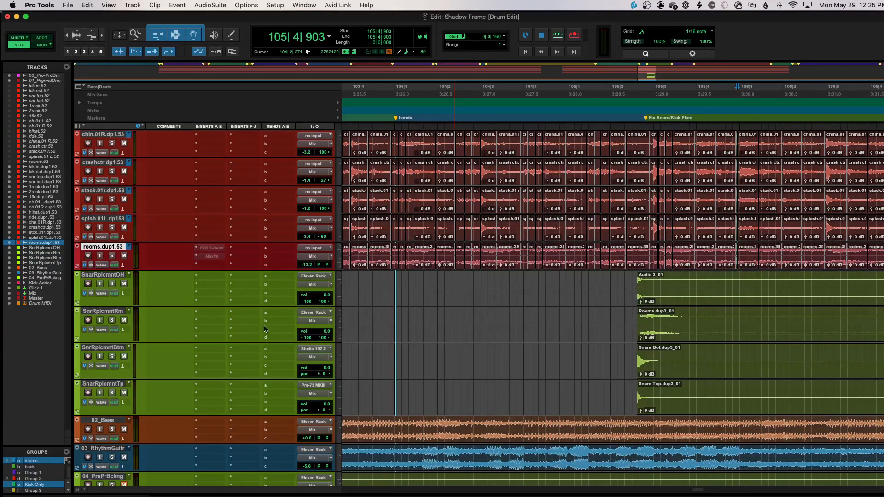
pyautogui.click(326, 331)
pyautogui.moveTo(326, 332); pyautogui.dragTo(327, 338)
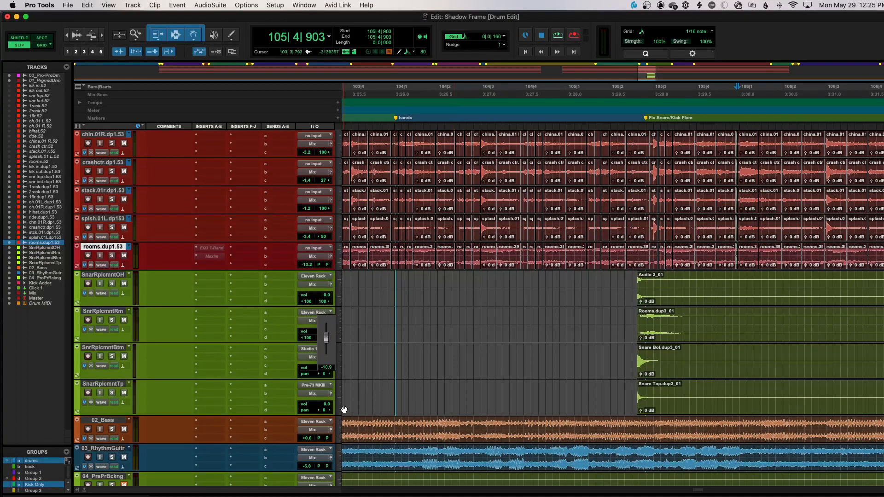
pyautogui.moveTo(341, 422); pyautogui.dragTo(340, 424)
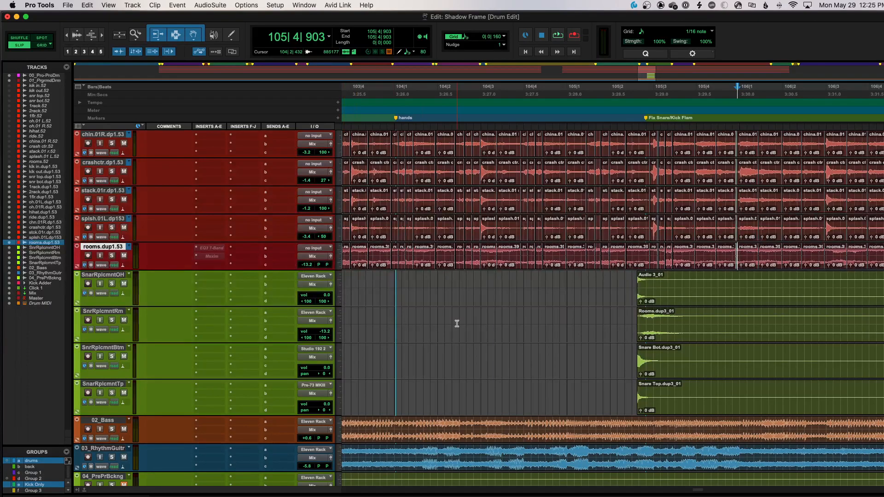
# Compare the volume and pan of the two original overhead tracks with those of SnarRplcmntOH
pyautogui.scroll(5, 456, 323)
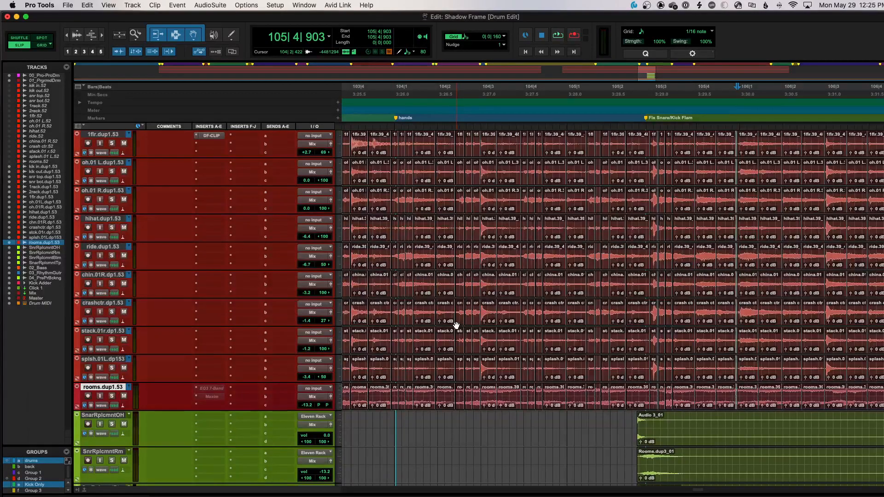
pyautogui.scroll(2, 457, 326)
pyautogui.click(104, 219)
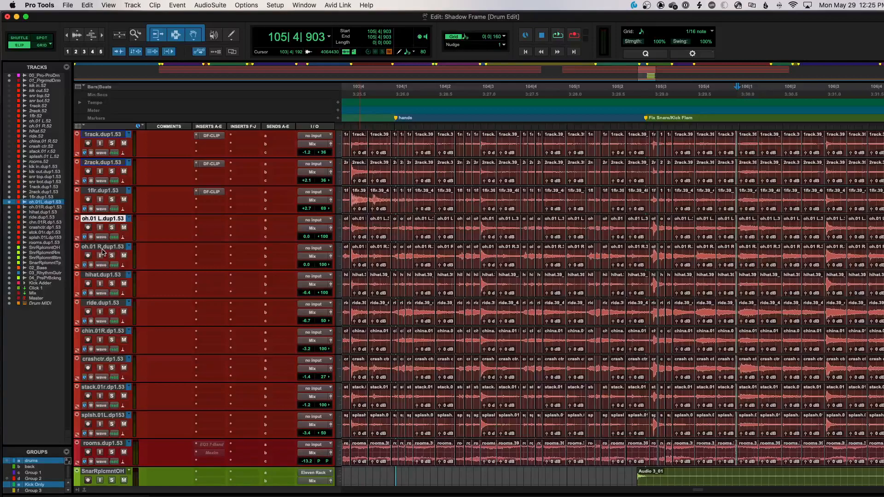
pyautogui.keyDown('shift'); pyautogui.click(103, 251); pyautogui.keyUp('shift')
pyautogui.scroll(-5, 217, 276)
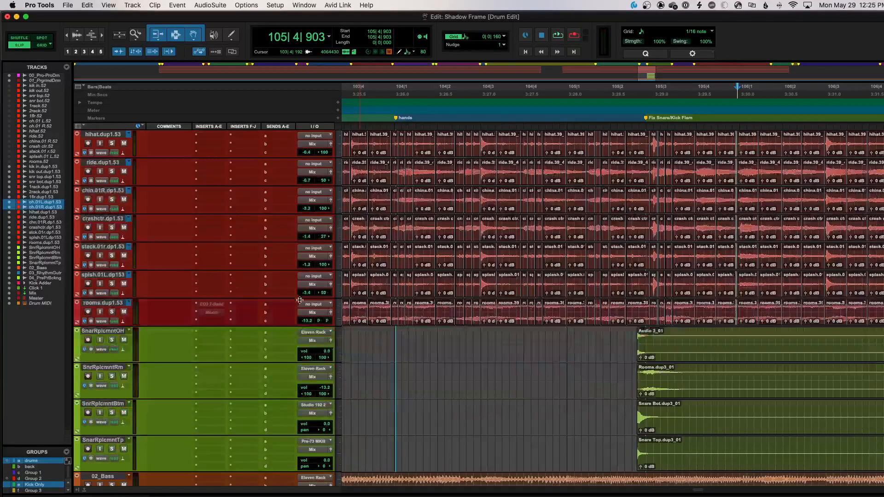
pyautogui.scroll(-1, 309, 386)
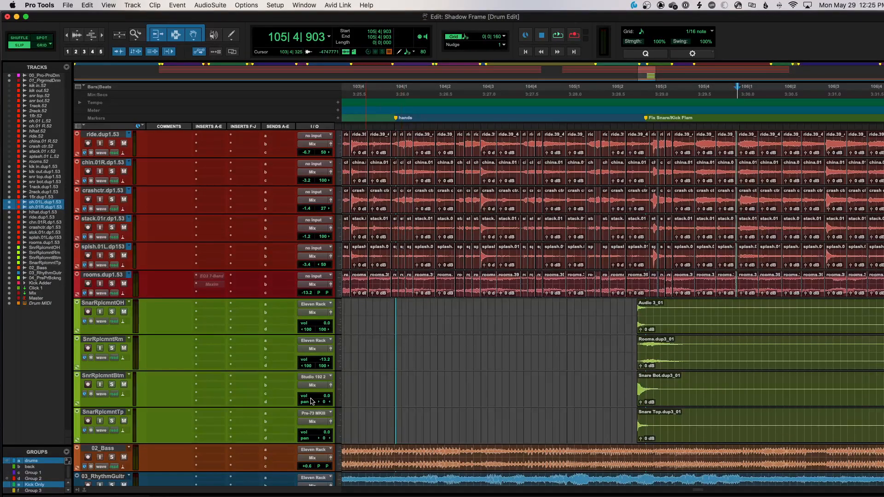
# Copy the DF-CLIP insert to SnarRplcmntTp, setting its volume to +5.3 dB and SnrRplcmntBtm's to -11.5 dB
pyautogui.scroll(11, 312, 401)
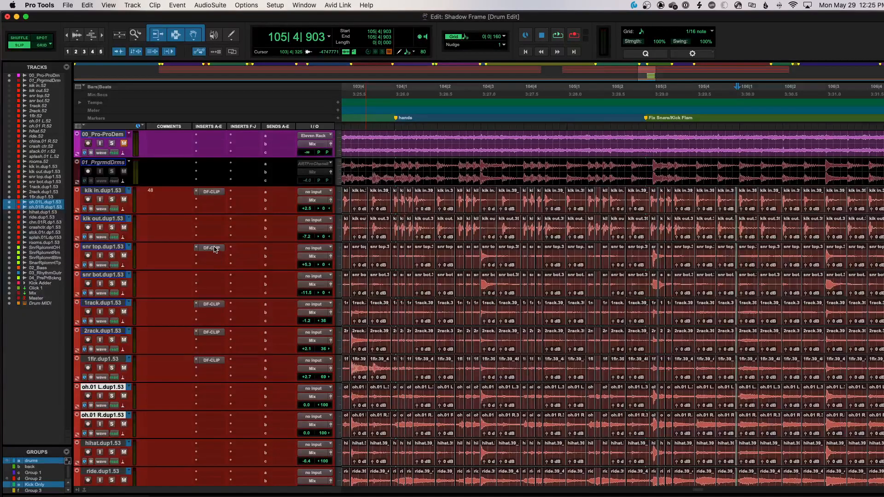
pyautogui.scroll(-5, 212, 474)
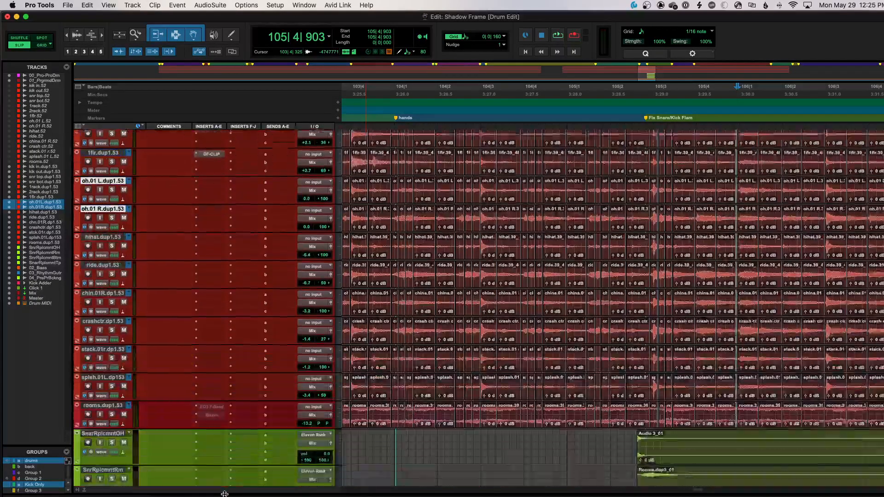
pyautogui.scroll(-4, 216, 460)
pyautogui.moveTo(207, 362); pyautogui.dragTo(209, 374)
pyautogui.moveTo(325, 394); pyautogui.dragTo(326, 386)
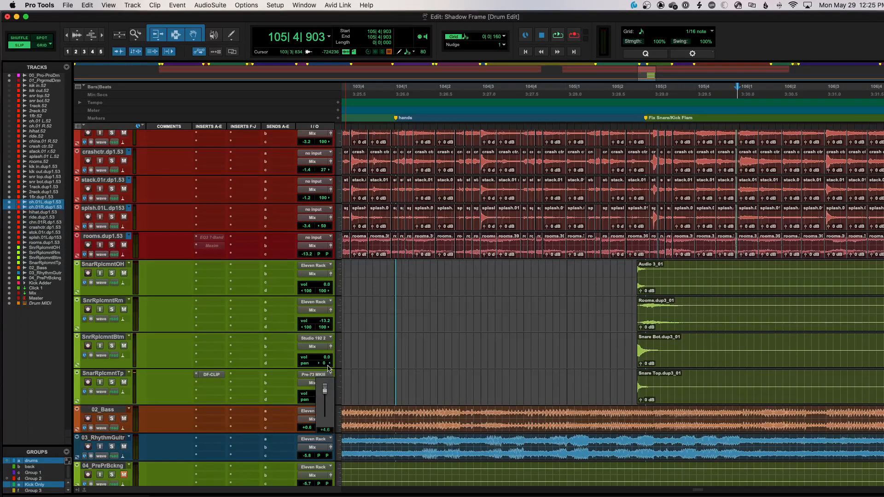
pyautogui.moveTo(328, 363); pyautogui.dragTo(343, 400)
# Re-enable Group 3, solo the four snare replacement tracks, and audition the matched samples
pyautogui.click(599, 346)
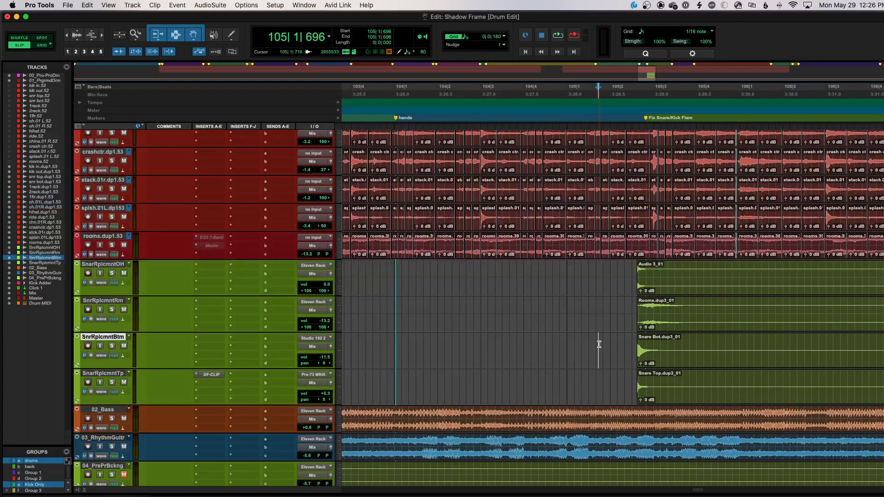
pyautogui.scroll(1, 598, 344)
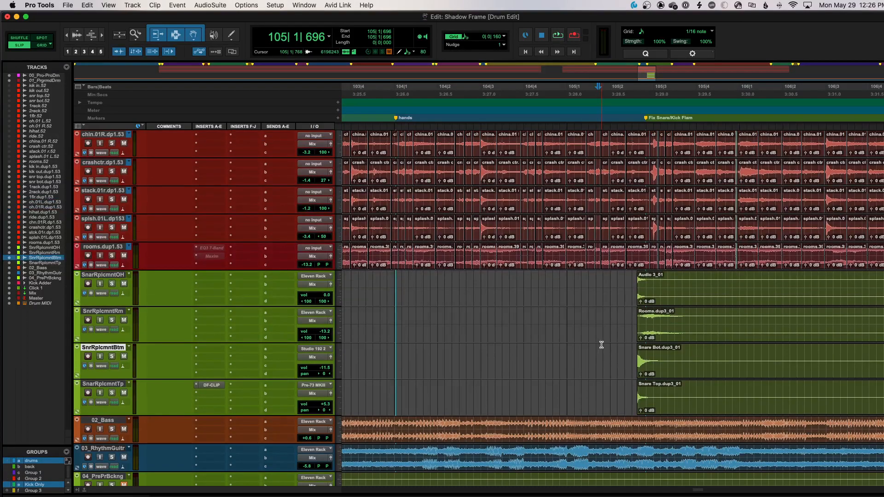
pyautogui.click(49, 489)
pyautogui.click(112, 393)
pyautogui.press('space')
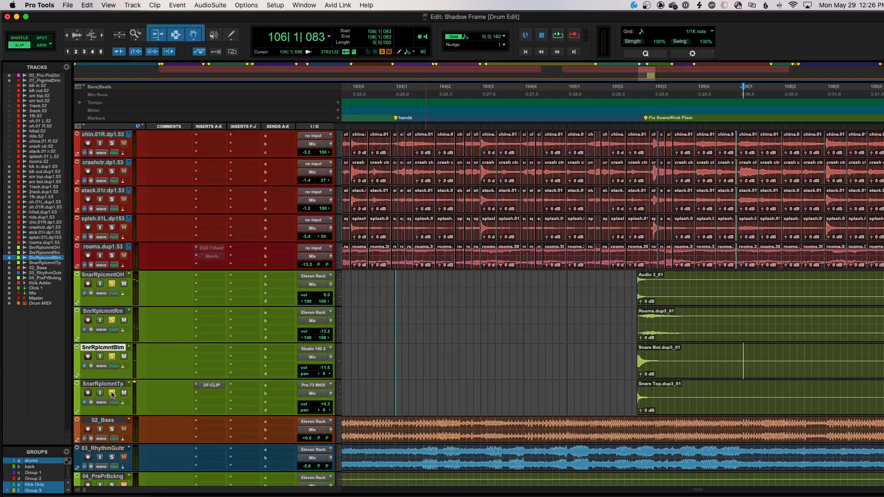
# Examine the original drum tracks around the Fix Snare/Kick Flam marker and the neighbouring song sections
pyautogui.scroll(10, 474, 258)
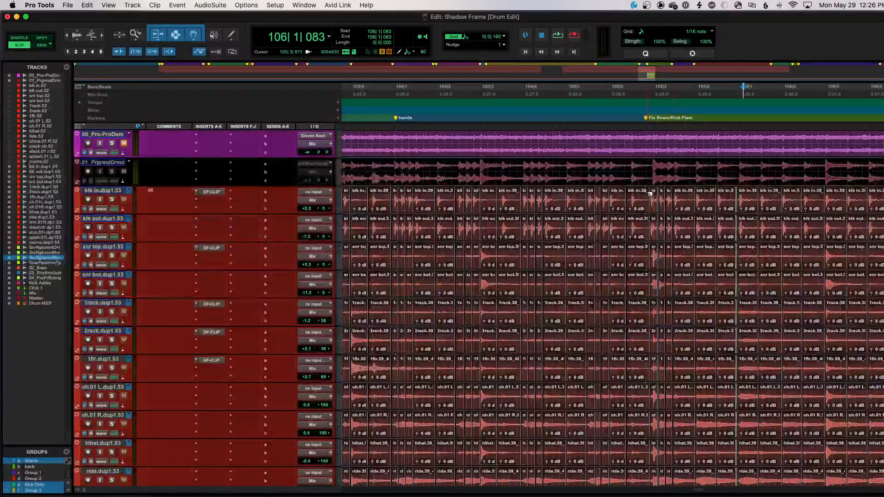
pyautogui.press('t')
pyautogui.press('t')
pyautogui.hscroll(5, 687, 309)
pyautogui.hscroll(15, 687, 309)
pyautogui.press('r')
pyautogui.hscroll(5, 687, 309)
pyautogui.press('r')
pyautogui.press('r')
pyautogui.hscroll(-4, 687, 308)
pyautogui.hscroll(3, 687, 308)
pyautogui.press('r')
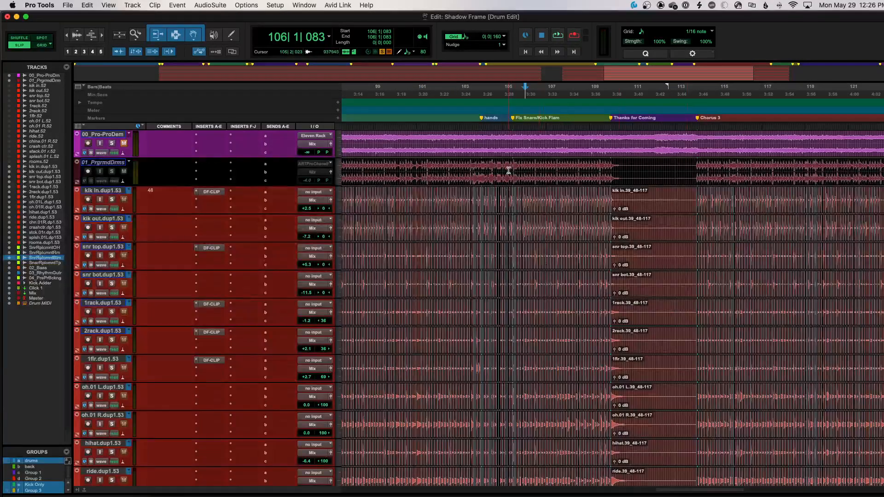
# Place the edit cursor on the 01_PrgrmdDrms track at 105|2|268, just before the Fix Snare/Kick Flam marker
pyautogui.click(509, 165)
pyautogui.press('super+bracketright')
pyautogui.press('super+bracketright')
pyautogui.press('super+bracketright')
pyautogui.press('super+bracketright')
pyautogui.press('super+bracketright')
pyautogui.press('super+bracketright')
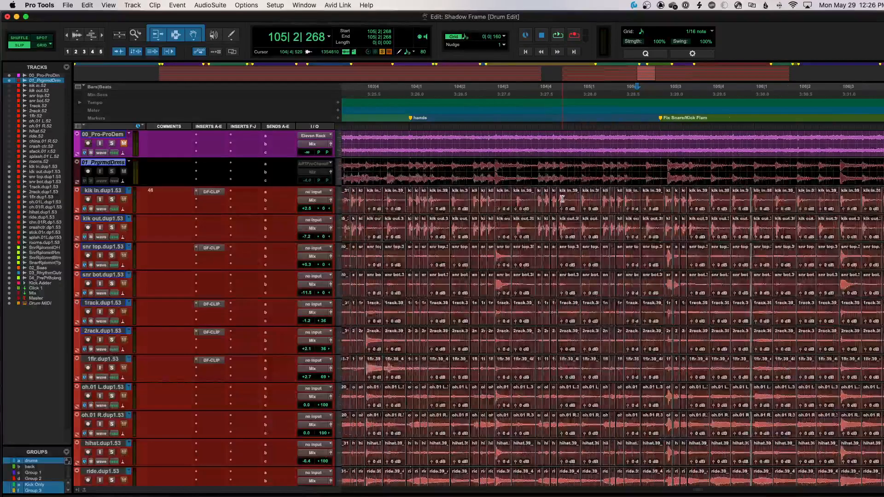
pyautogui.press('super+bracketleft')
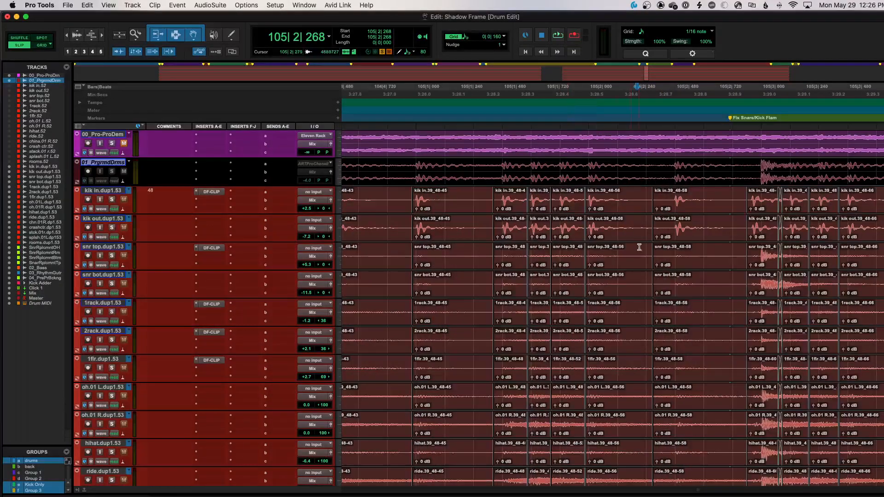
# Select the grouped drum clips around the Fix Snare/Kick Flam marker, from 105|2|880 to 105|3|925
pyautogui.click(478, 195)
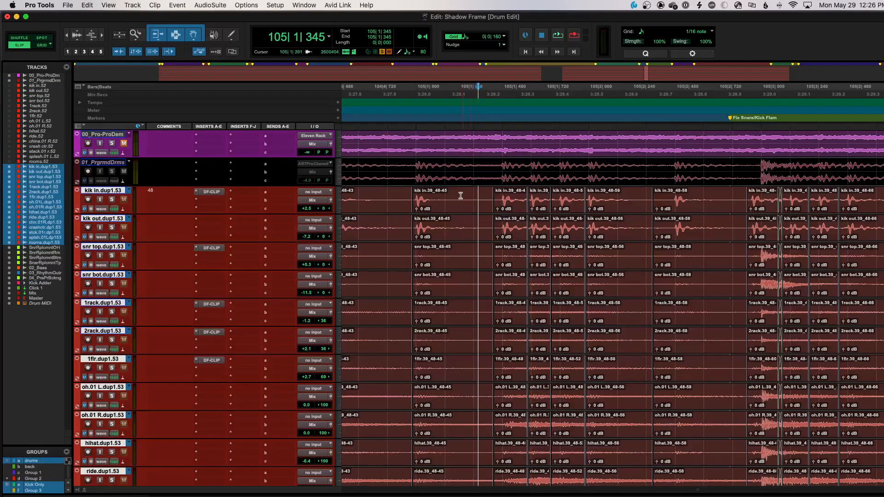
pyautogui.hscroll(3, 443, 197)
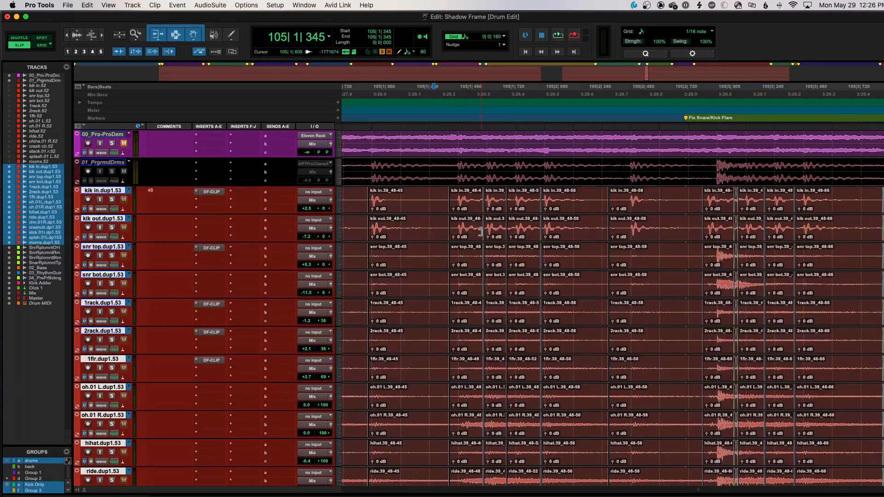
pyautogui.press('r')
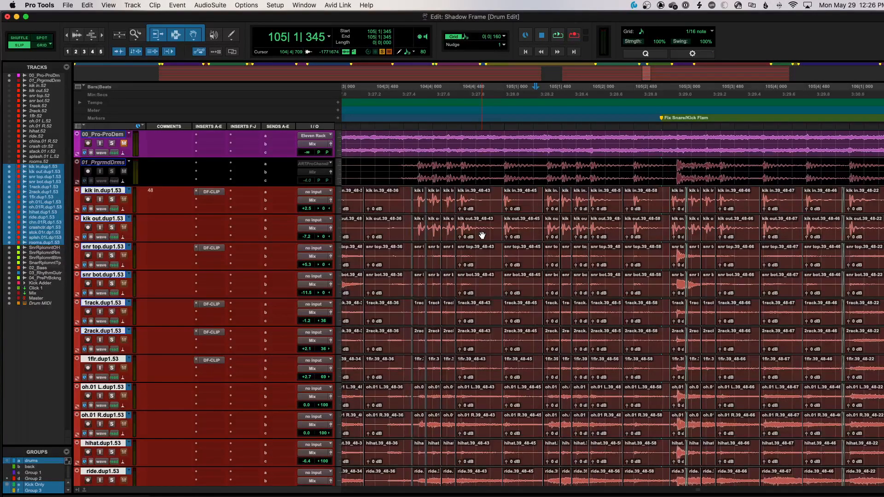
pyautogui.click(682, 213)
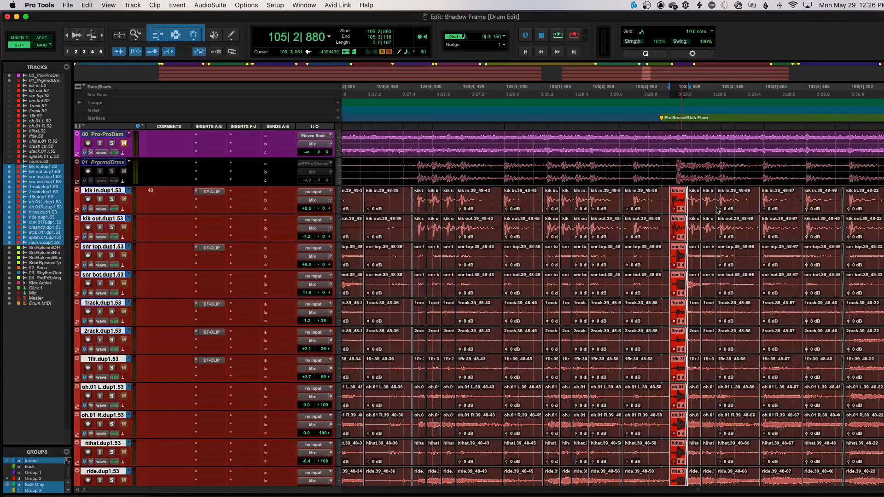
pyautogui.keyDown('shift'); pyautogui.click(726, 210); pyautogui.keyUp('shift')
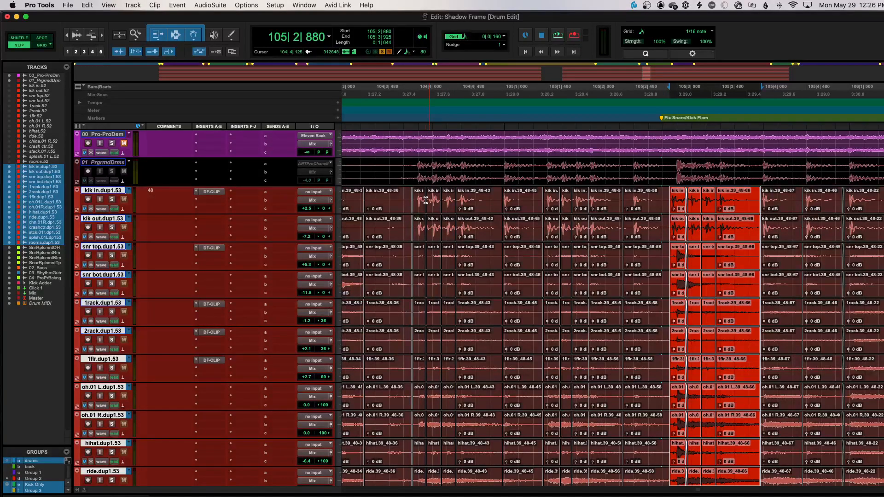
pyautogui.press('r')
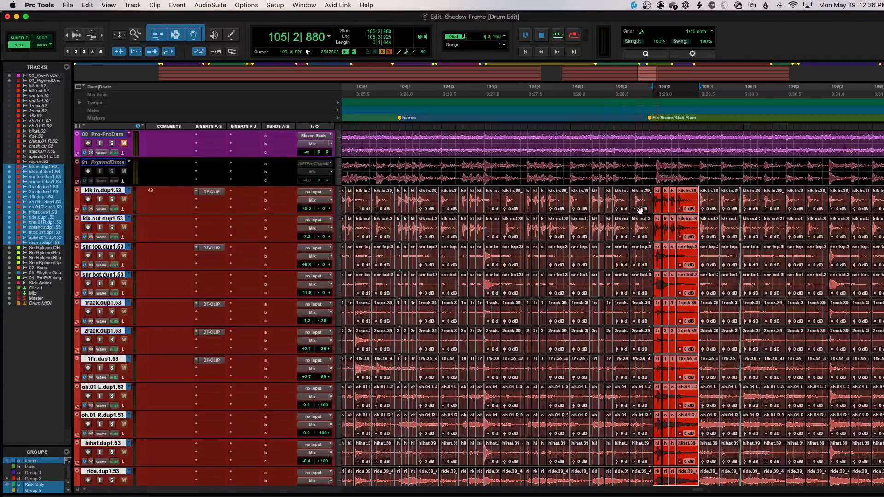
# Solo the original drum tracks and audition them from about 104|3 past the Fix Snare/Kick Flam marker
pyautogui.click(492, 193)
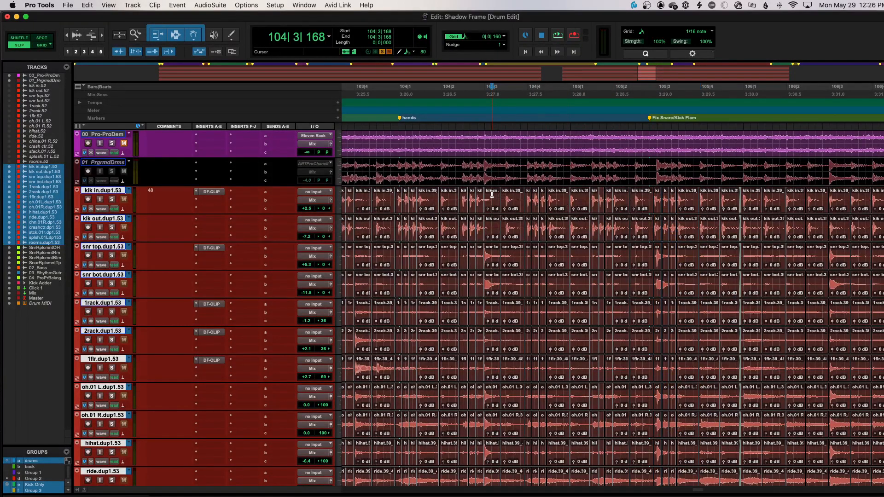
pyautogui.click(113, 199)
pyautogui.press('space')
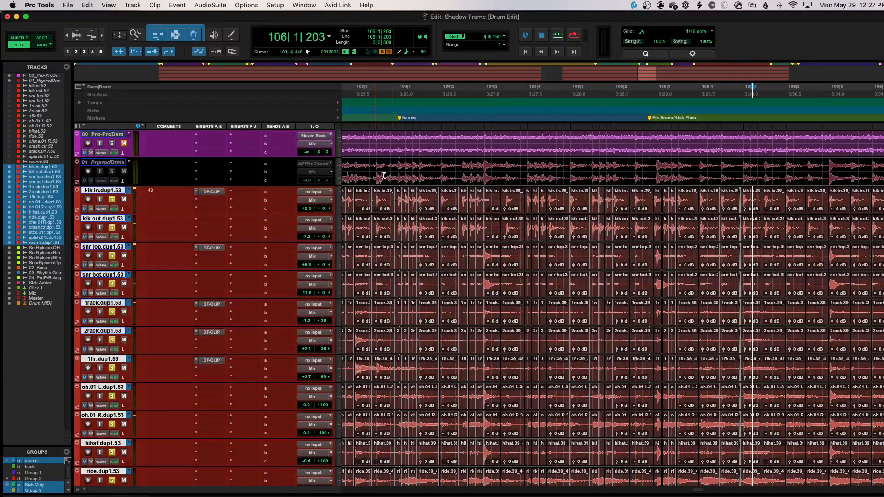
pyautogui.click(494, 194)
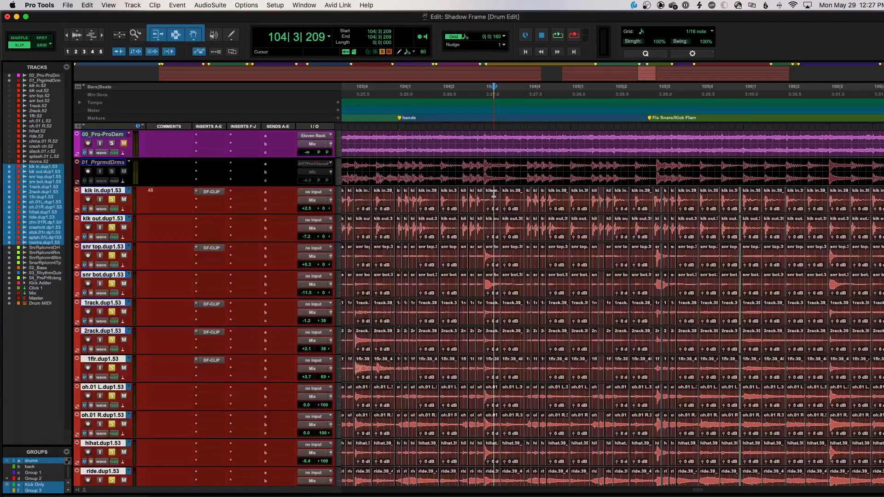
pyautogui.press('space')
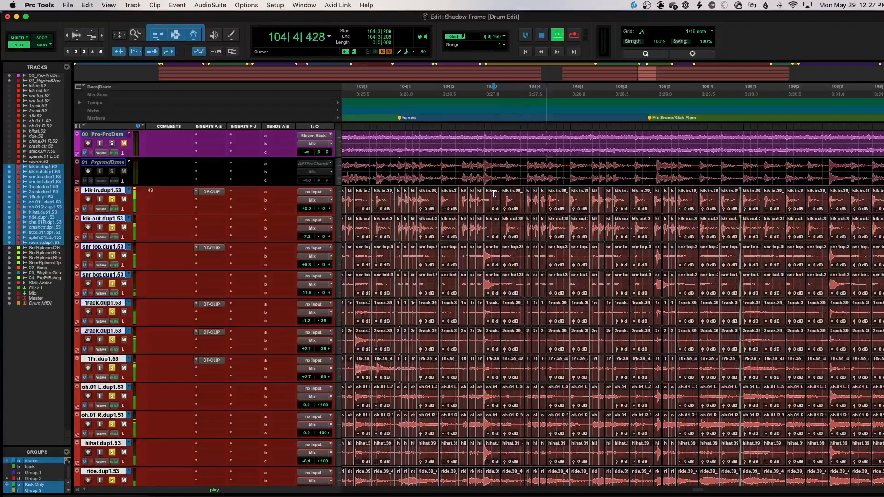
pyautogui.press('space')
pyautogui.press('t')
pyautogui.press('t')
pyautogui.press('r')
pyautogui.press('space')
pyautogui.press('space')
pyautogui.press('r')
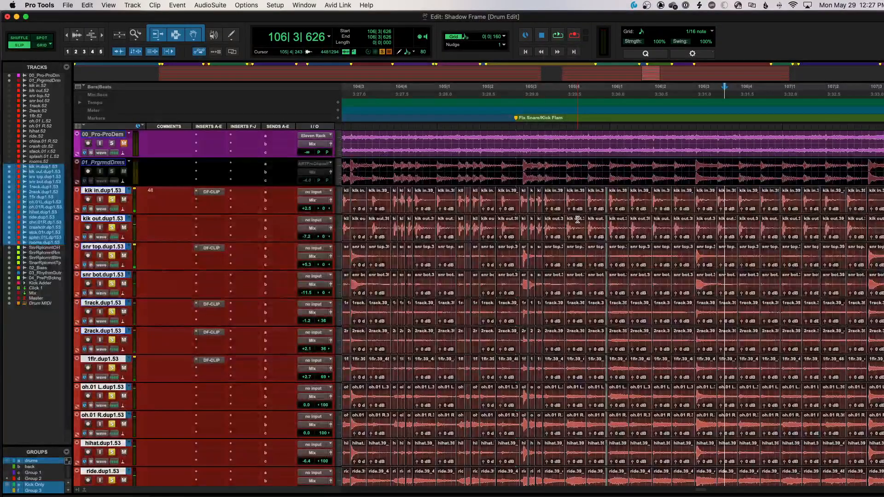
# Switch to Grid mode and select the kick pattern across all drum tracks from 104|4|000 to 105|1|000
pyautogui.hscroll(-5, 577, 220)
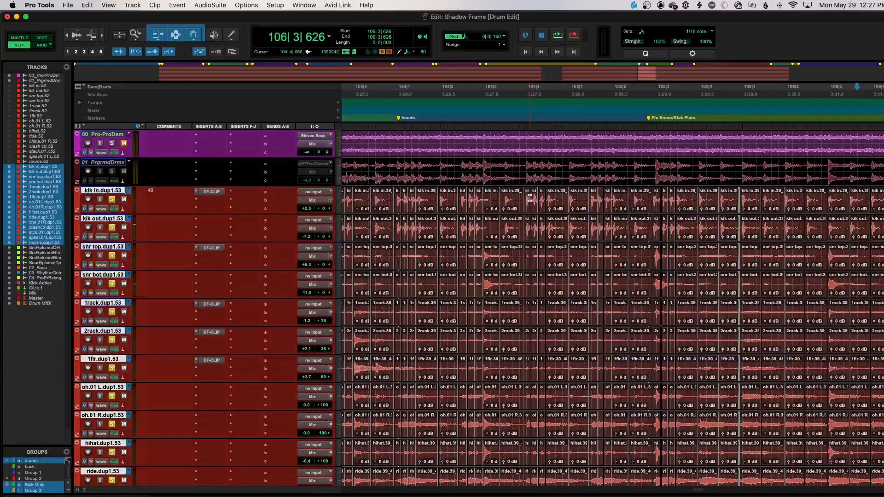
pyautogui.click(527, 193)
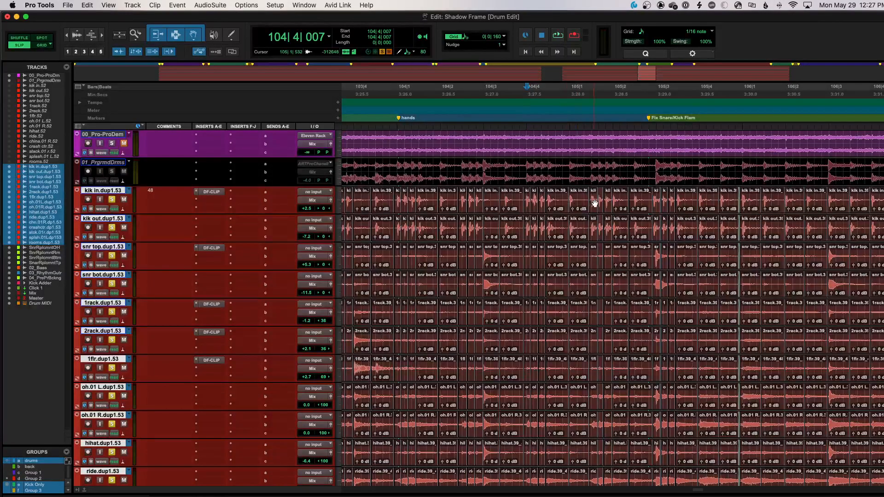
pyautogui.moveTo(591, 194); pyautogui.dragTo(627, 195)
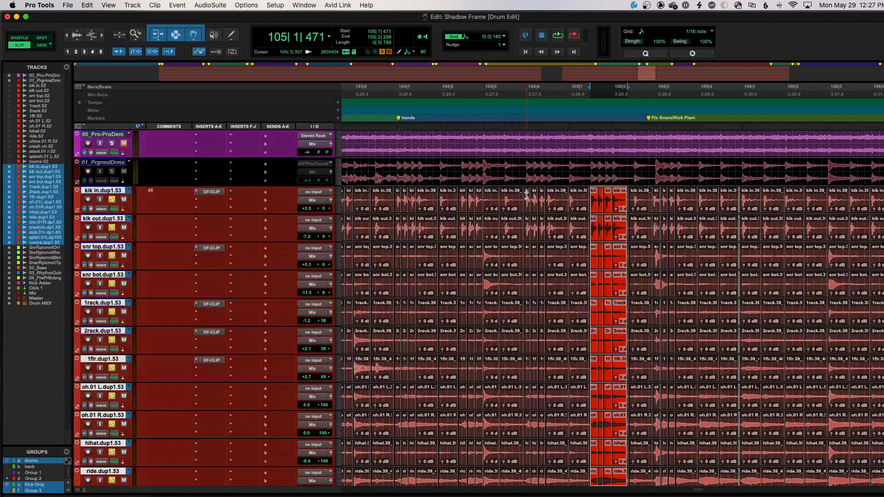
pyautogui.moveTo(527, 195); pyautogui.dragTo(569, 199)
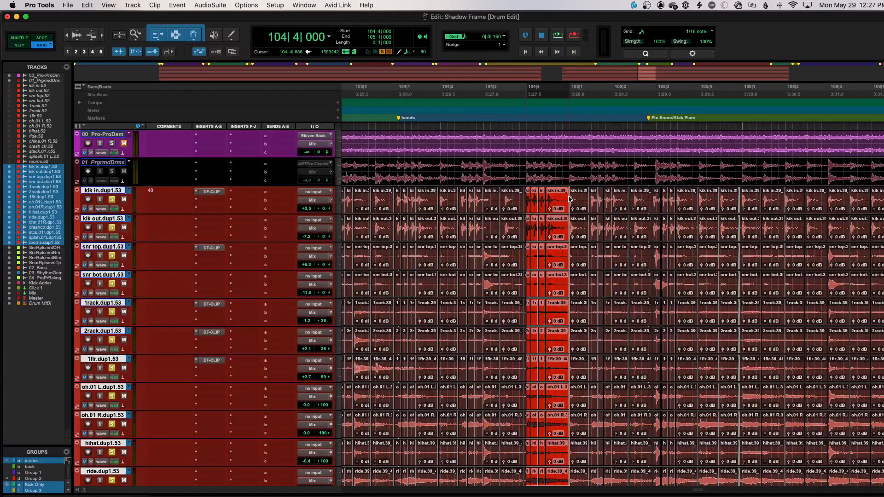
# Set the grid value to a straight 1/8 note with the triplet option turned off
pyautogui.press('super+bracketright')
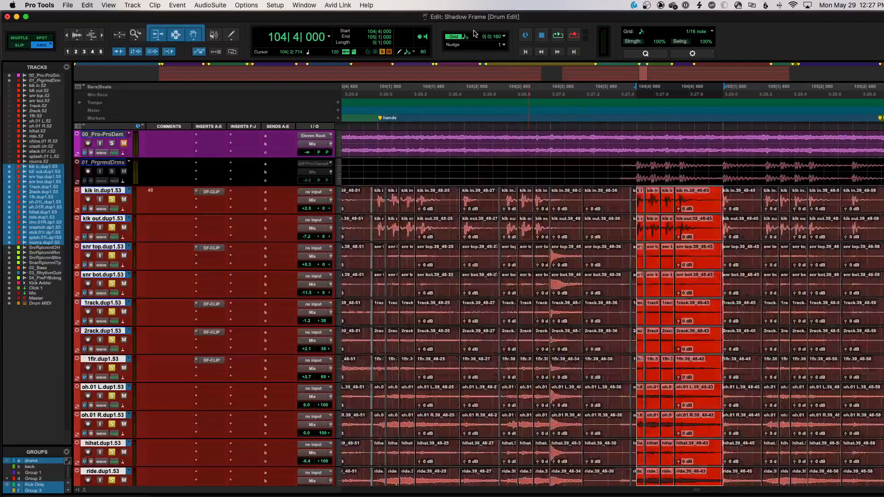
pyautogui.click(468, 39)
pyautogui.click(496, 80)
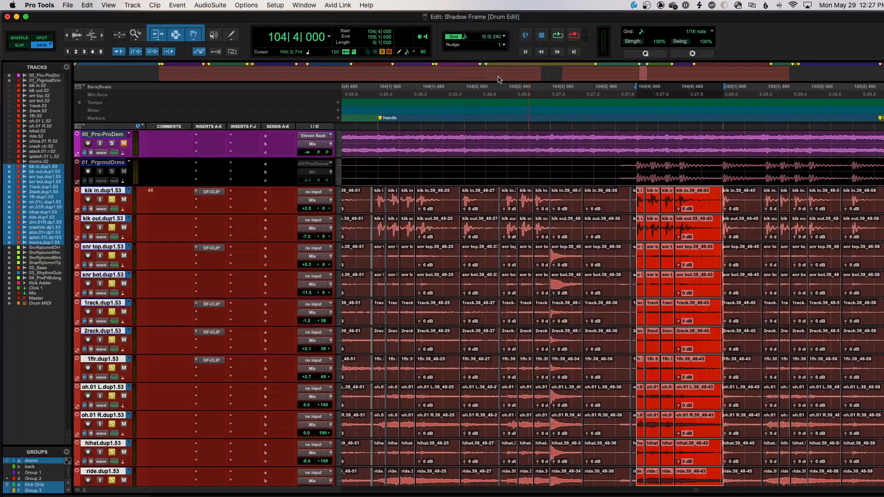
pyautogui.click(468, 39)
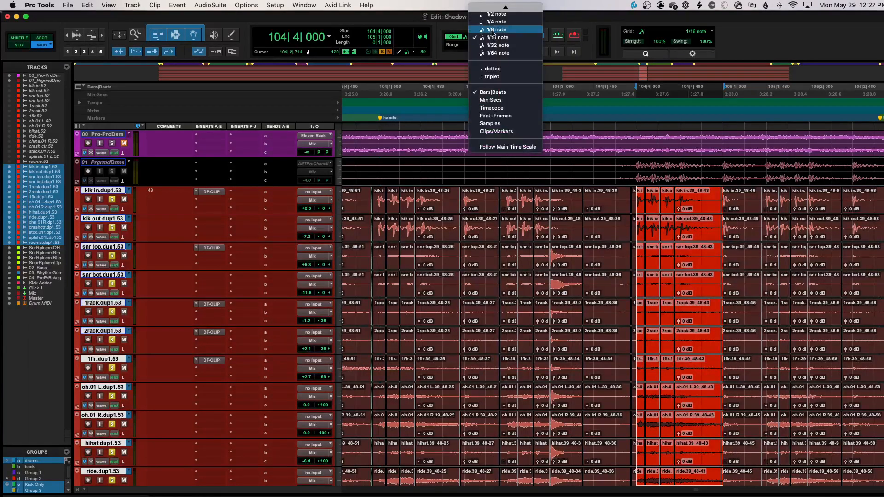
pyautogui.click(492, 30)
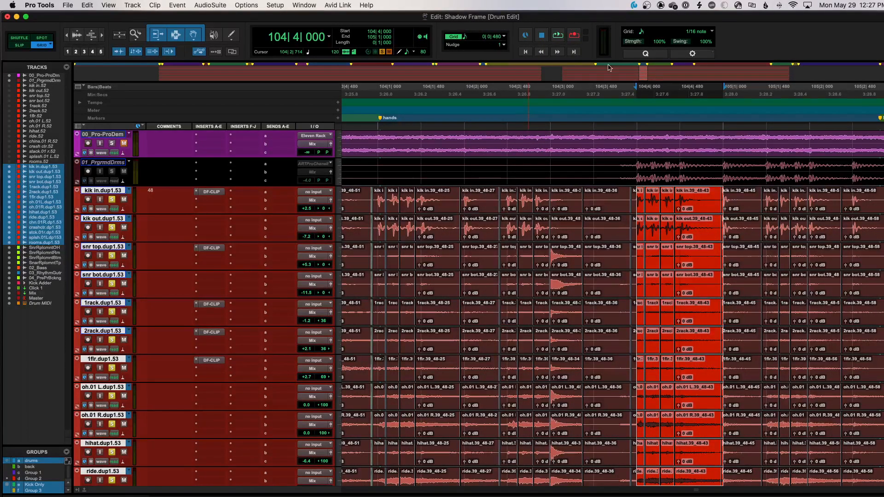
# Check the 104|4|000 to 105|1|000 drum selection on the grid and audition the passage from 104|3|480
pyautogui.click(704, 199)
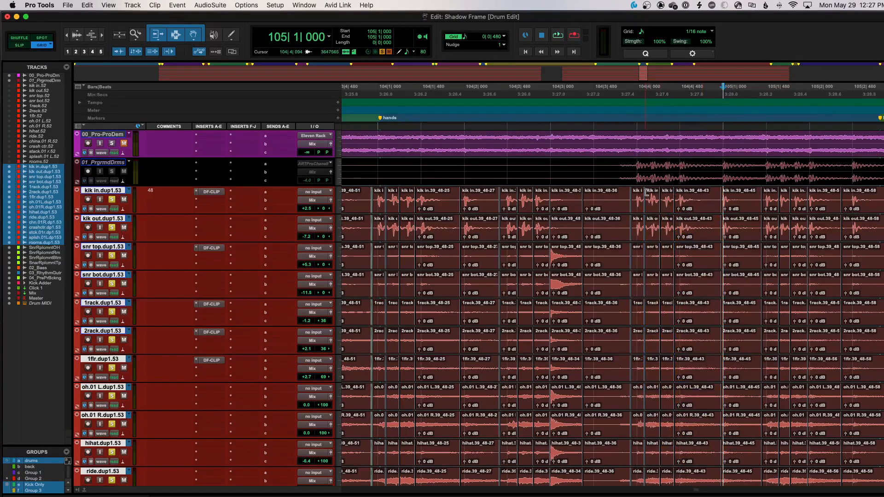
pyautogui.moveTo(639, 195); pyautogui.dragTo(716, 198)
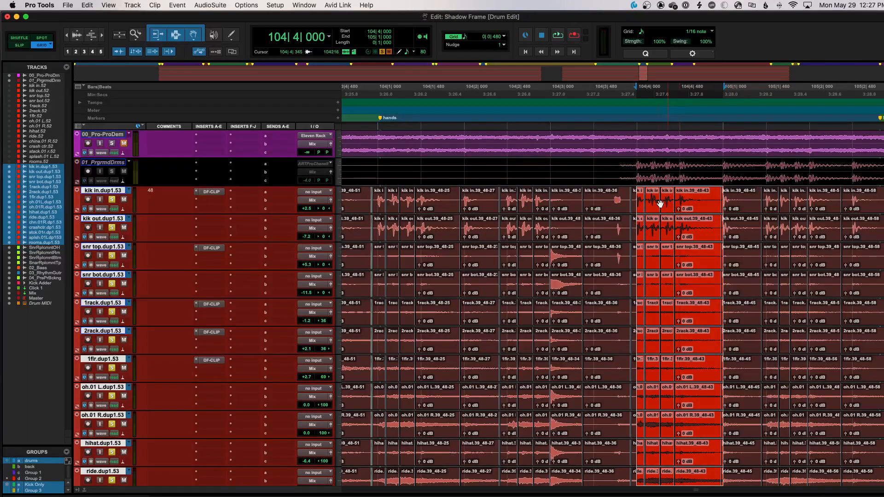
pyautogui.click(615, 198)
pyautogui.press('space')
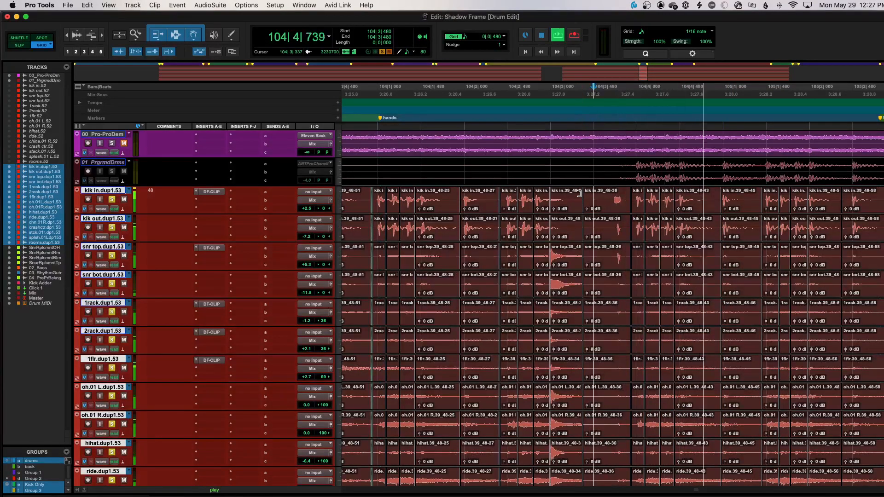
# Copy the drum beat from 104|4|000 to 105|1|000 and paste it over the flammed beat at 105|3|000
pyautogui.hscroll(2, 598, 198)
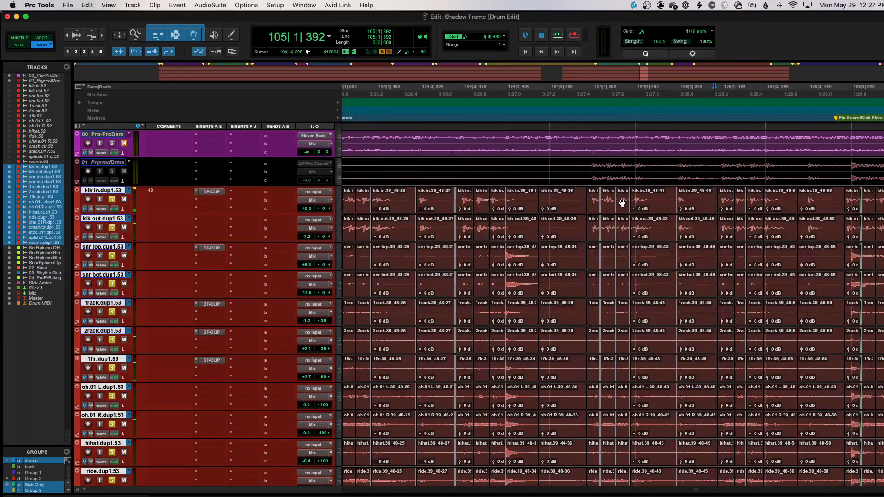
pyautogui.hscroll(6, 621, 203)
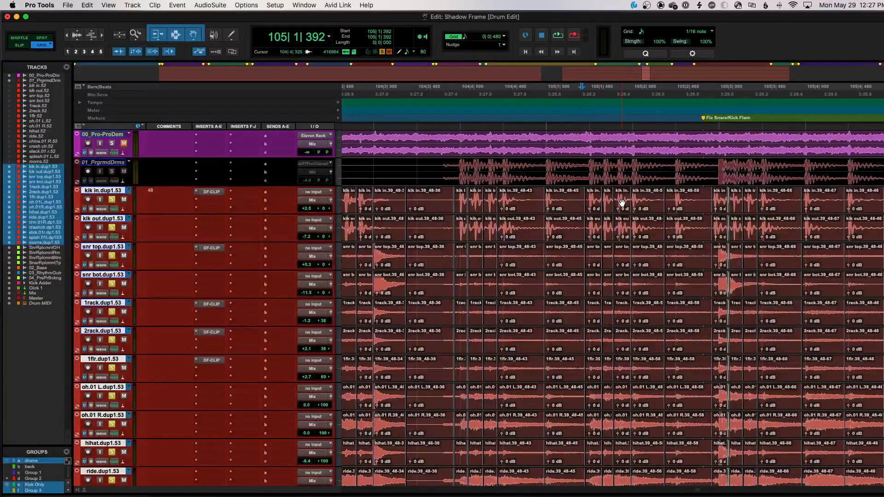
pyautogui.click(719, 196)
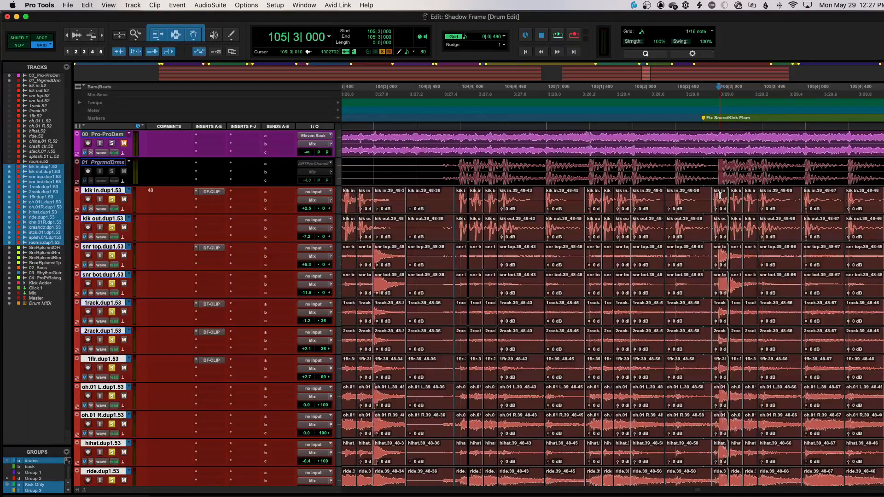
pyautogui.moveTo(732, 196); pyautogui.dragTo(791, 196)
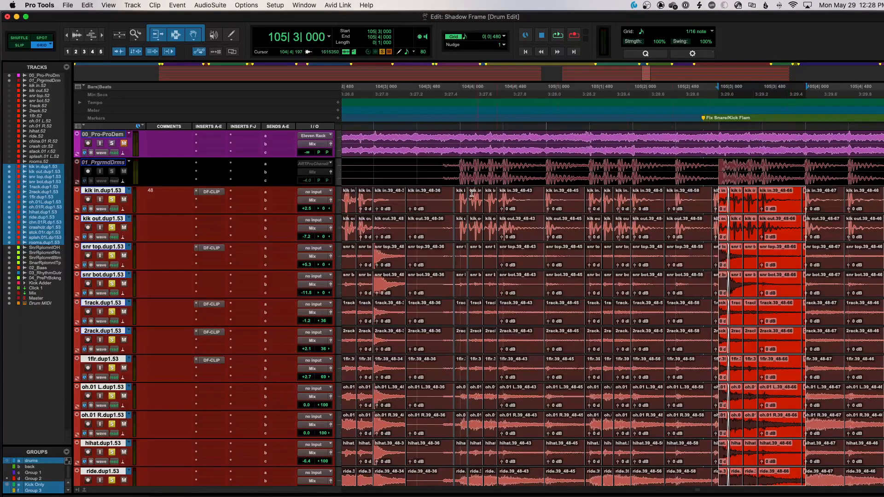
pyautogui.moveTo(464, 195); pyautogui.dragTo(537, 201)
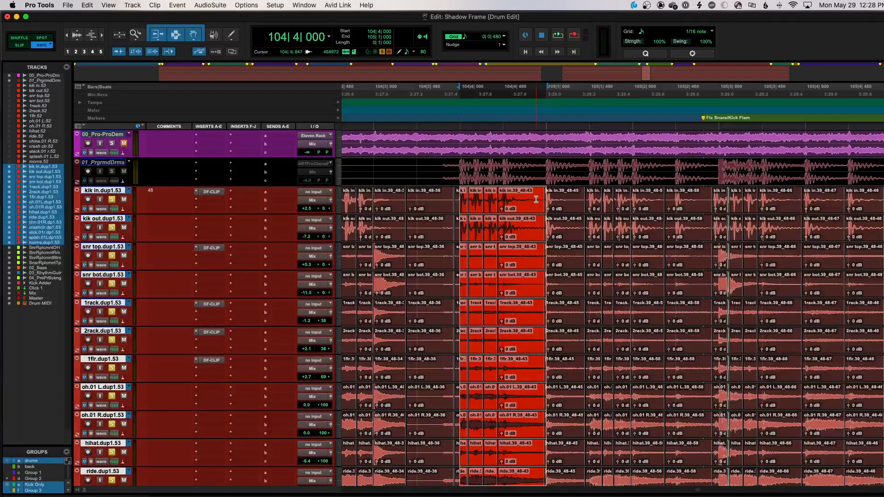
pyautogui.moveTo(717, 196); pyautogui.dragTo(795, 197)
pyautogui.press('super+v')
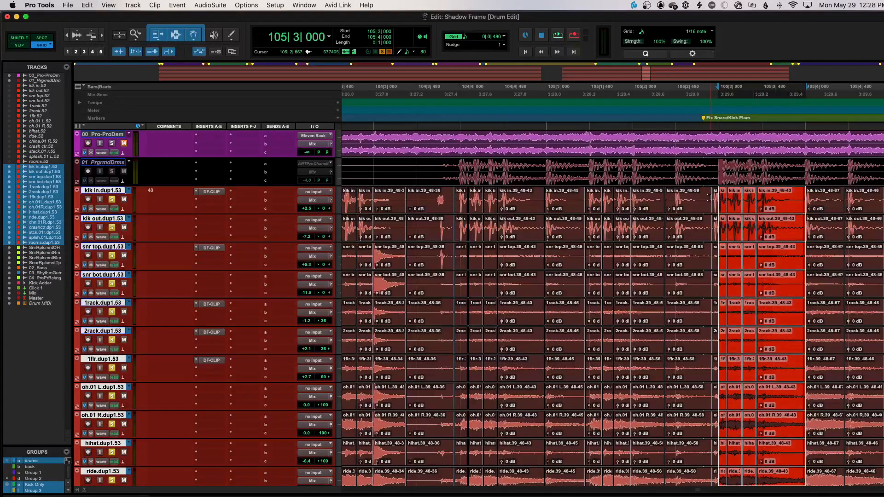
# In Slip mode, extend the pasted beat's start back to 105|2|793 and crossfade its end from 105|3|896 to 105|3|926
pyautogui.press('F2')
pyautogui.press('super+]')
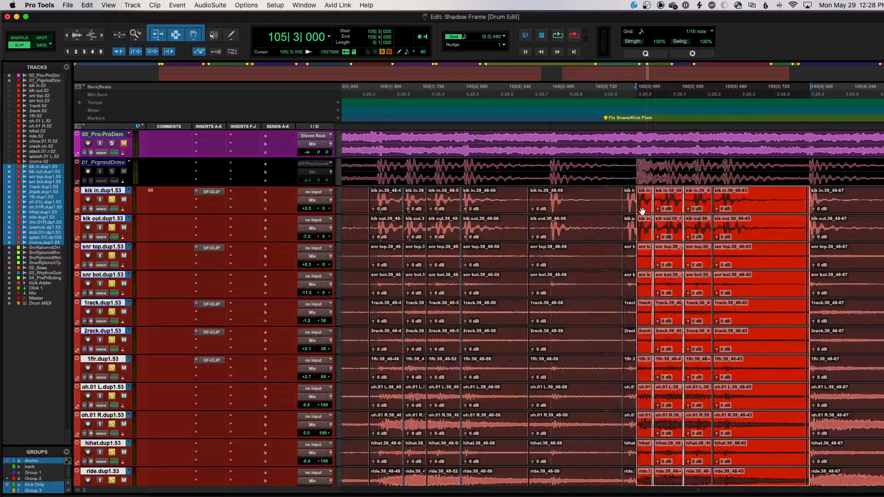
pyautogui.moveTo(640, 202); pyautogui.dragTo(608, 206)
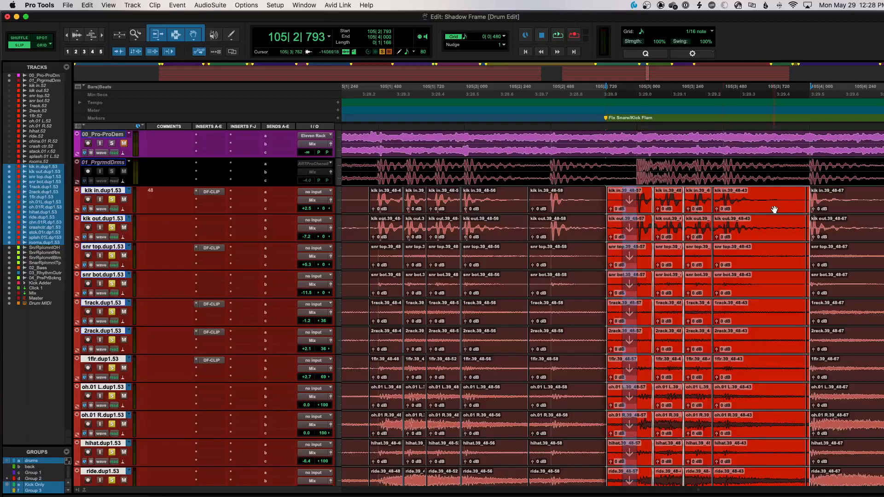
pyautogui.moveTo(813, 207); pyautogui.dragTo(799, 212)
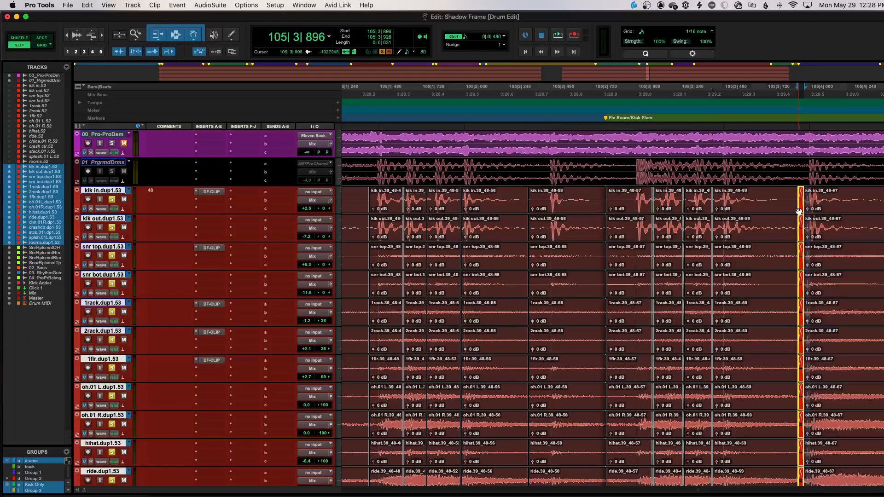
# Shift the pasted beat's end crossfade to 105|3|922–105|3|953 and its start crossfade to 105|2|894–105|2|920
pyautogui.press('super+bracketright')
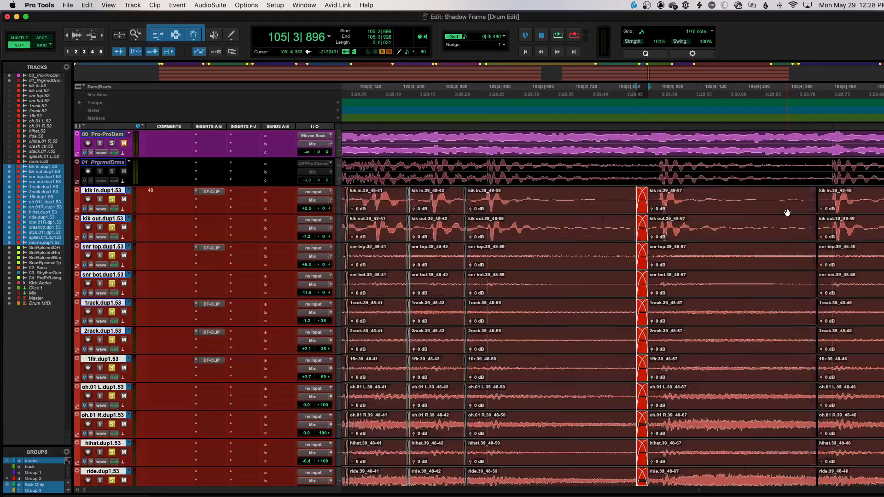
pyautogui.moveTo(643, 214); pyautogui.dragTo(652, 212)
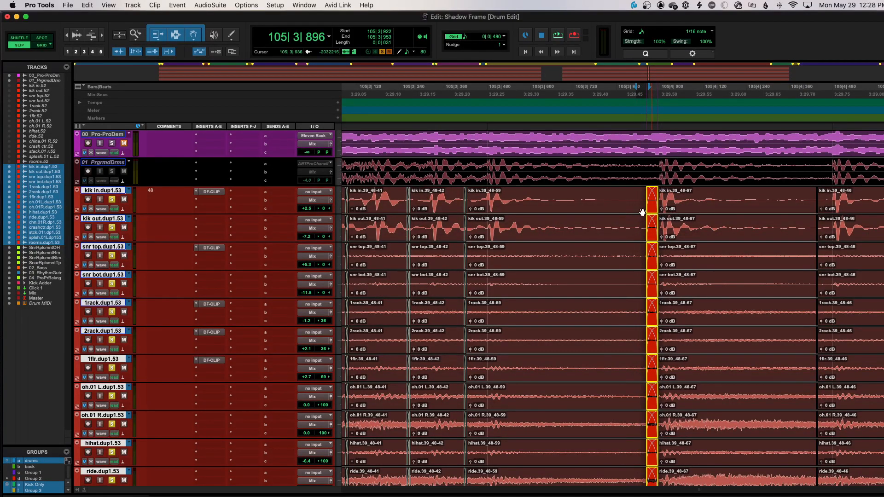
pyautogui.hscroll(-5, 642, 212)
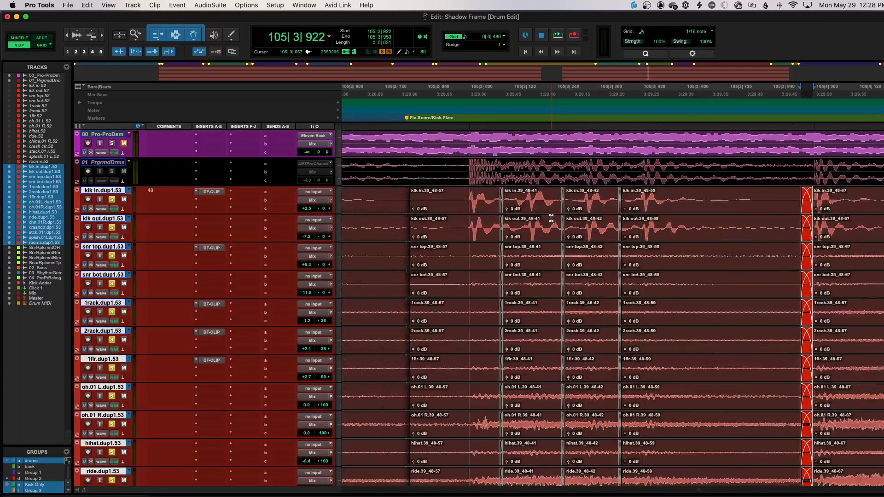
pyautogui.moveTo(404, 211); pyautogui.dragTo(455, 212)
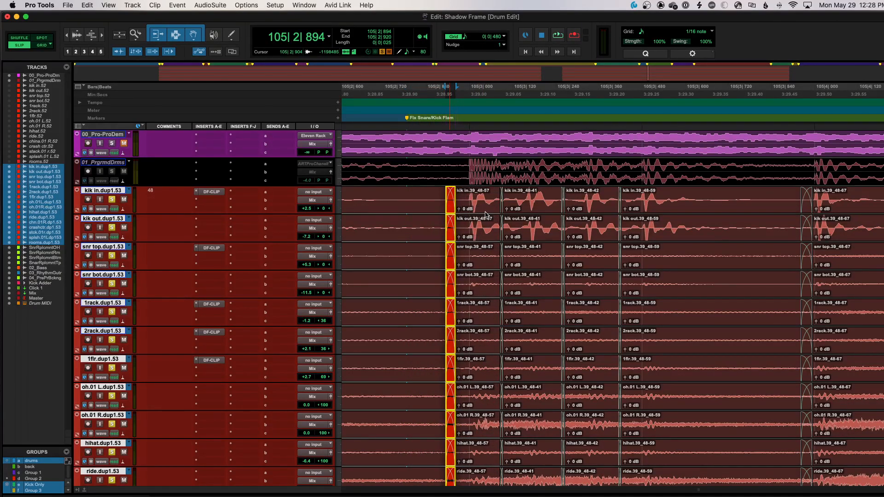
# Audition the drums through the pasted beat at 105|3|000, starting playback from 104|3|680
pyautogui.press('r')
pyautogui.press('r')
pyautogui.press('r')
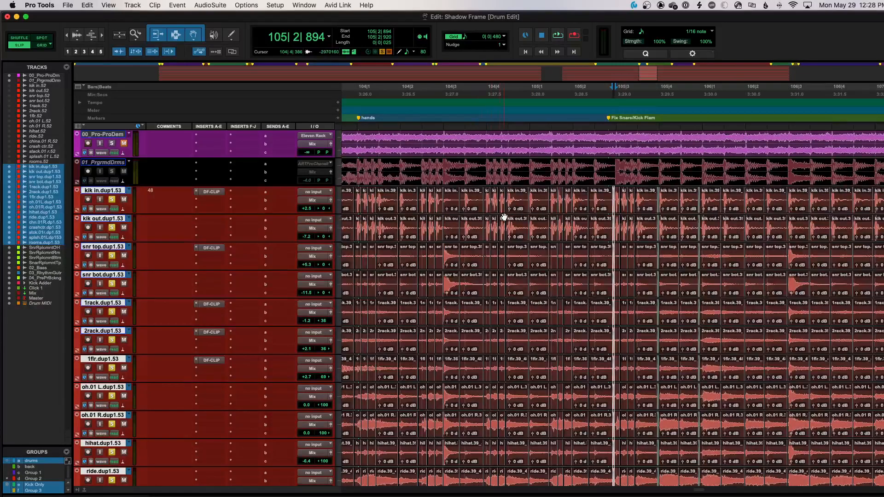
pyautogui.click(474, 194)
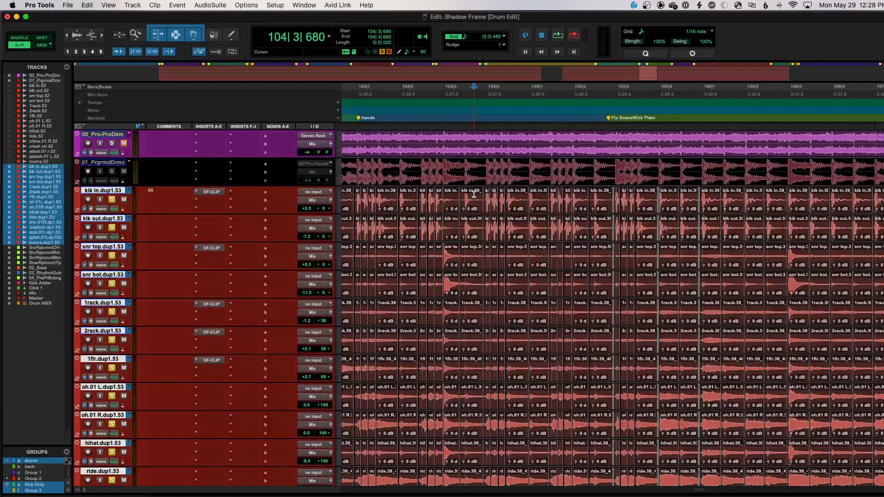
pyautogui.press('space')
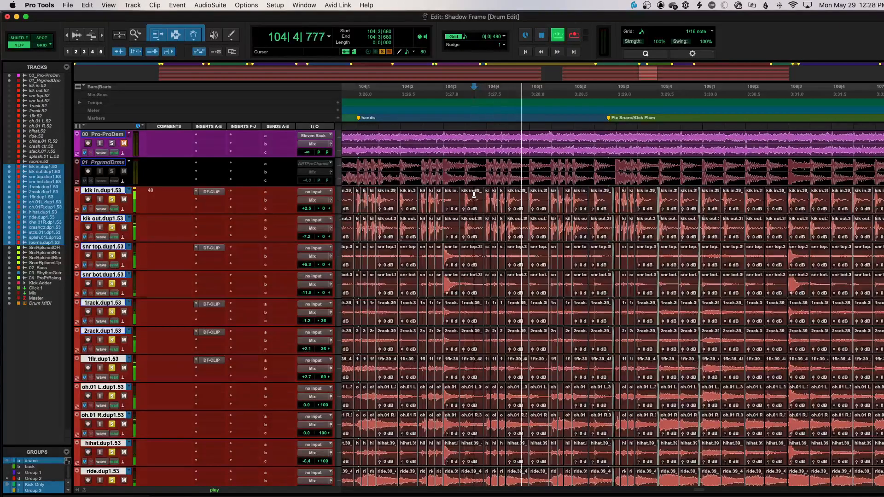
pyautogui.scroll(-5, 265, 413)
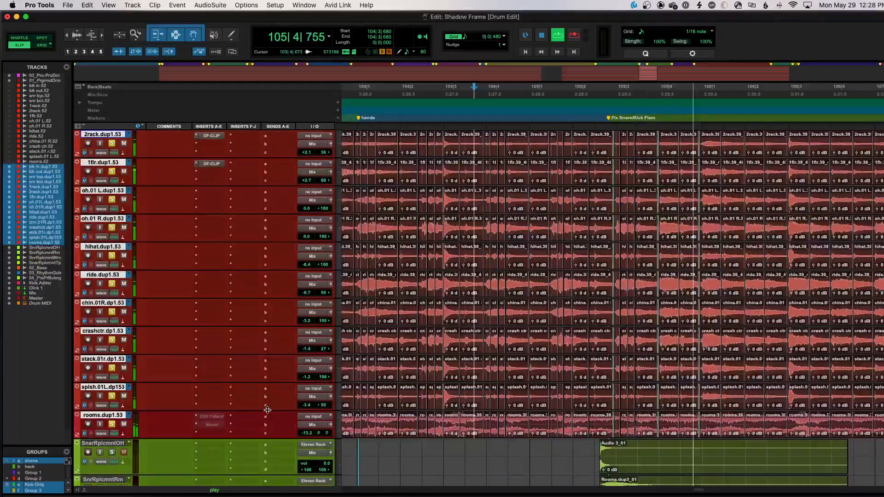
pyautogui.scroll(5, 267, 412)
pyautogui.press('space')
pyautogui.press('space')
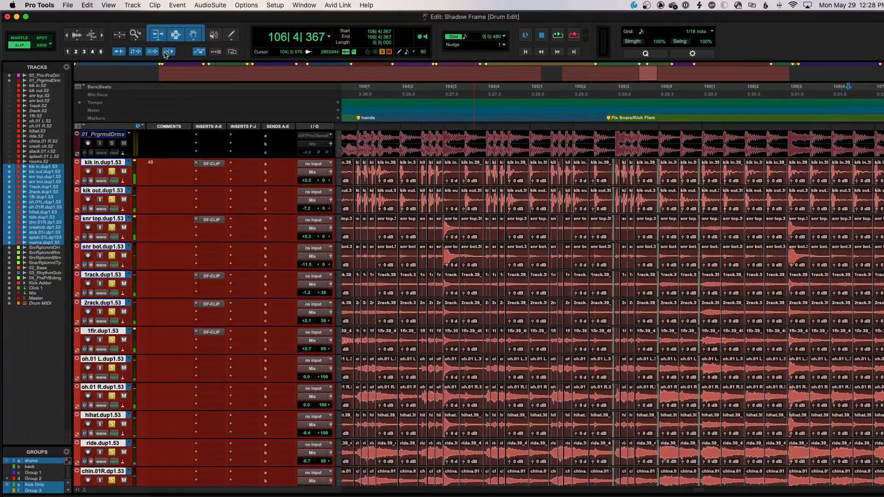
# Play the passage around the pasted beat again, this time from 104|3|271
pyautogui.click(455, 122)
pyautogui.press('space')
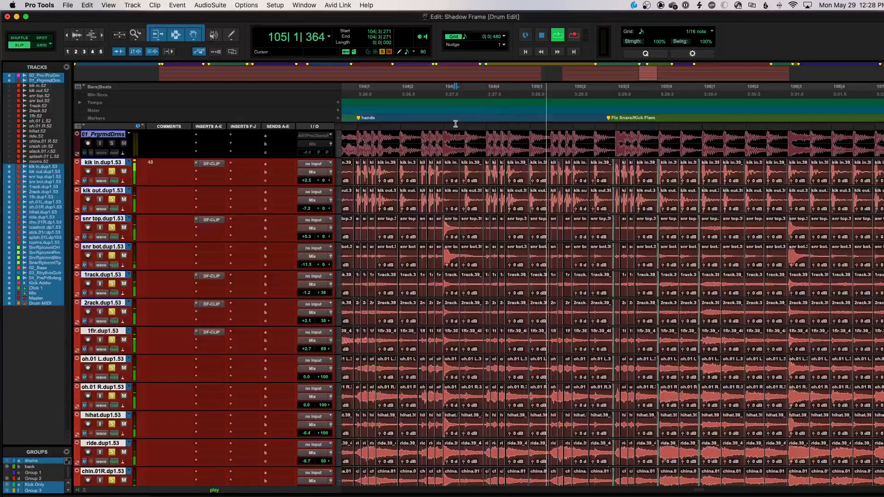
pyautogui.press('space')
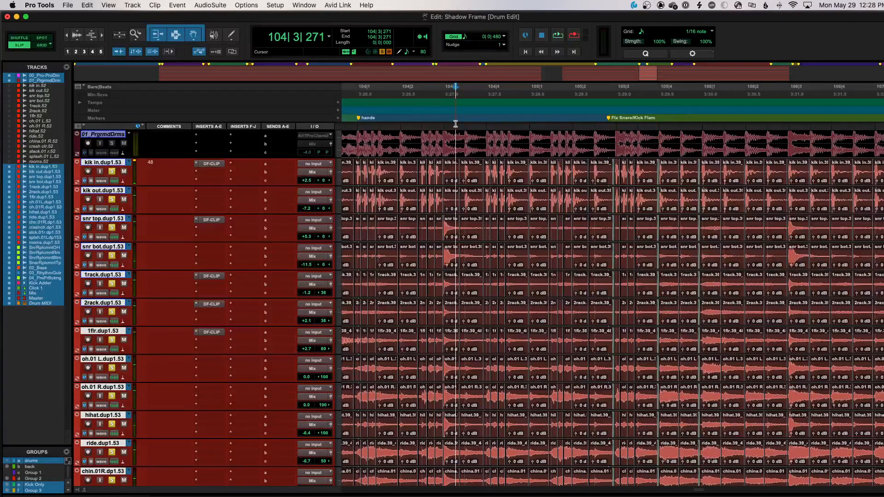
# Solo the four snare replacement tracks along with the drum tracks
pyautogui.scroll(-5, 328, 279)
pyautogui.scroll(-4, 262, 313)
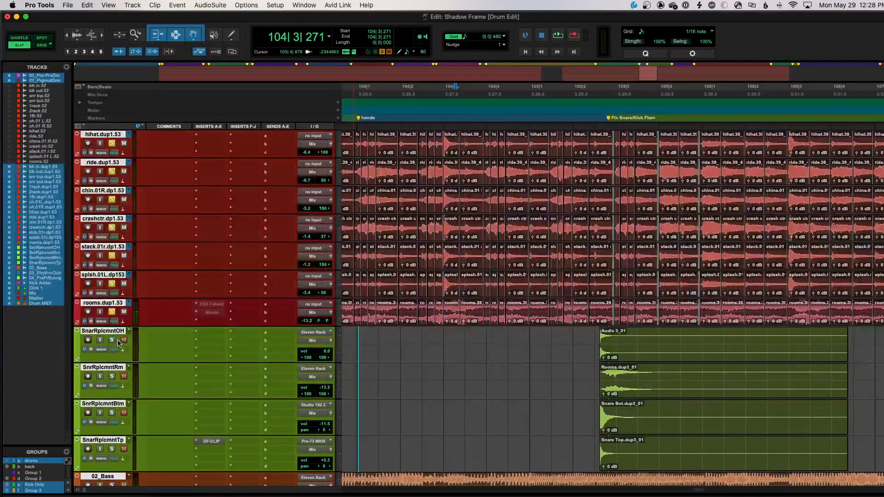
pyautogui.click(512, 336)
pyautogui.scroll(1, 593, 351)
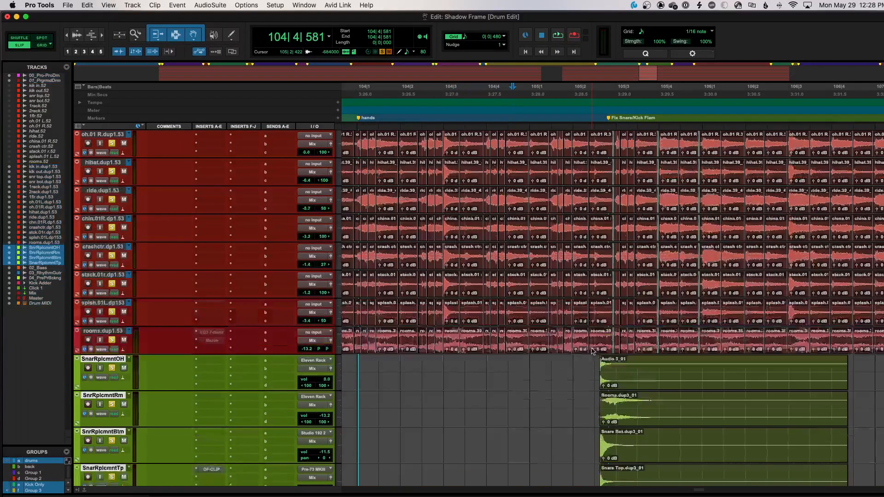
# Move the four snare replacement clips so they start at 105|3|000
pyautogui.press('t')
pyautogui.press('t')
pyautogui.hscroll(8, 615, 391)
pyautogui.hscroll(-3, 556, 393)
pyautogui.moveTo(555, 393); pyautogui.dragTo(580, 379)
pyautogui.press('t')
pyautogui.press('t')
pyautogui.press('t')
pyautogui.press('t')
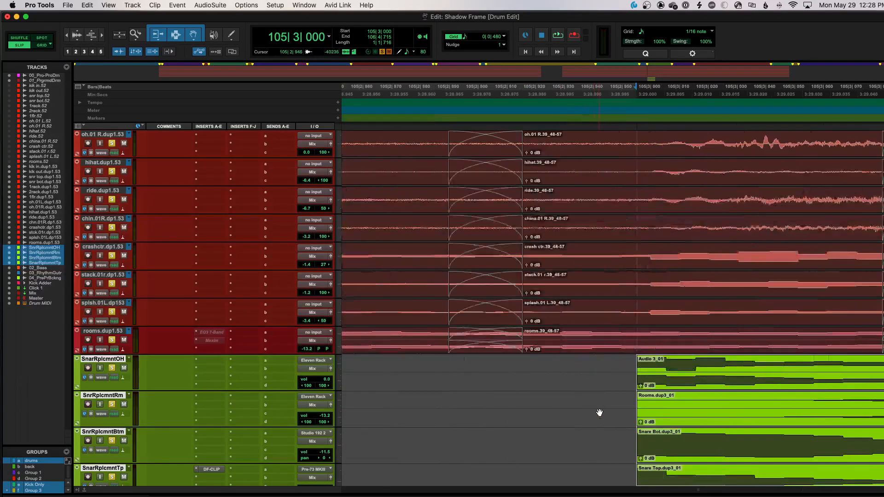
# Audition the drums together with the moved snare replacement samples from 103|3|906
pyautogui.press('r')
pyautogui.press('r')
pyautogui.press('r')
pyautogui.press('r')
pyautogui.press('r')
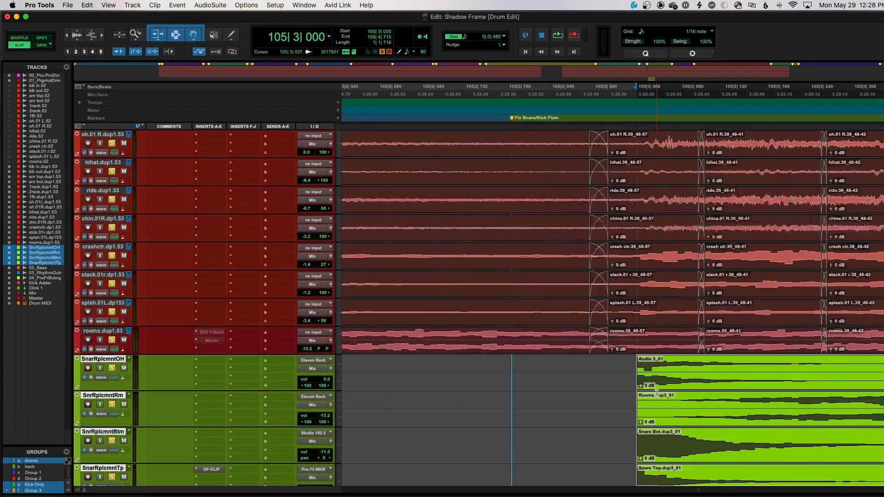
pyautogui.press('r')
pyautogui.press('r')
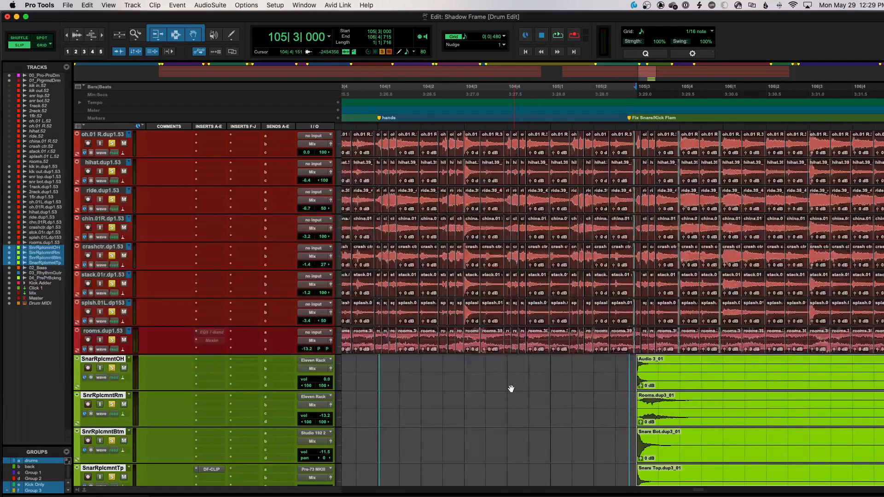
pyautogui.click(484, 364)
pyautogui.press('space')
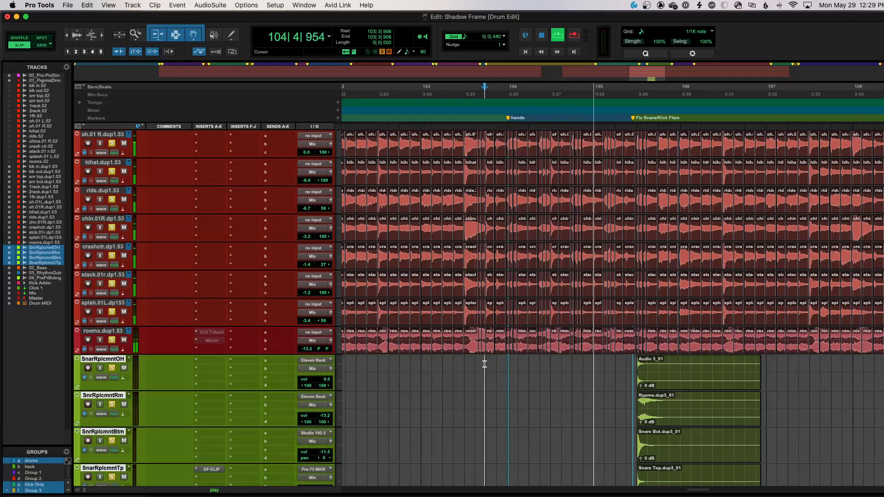
pyautogui.scroll(4, 484, 364)
pyautogui.scroll(-1, 484, 365)
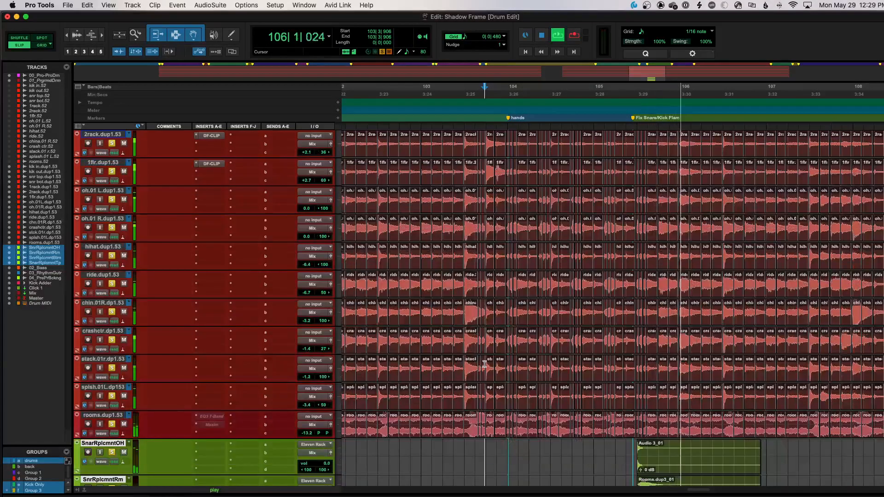
# Replay the passage from 103|3|906 several times while checking the drum tracks against the snare replacement clips
pyautogui.press('space')
pyautogui.press('space')
pyautogui.scroll(-2, 472, 460)
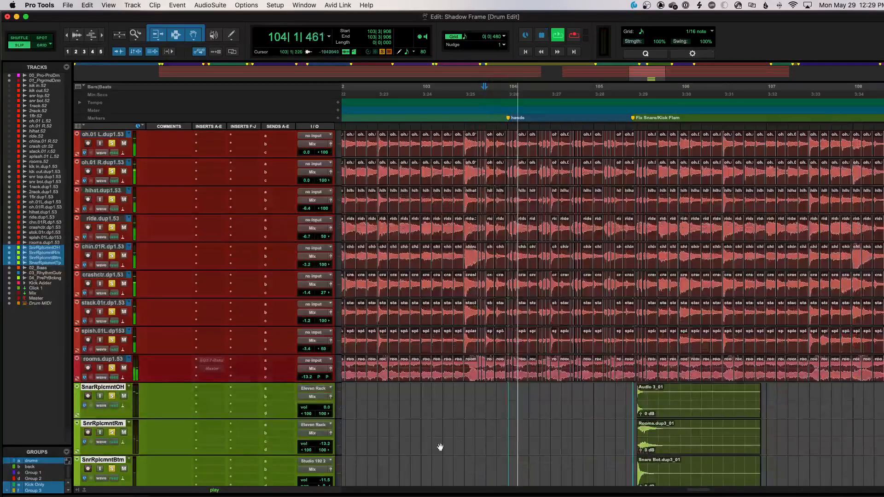
pyautogui.scroll(-2, 498, 440)
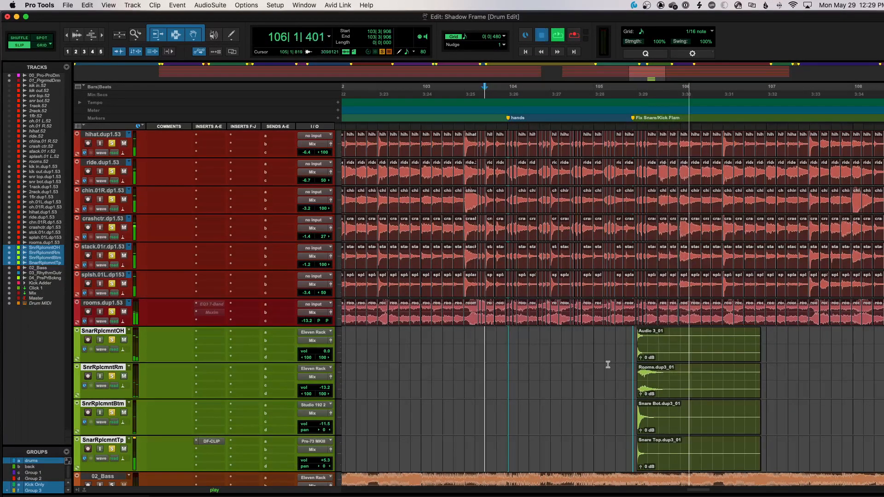
pyautogui.press('space')
pyautogui.scroll(10, 552, 401)
pyautogui.press('space')
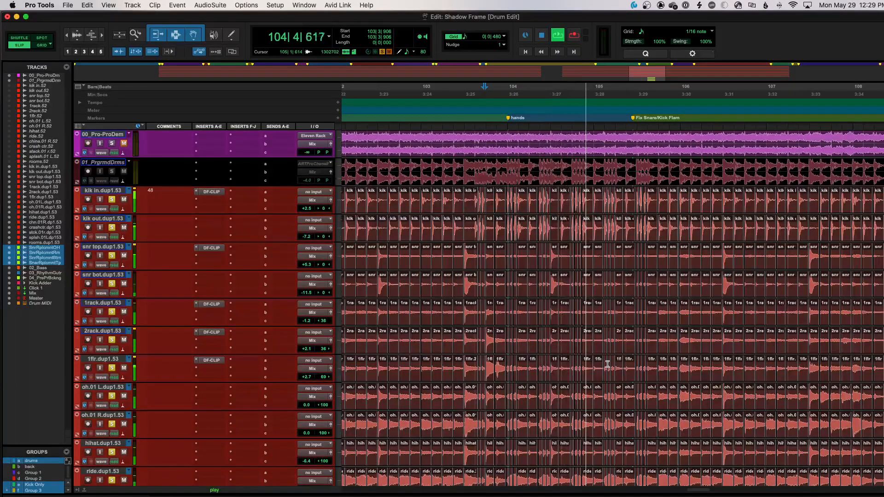
pyautogui.scroll(-8, 608, 364)
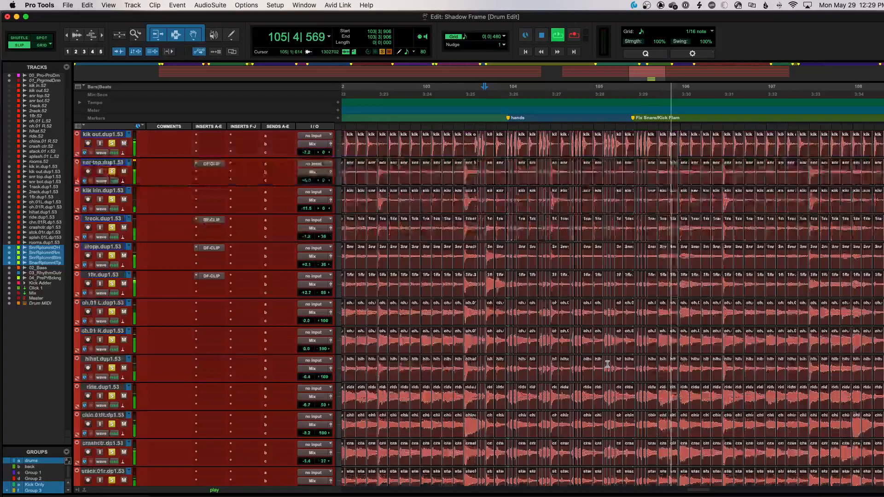
pyautogui.press('space')
pyautogui.scroll(-3, 607, 363)
pyautogui.press('space')
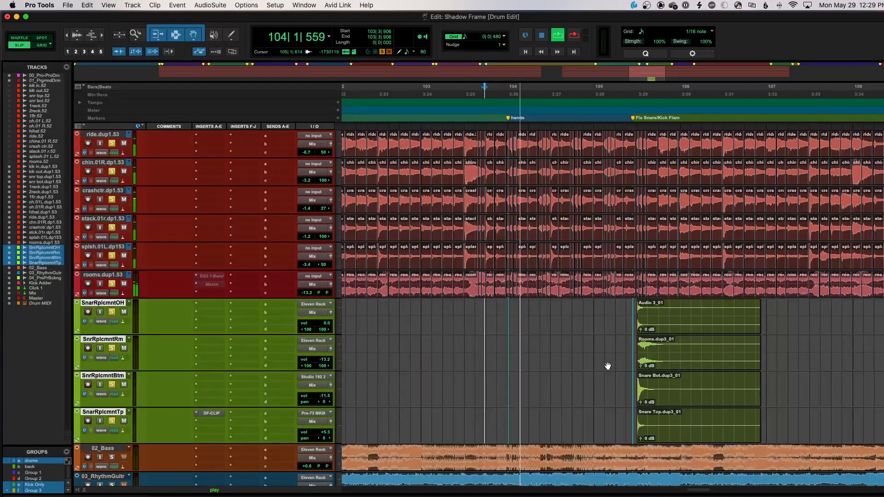
pyautogui.scroll(7, 608, 366)
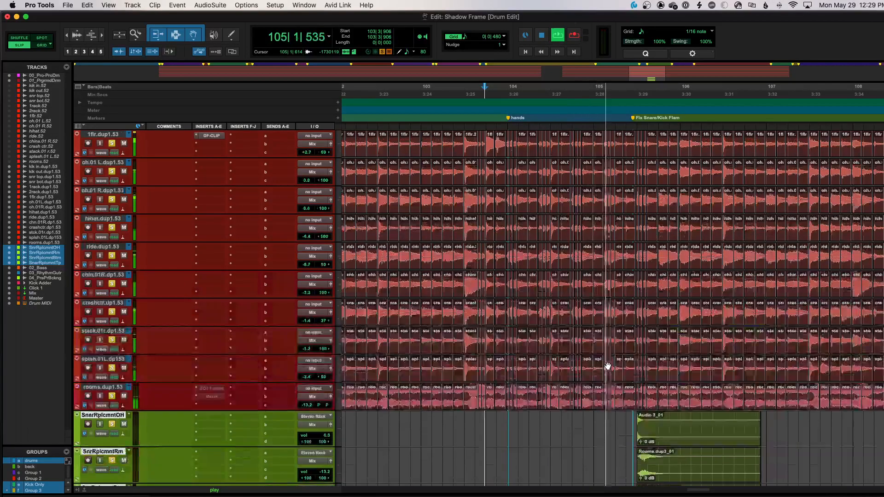
pyautogui.scroll(-7, 608, 366)
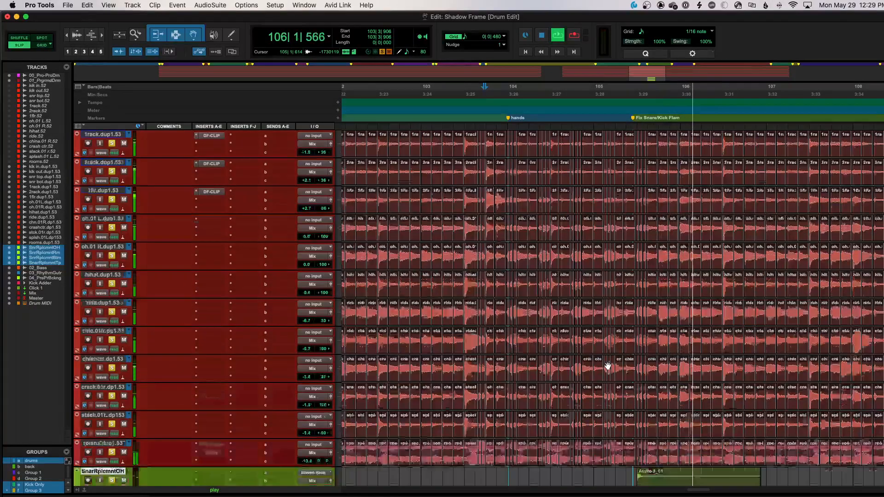
pyautogui.press('space')
pyautogui.press('space')
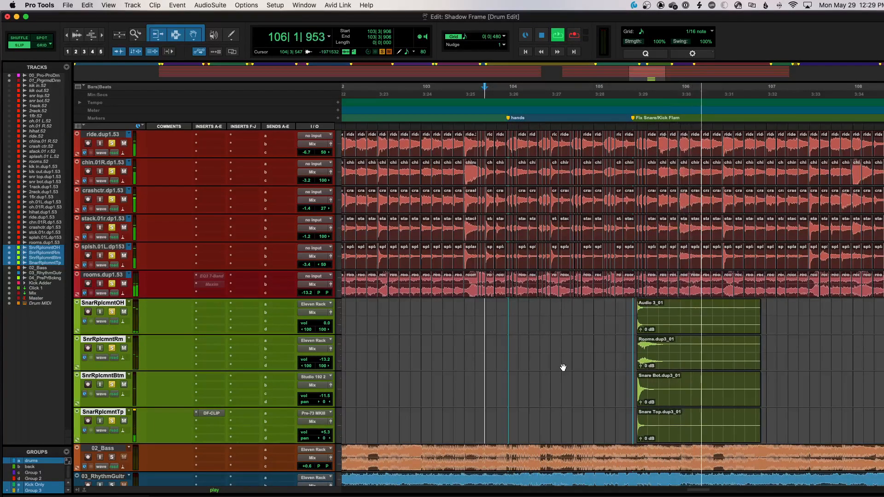
pyautogui.press('space')
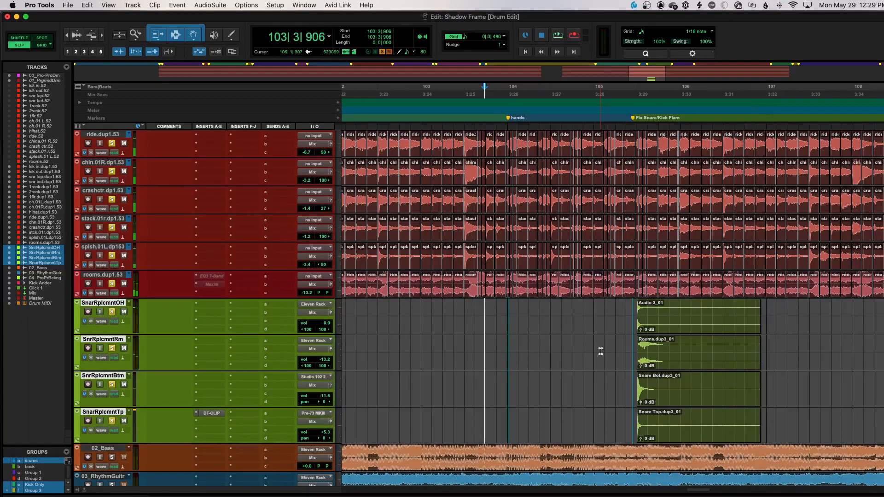
# Compare the volume, pan and DF-CLIP inserts of the snare replacement tracks with the original snare, overhead and room tracks
pyautogui.scroll(2, 601, 351)
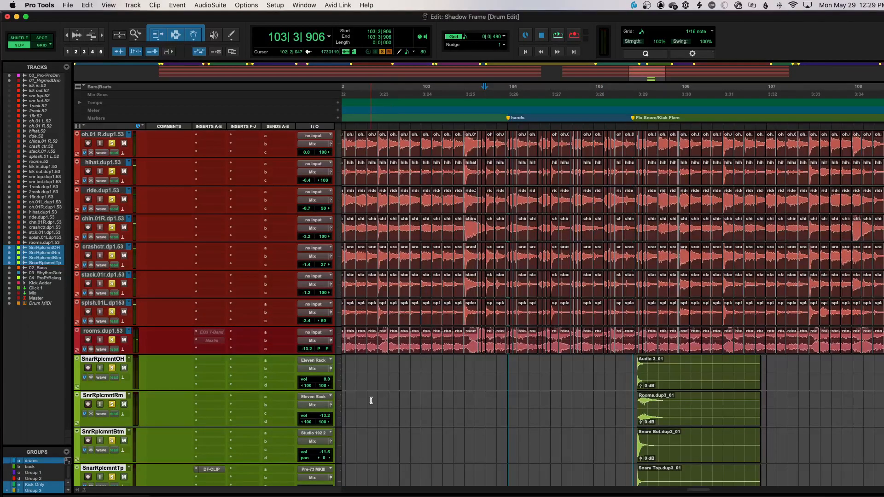
pyautogui.scroll(10, 371, 401)
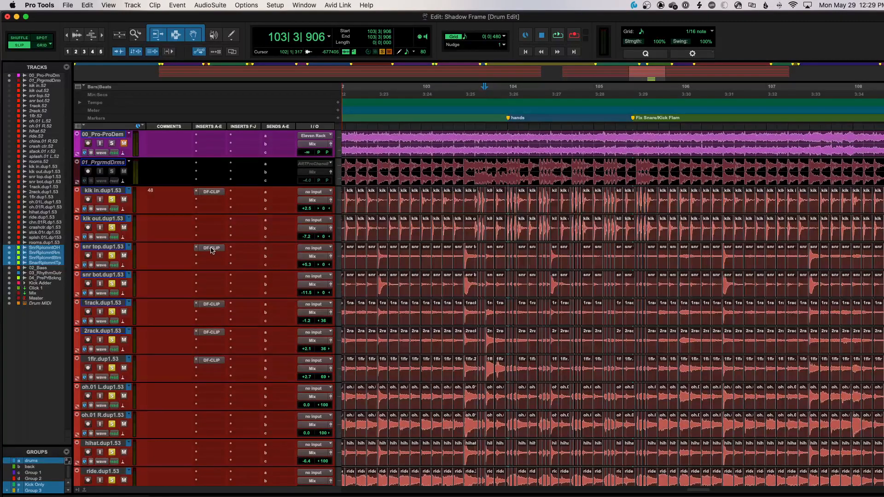
pyautogui.scroll(-10, 304, 270)
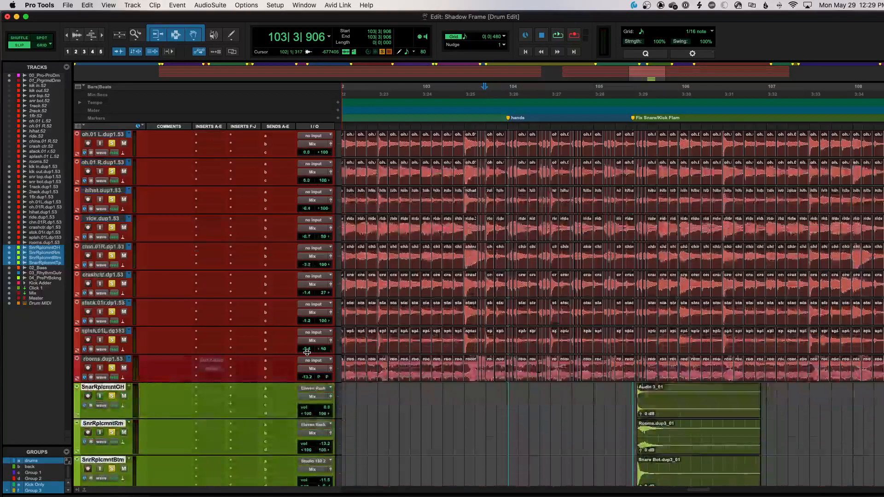
pyautogui.scroll(-2, 306, 352)
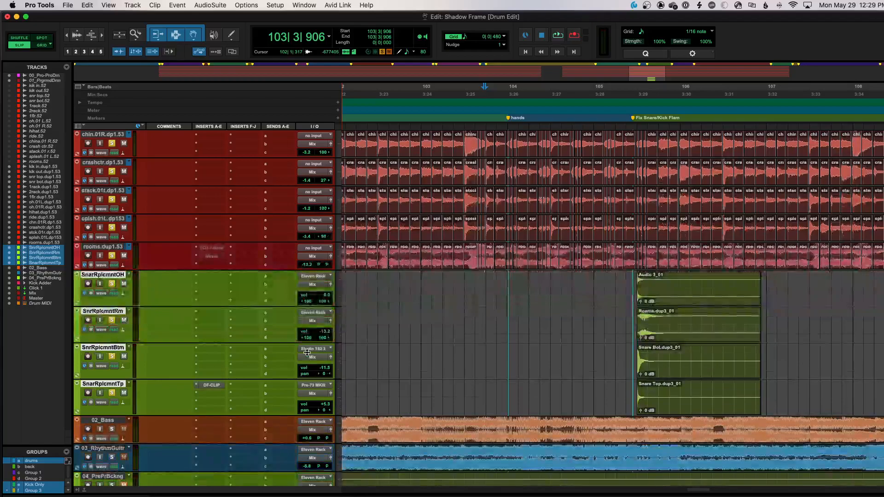
pyautogui.scroll(1, 307, 352)
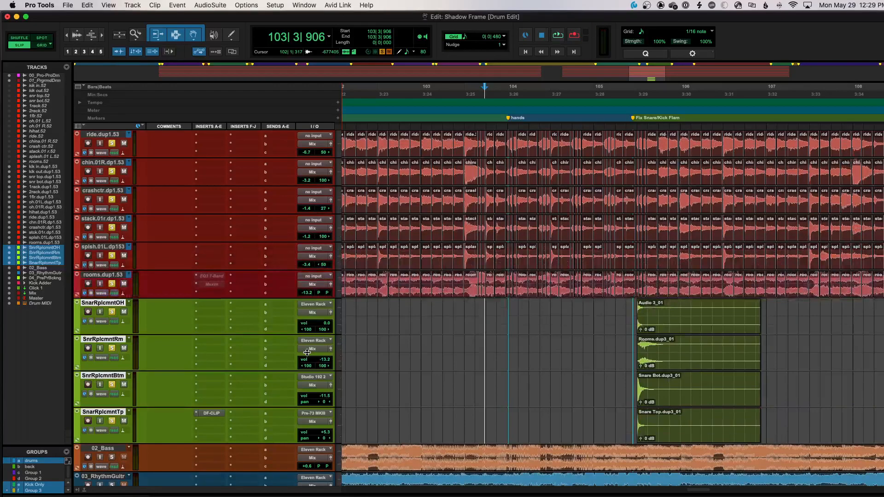
pyautogui.scroll(3, 307, 353)
# Listen once more from 103|3|906 and inspect the snare replacement clips at 105|3|000 up close
pyautogui.press('space')
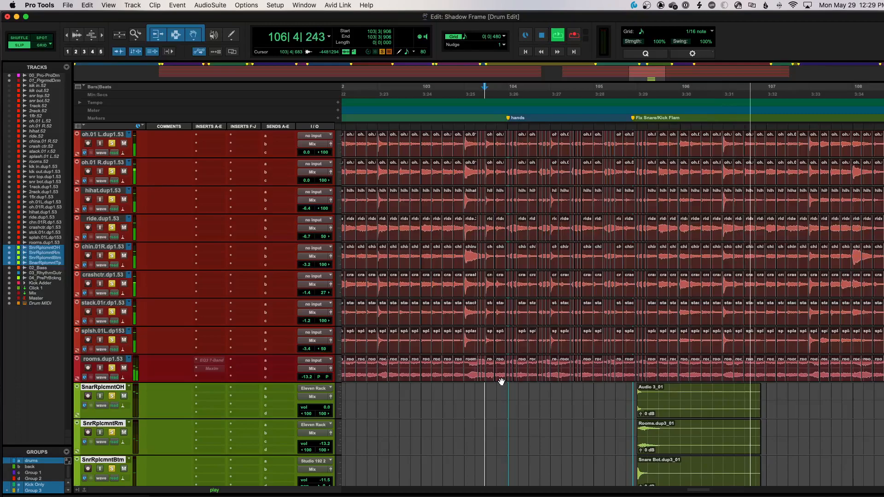
pyautogui.press('space')
pyautogui.click(537, 391)
pyautogui.scroll(-6, 412, 435)
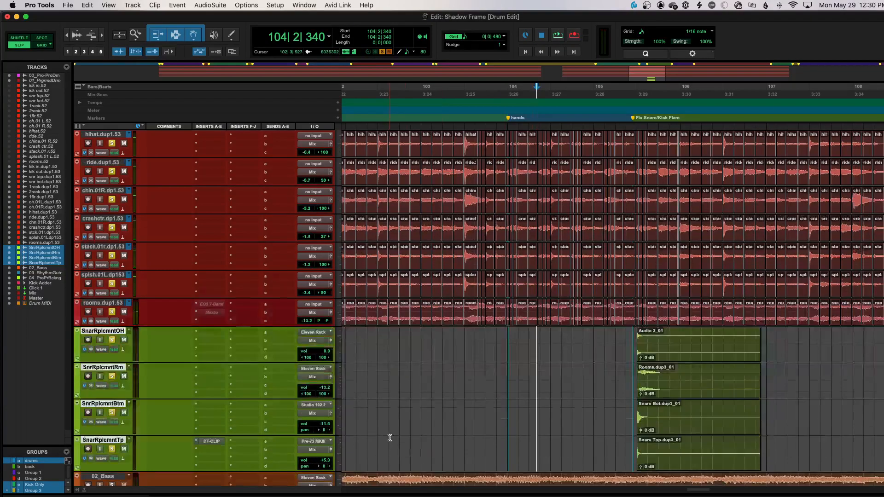
pyautogui.scroll(4, 391, 439)
pyautogui.scroll(1, 391, 438)
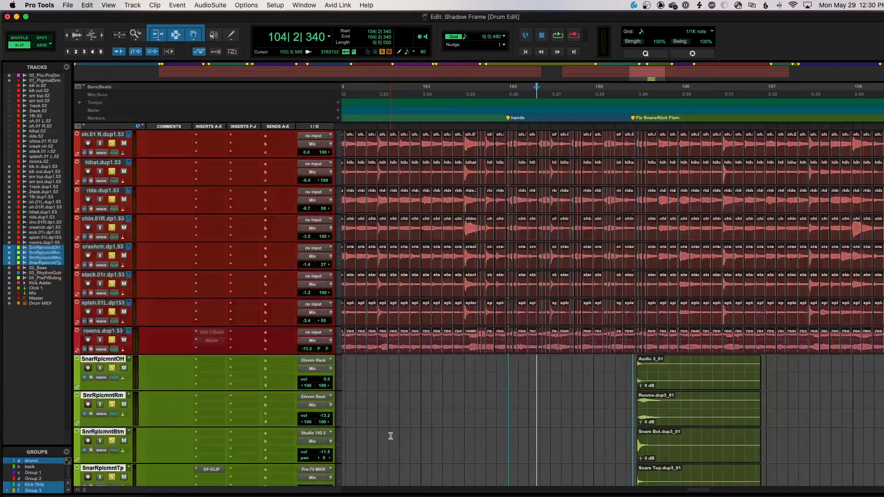
pyautogui.scroll(3, 720, 434)
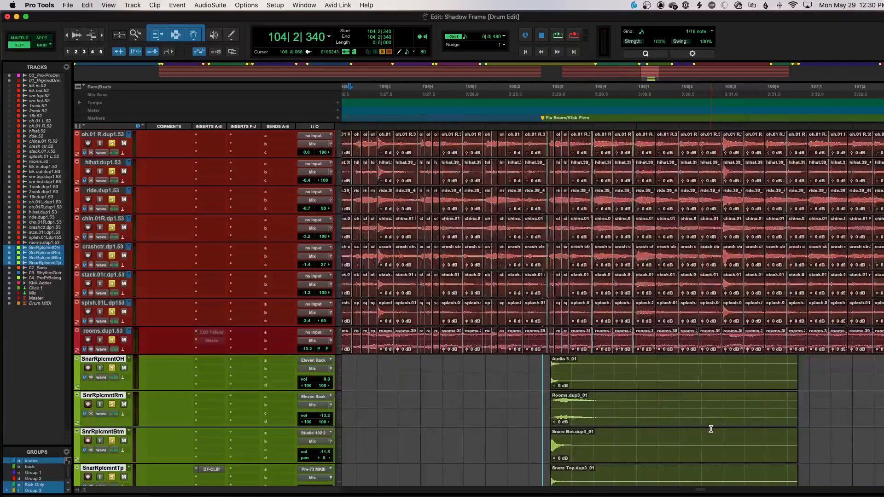
# With the track groups turned off, solo only rooms.dup1.53 and SnrRplcmntRm and audition them from 104|3|005
pyautogui.click(112, 340)
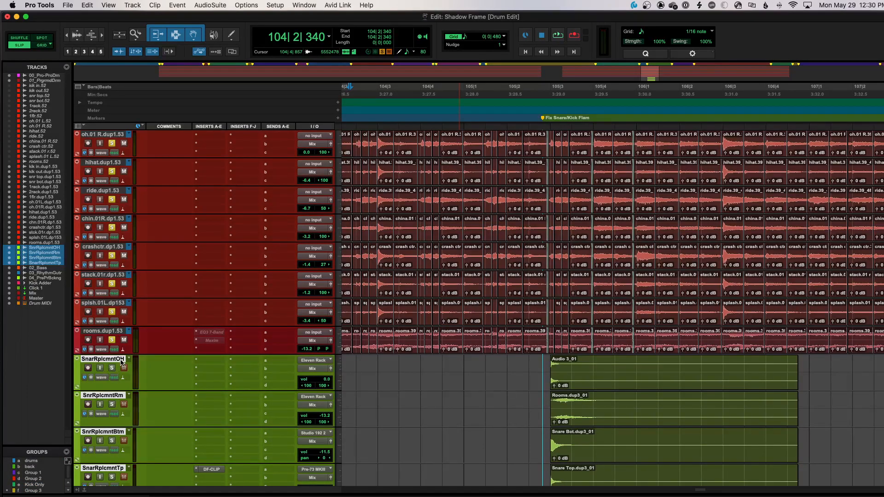
pyautogui.click(112, 405)
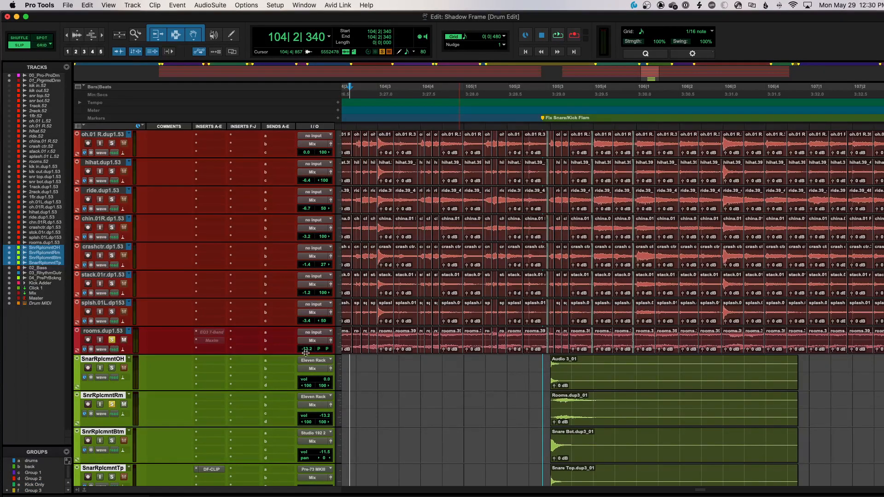
pyautogui.click(376, 404)
pyautogui.press('space')
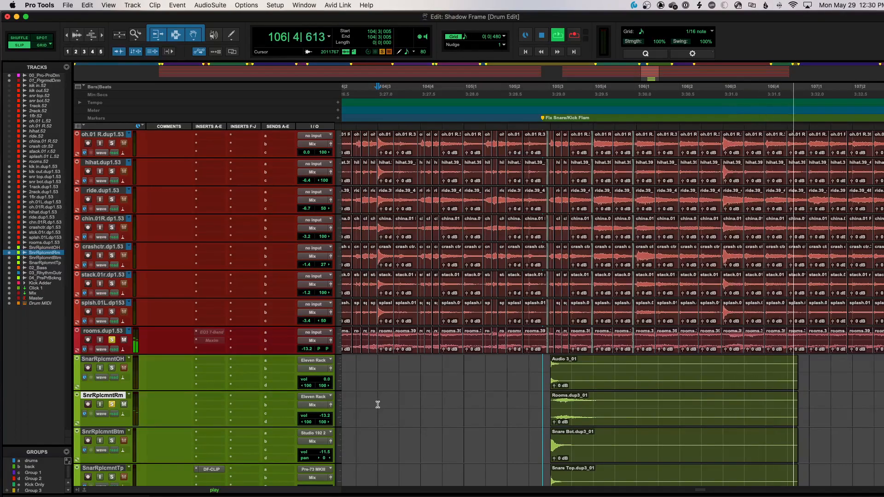
# Audition the soloed rooms.dup1.53 and SnrRplcmntRm tracks together from 103|4|396
pyautogui.press('space')
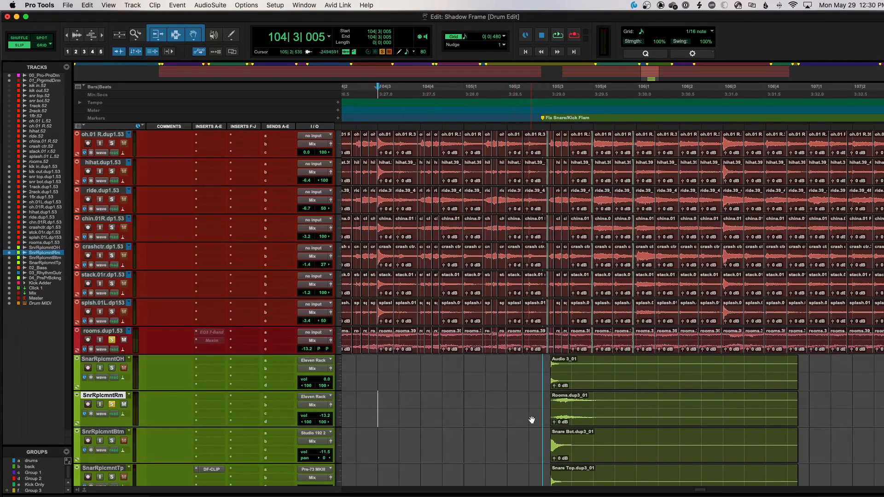
pyautogui.hscroll(-3, 396, 407)
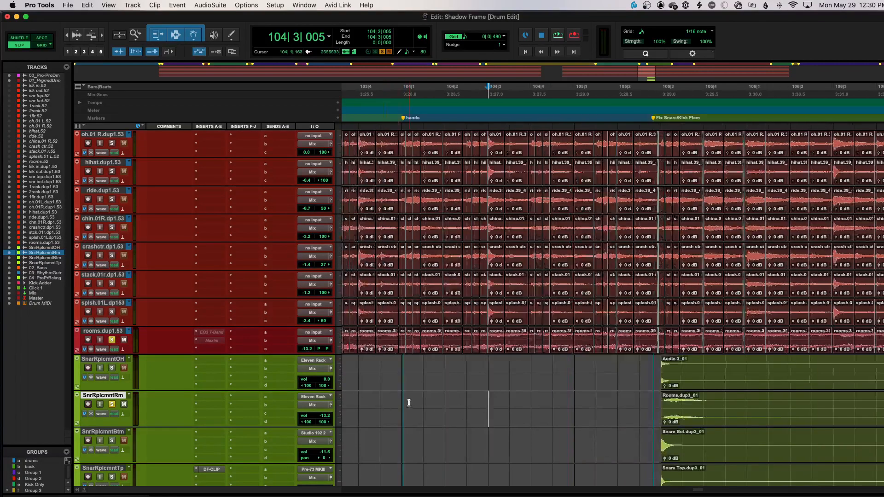
pyautogui.press('space')
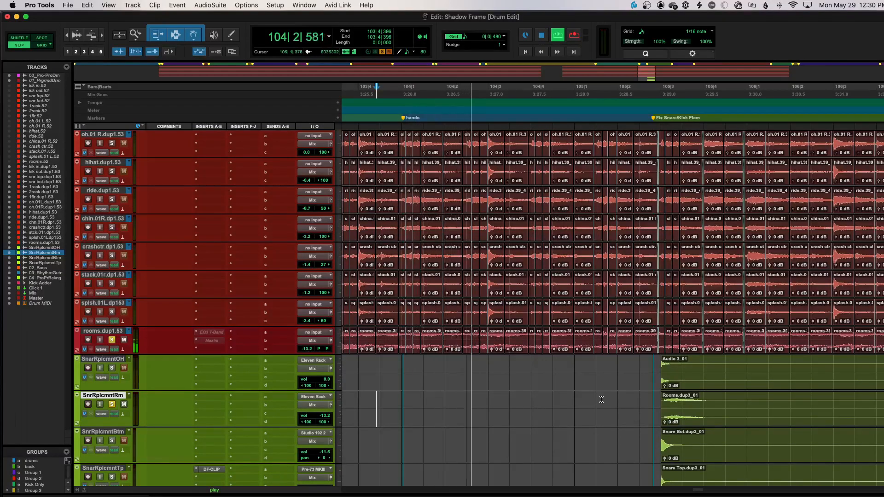
pyautogui.press('space')
# Raise the clip gain of the SnrRplcmntRm clip to +6.0 dB, judging the level against the original rooms by repeated playback from 103|4|396
pyautogui.click(666, 422)
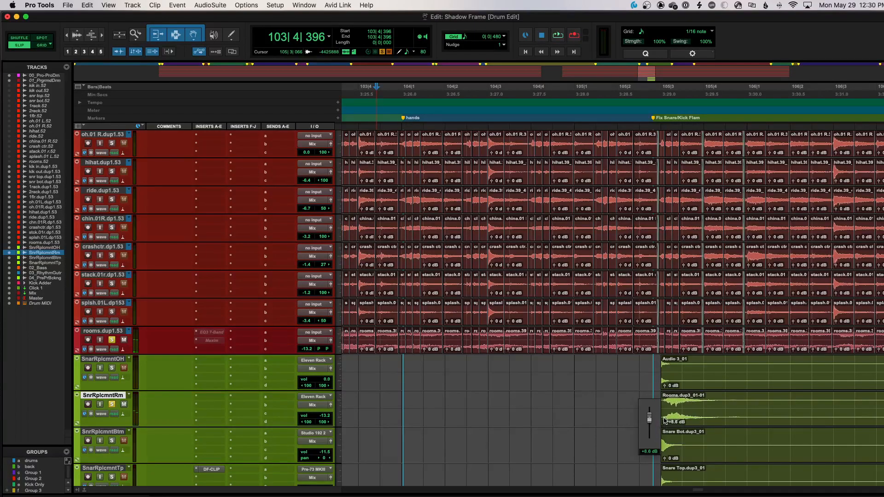
pyautogui.press('space')
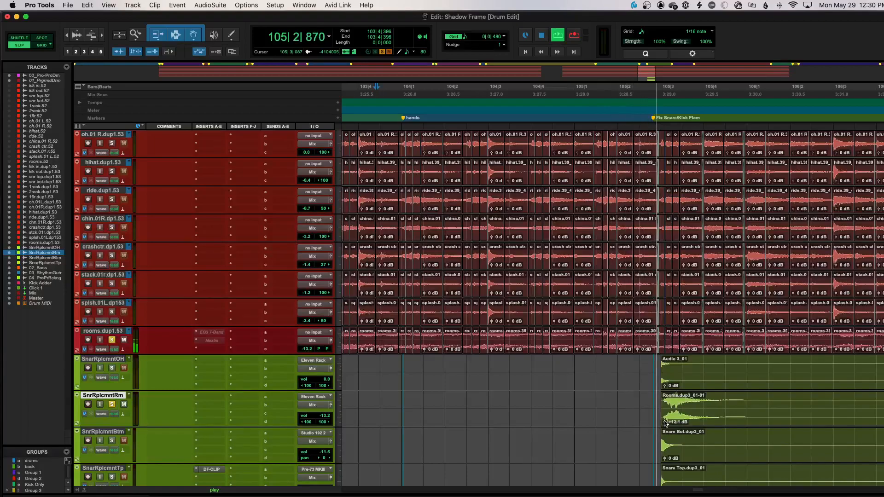
pyautogui.moveTo(666, 422); pyautogui.dragTo(666, 424)
pyautogui.press('space')
pyautogui.click(665, 423)
pyautogui.moveTo(665, 422); pyautogui.dragTo(665, 433)
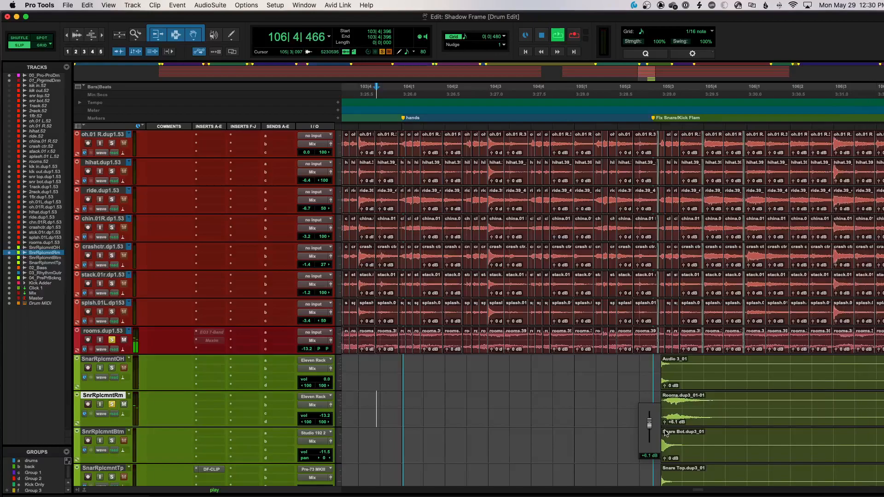
pyautogui.press('space')
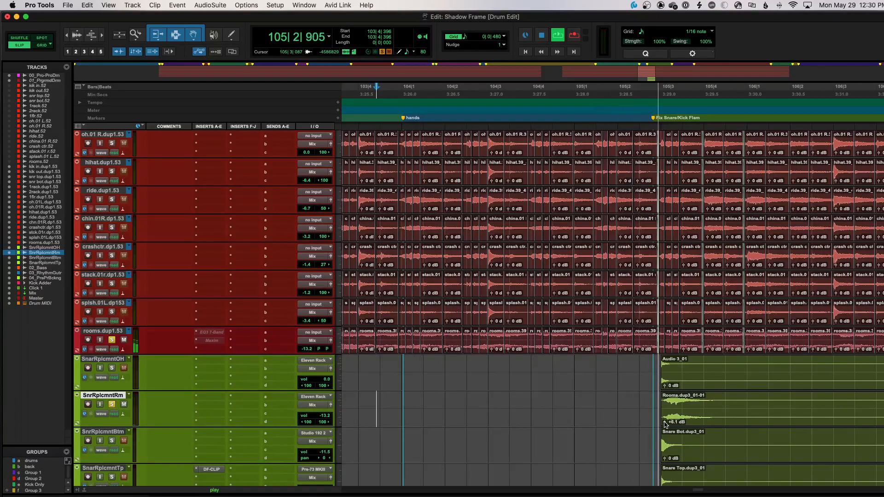
pyautogui.moveTo(665, 423); pyautogui.dragTo(664, 424)
pyautogui.press('space')
pyautogui.press('space')
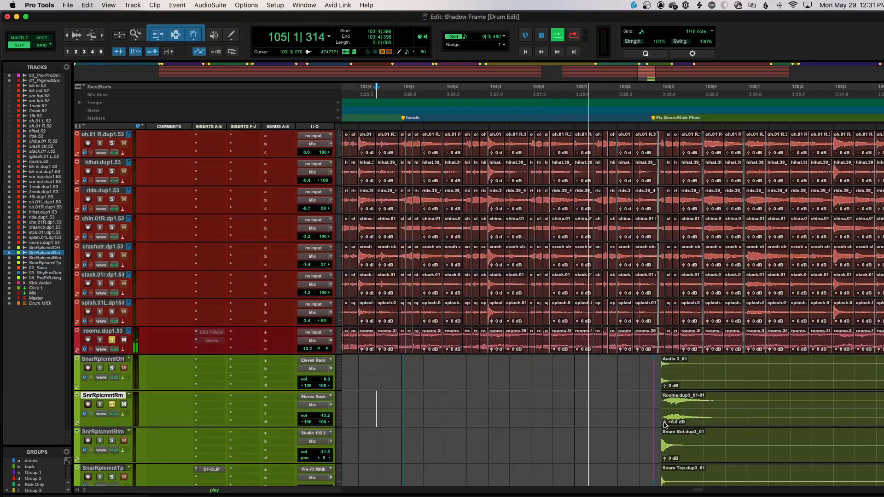
pyautogui.press('space')
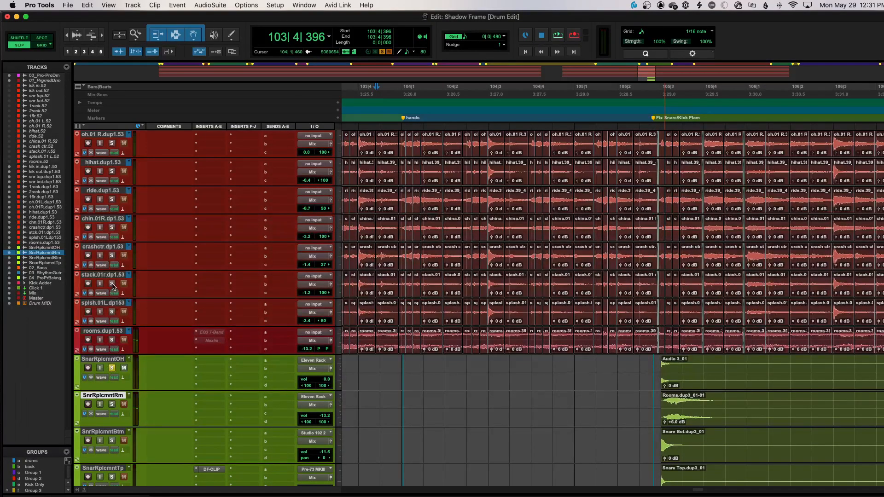
# Solo oh.01 L.dup1.53, oh.01 R.dup1.53 and SnarRplcmntOH and audition them from 103|4|632
pyautogui.scroll(3, 112, 286)
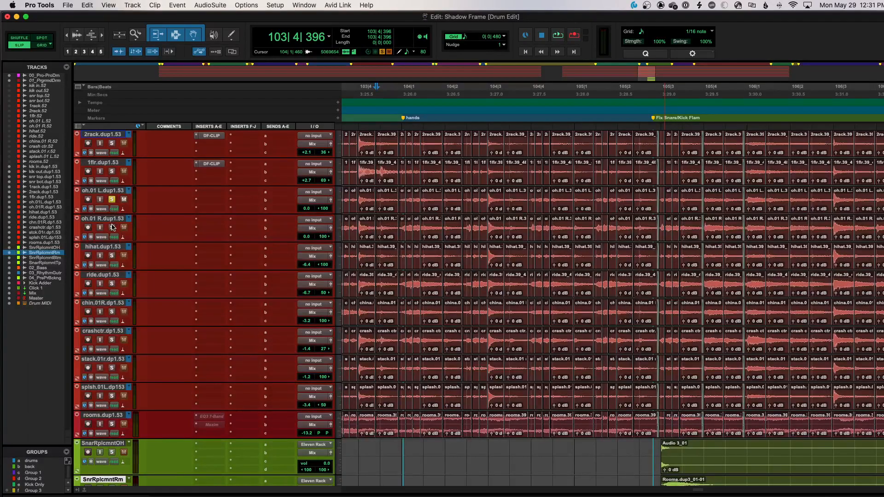
pyautogui.click(387, 451)
pyautogui.press('space')
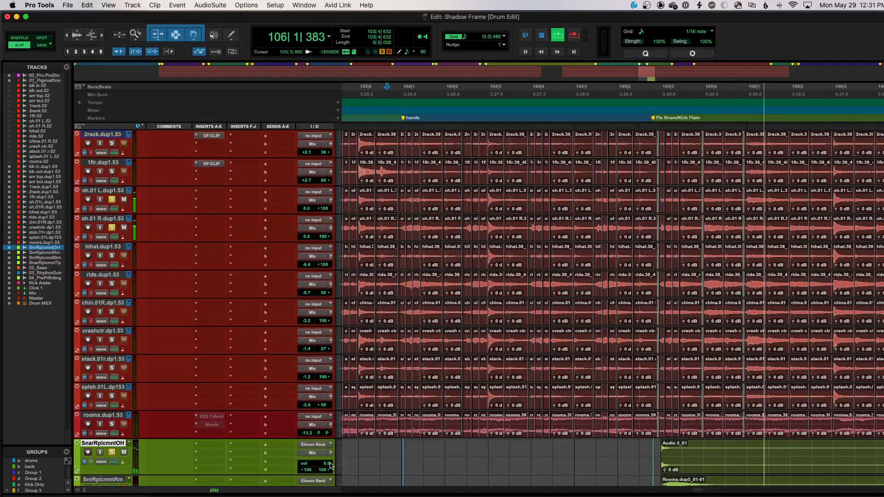
pyautogui.press('space')
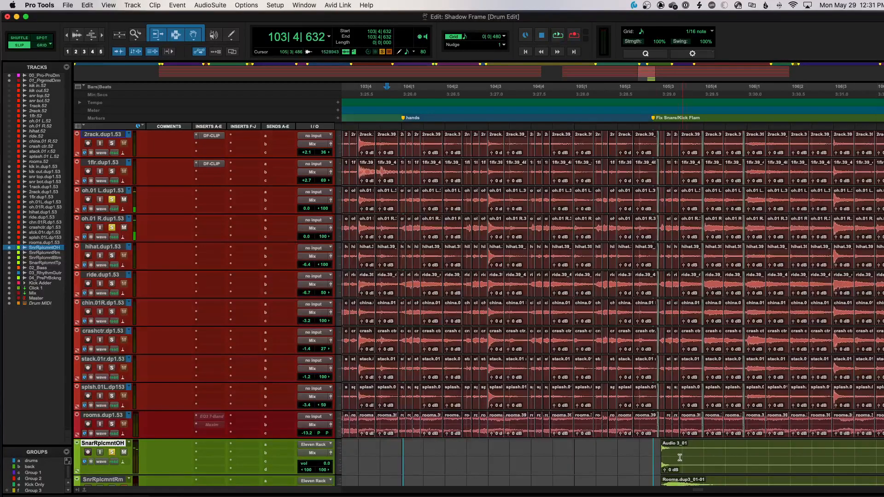
# Raise the clip gain of the SnarRplcmntOH clip to +6.0 dB, checking it by ear against the original overheads
pyautogui.scroll(-1, 659, 457)
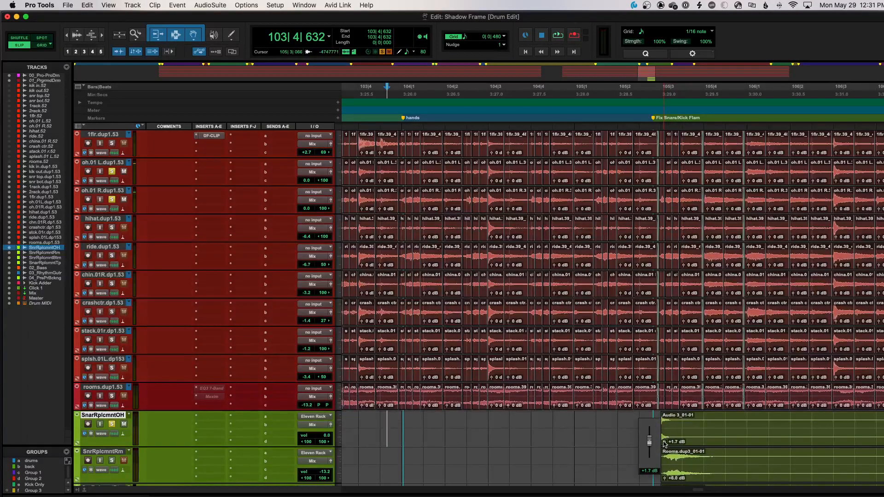
pyautogui.press('space')
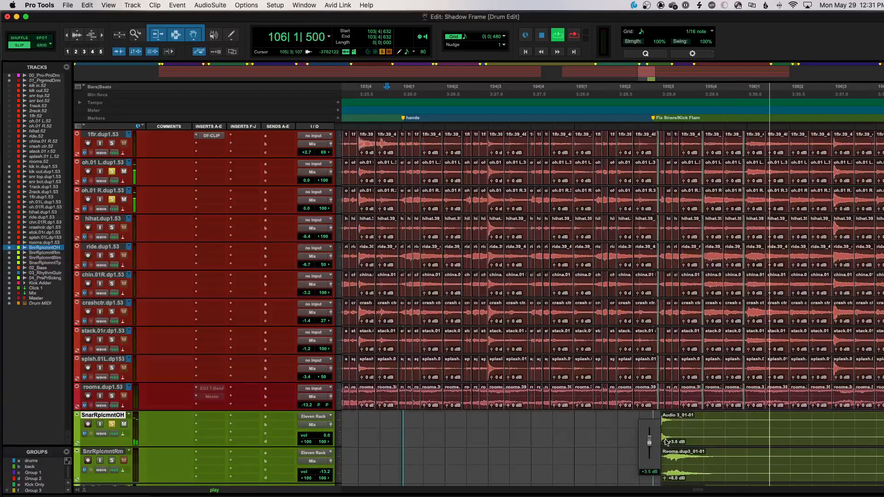
pyautogui.moveTo(666, 444); pyautogui.dragTo(669, 423)
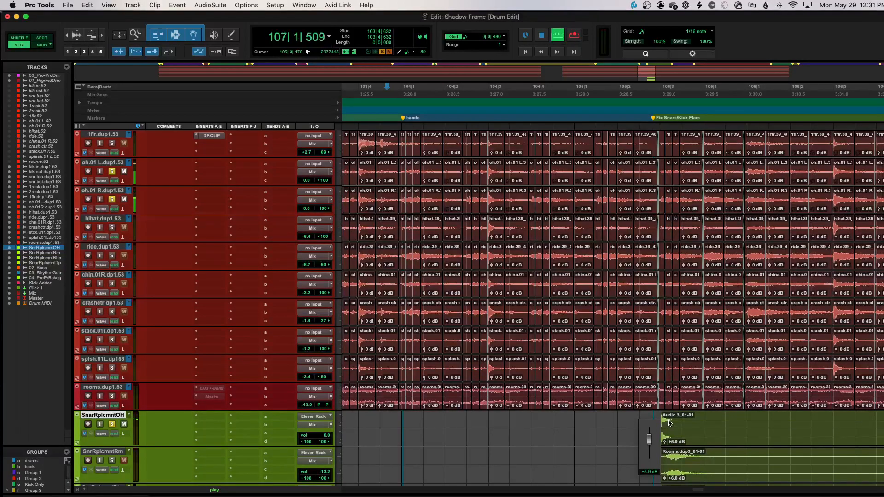
pyautogui.press('space')
pyautogui.press('space')
pyautogui.scroll(-1, 679, 433)
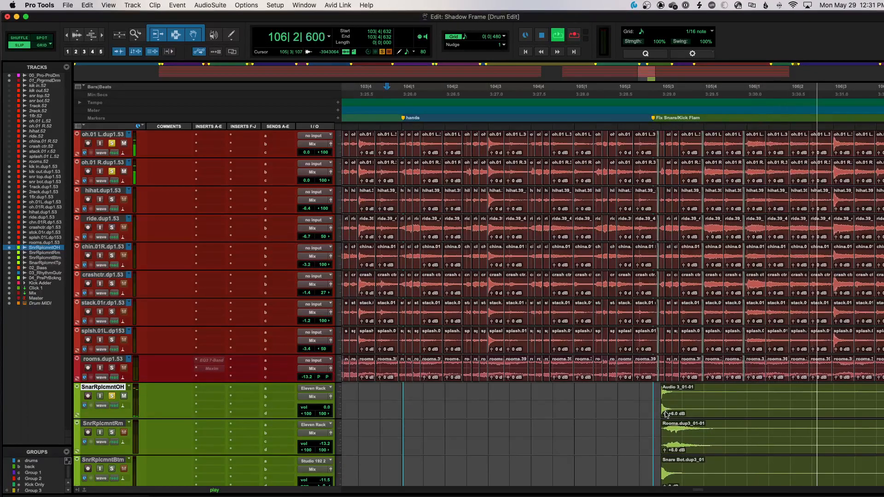
pyautogui.press('space')
# Set the clip gain of the SnrRplcmntBtm and SnarRplcmntTp clips to +6.0 dB
pyautogui.scroll(-2, 667, 416)
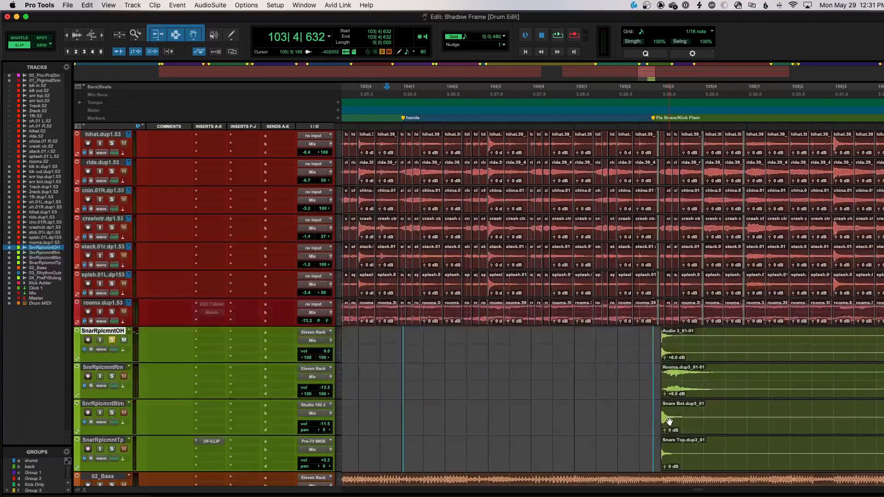
pyautogui.moveTo(665, 433); pyautogui.dragTo(664, 432)
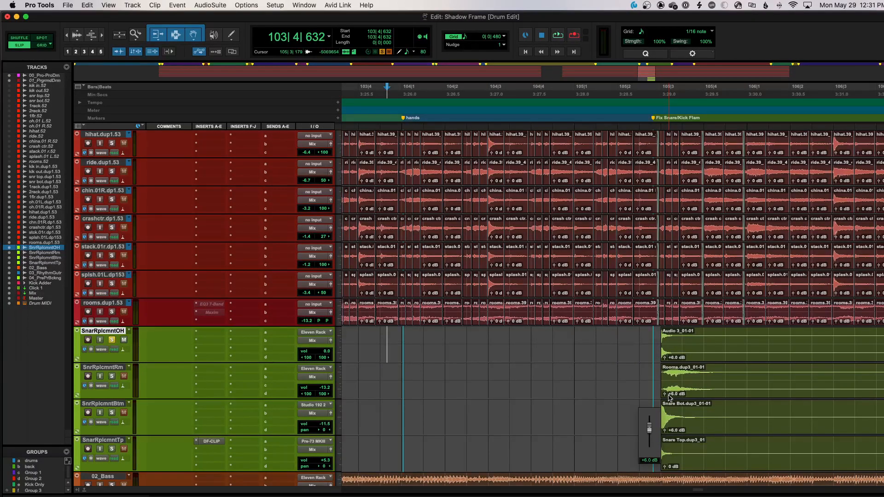
pyautogui.moveTo(664, 468); pyautogui.dragTo(665, 467)
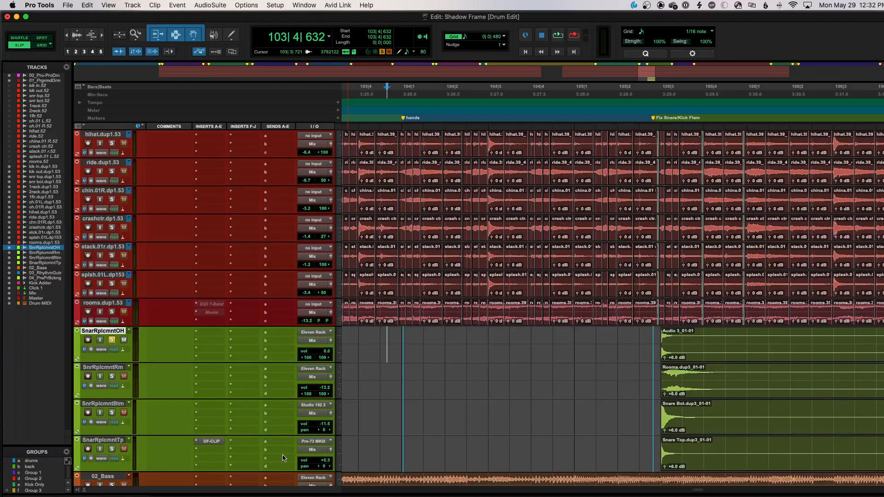
# Solo only snr top.dup1.53 and SnarRplcmntTp and audition them twice from 104|1|020
pyautogui.click(402, 368)
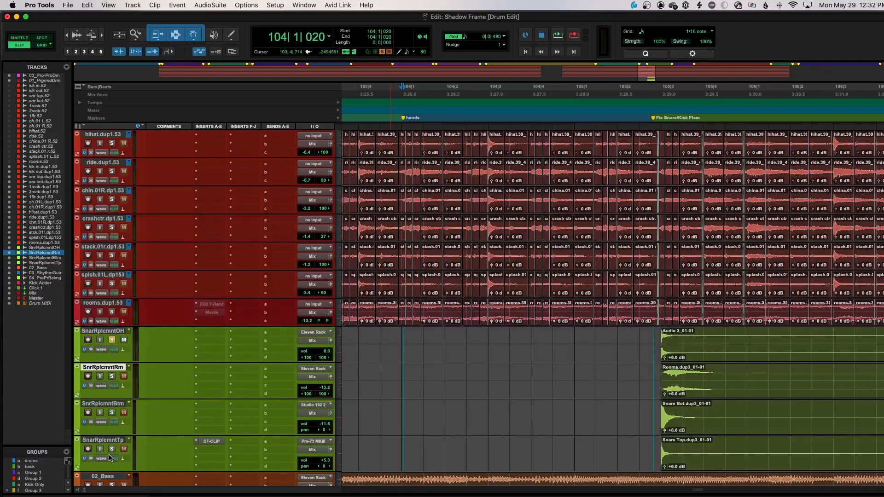
pyautogui.scroll(10, 120, 414)
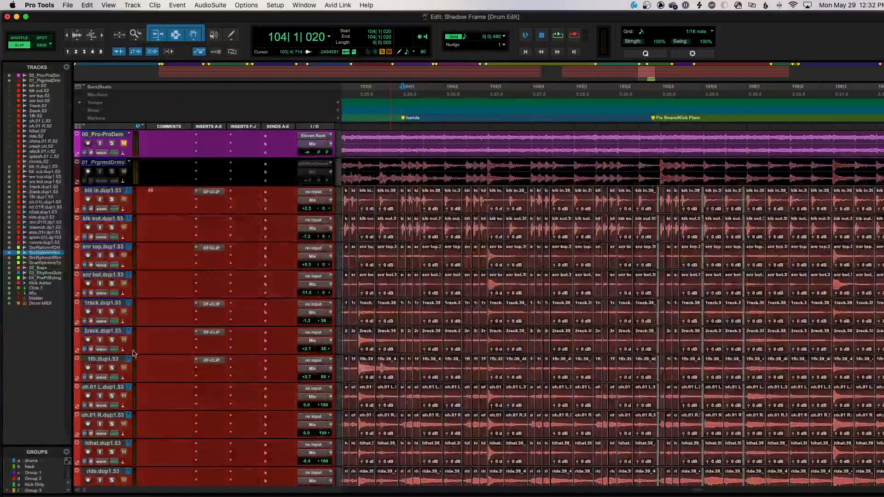
pyautogui.press('space')
pyautogui.scroll(-8, 370, 372)
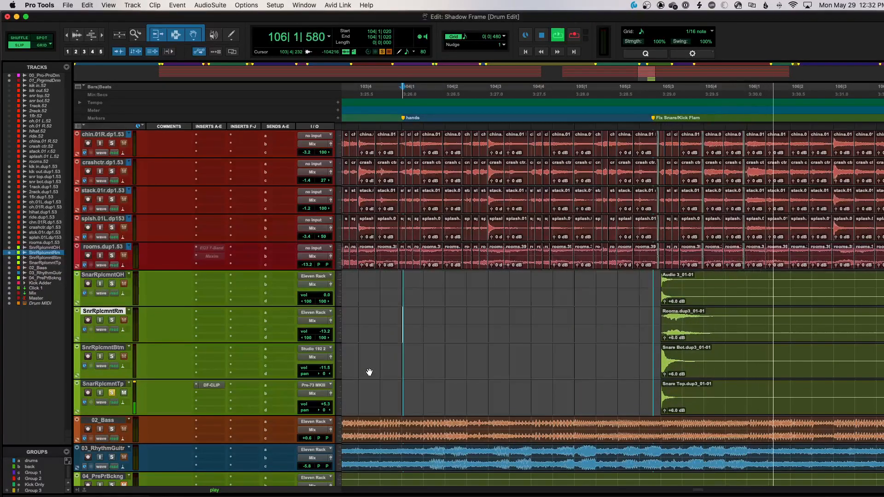
pyautogui.press('space')
pyautogui.press('space')
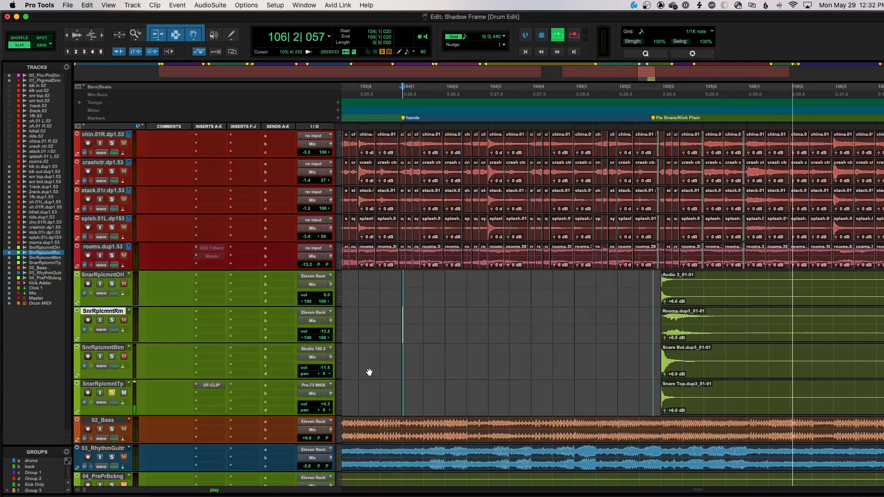
pyautogui.press('space')
# Solo only snr bot.dup1.53 and SnrRplcmntBtm and audition them from 104|1|020
pyautogui.click(112, 356)
pyautogui.scroll(15, 157, 378)
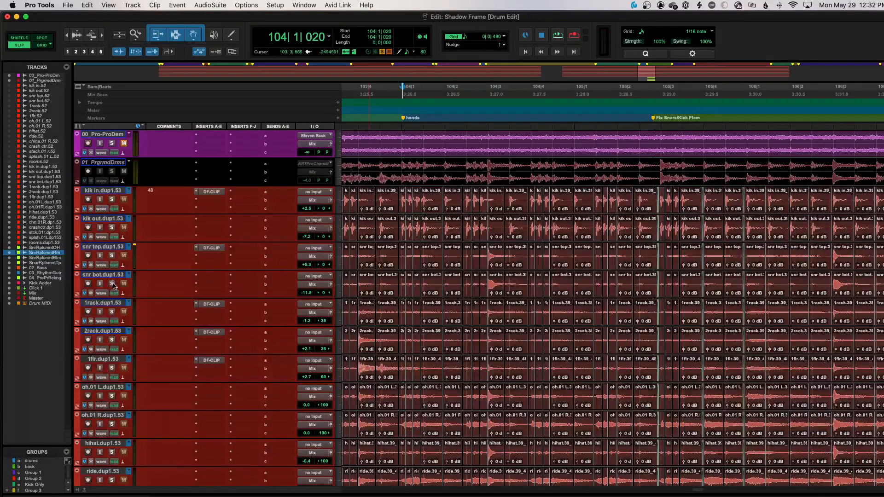
pyautogui.press('space')
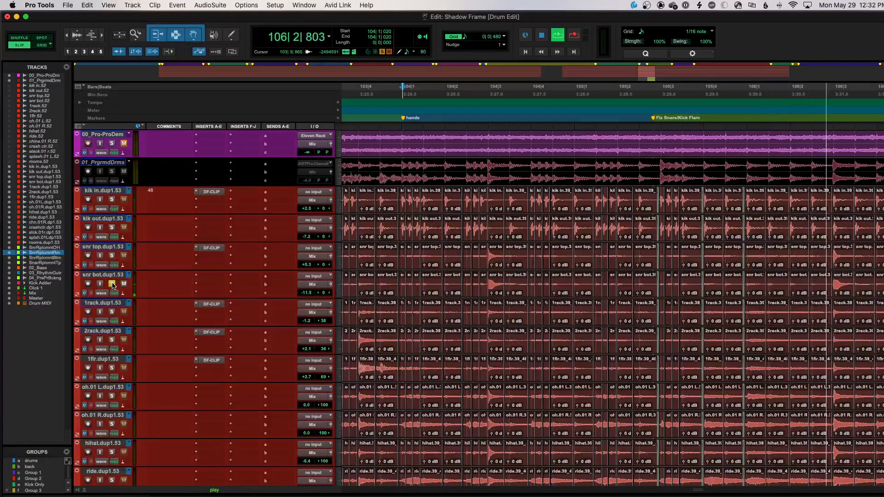
pyautogui.press('space')
# Clear all solos and play the full mix from 102|3|404 through the snare replacement
pyautogui.scroll(-10, 347, 306)
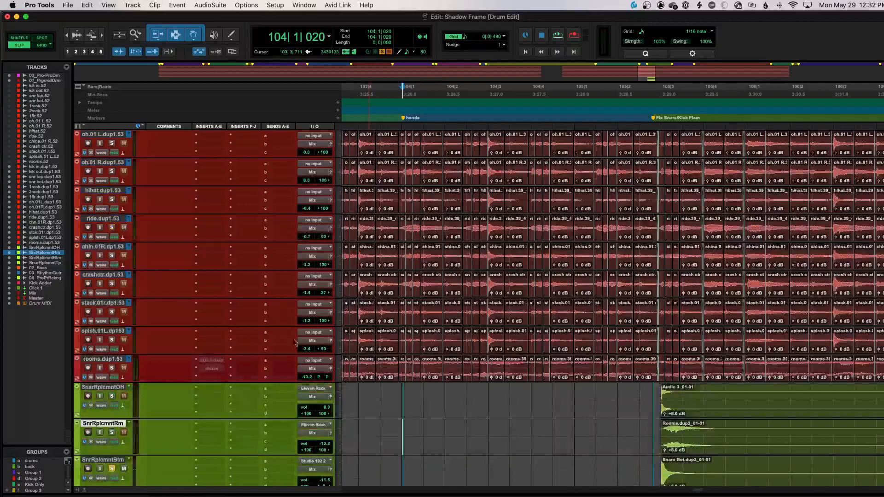
pyautogui.scroll(-2, 117, 462)
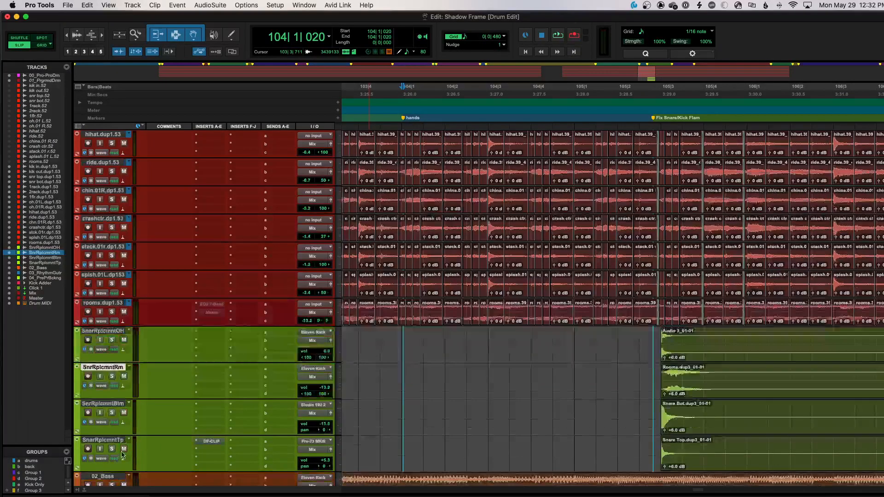
pyautogui.press('r')
pyautogui.click(403, 337)
pyautogui.click(399, 336)
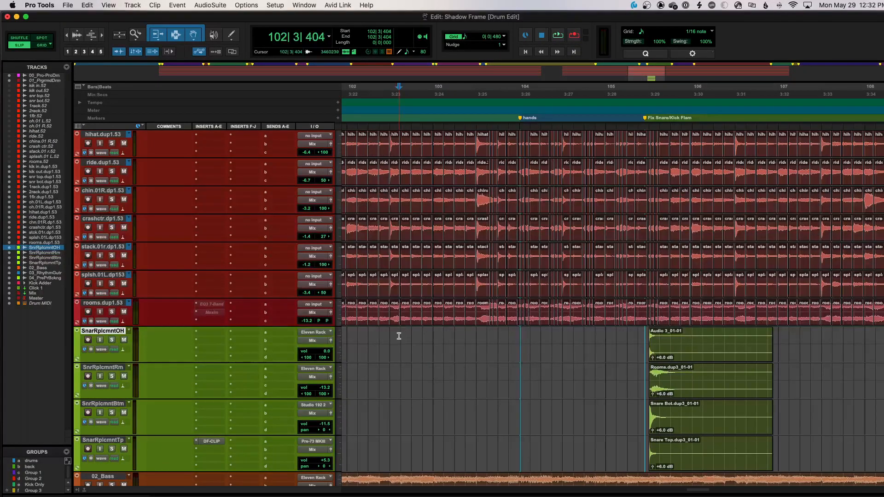
pyautogui.press('space')
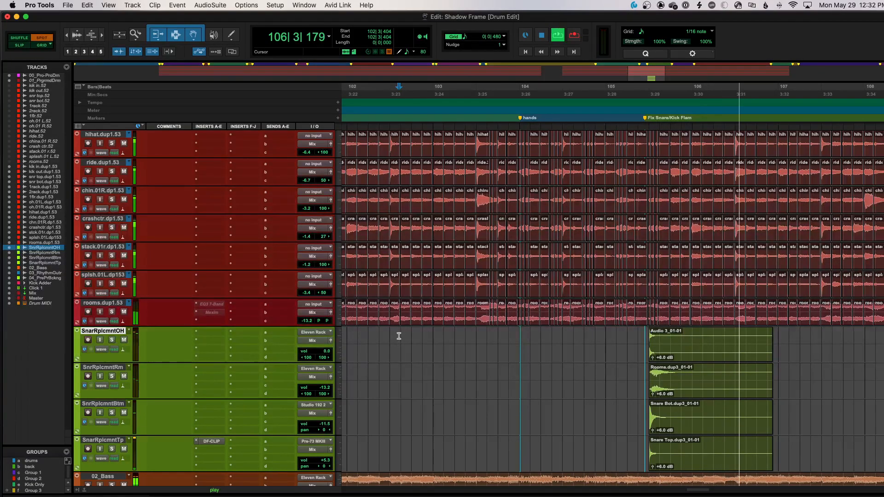
pyautogui.press('space')
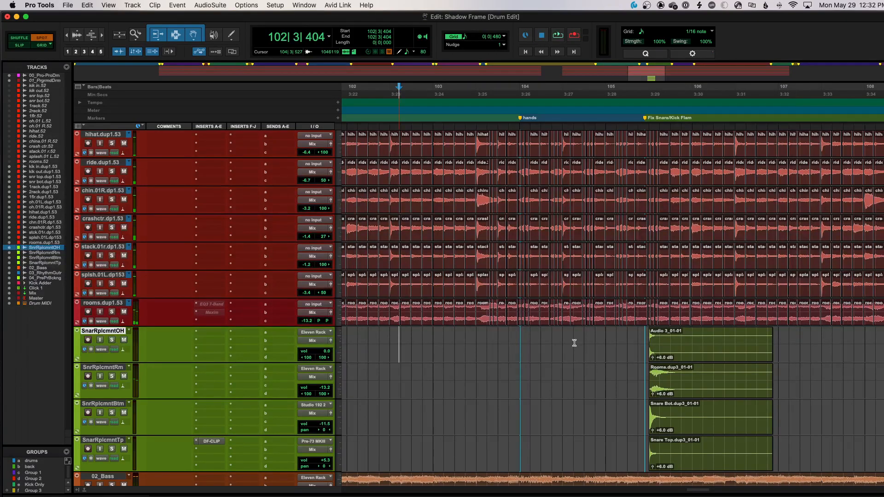
pyautogui.scroll(9, 574, 343)
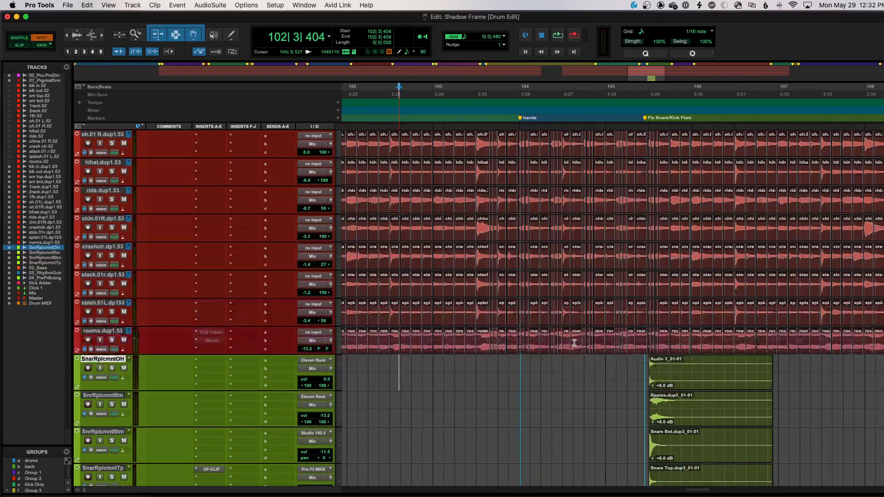
pyautogui.scroll(2, 574, 343)
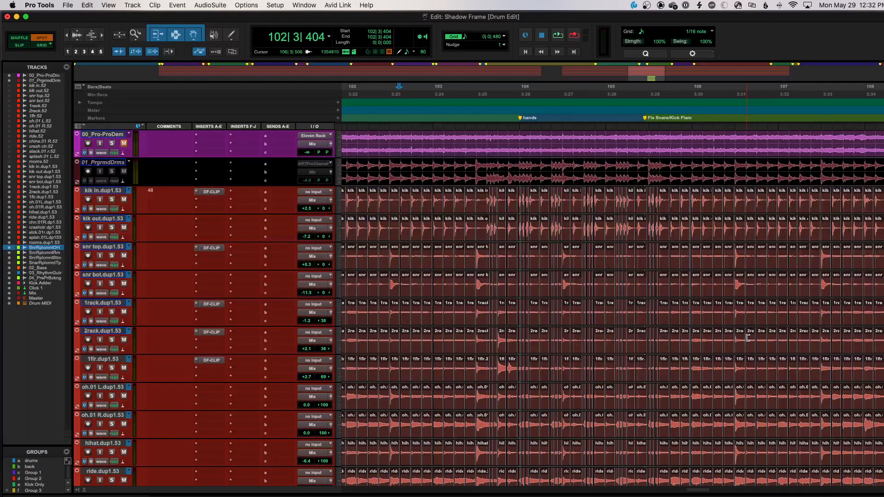
pyautogui.scroll(-11, 748, 338)
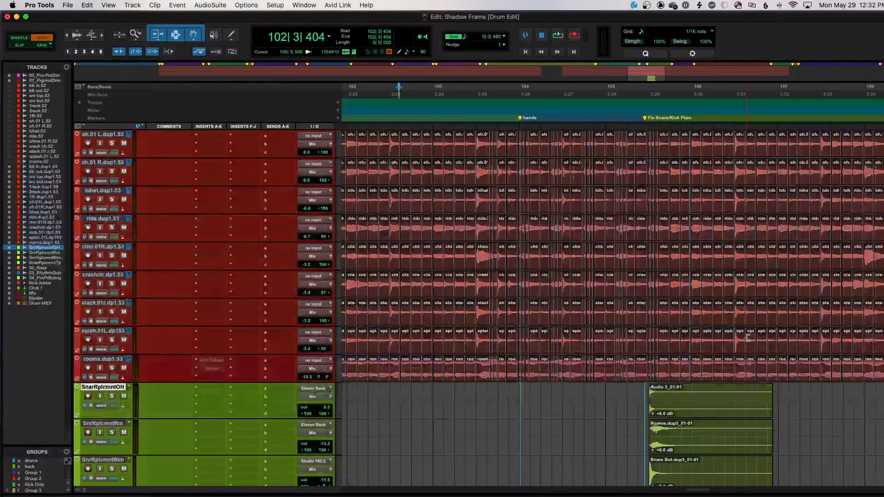